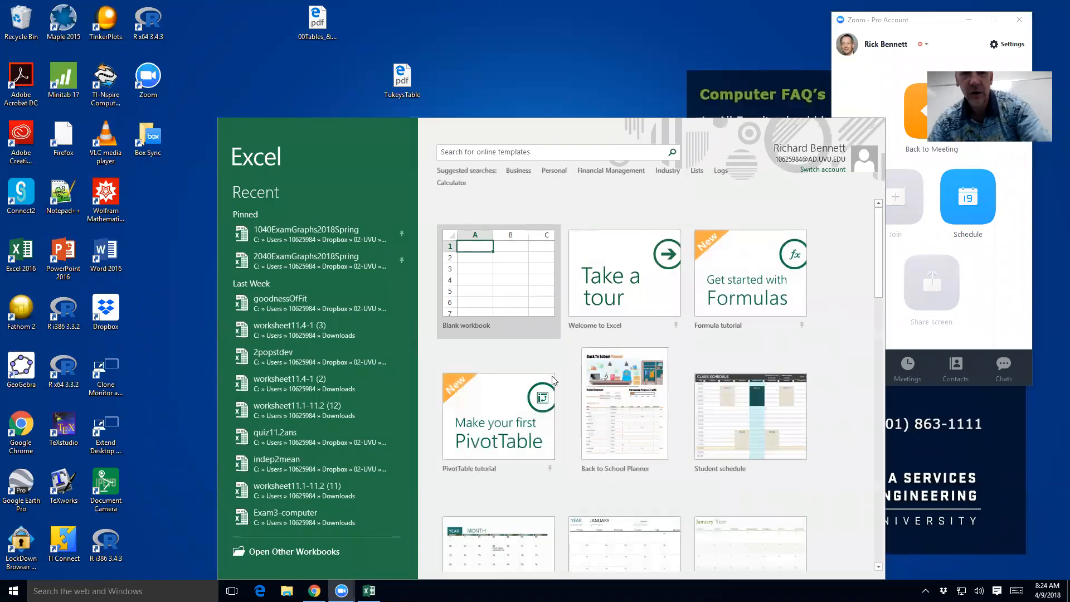
# Create a blank workbook and show it maximized at 160% zoom.
pyautogui.click(484, 263)
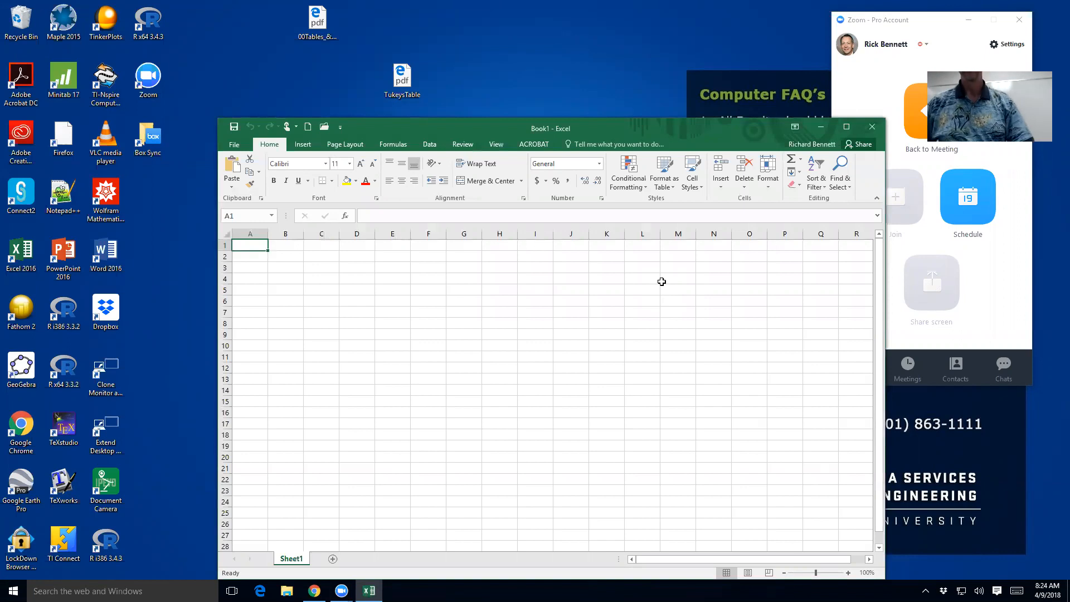
pyautogui.click(847, 128)
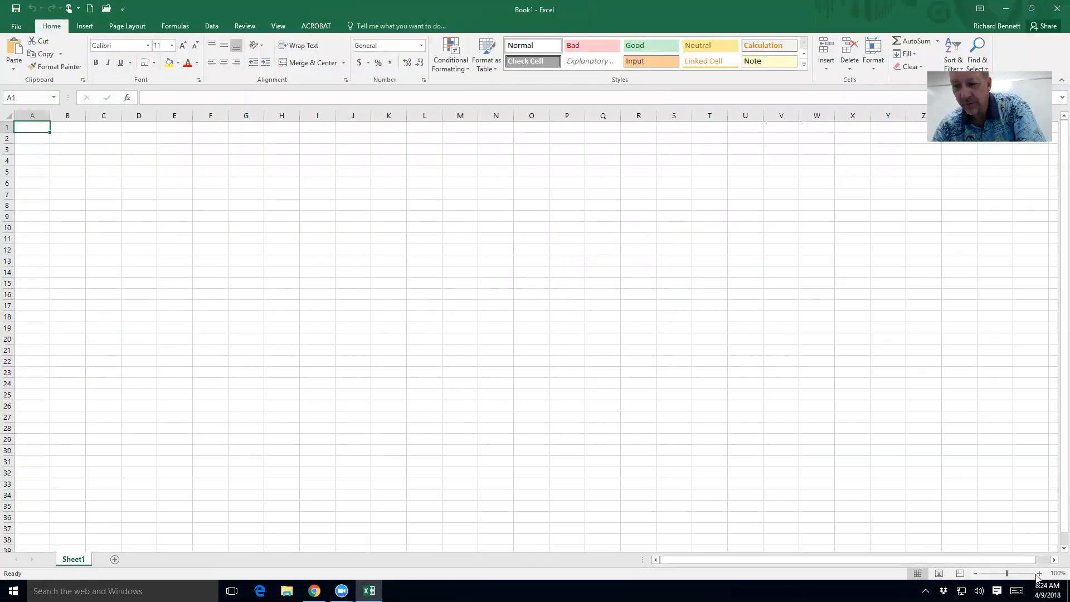
pyautogui.click(1039, 574)
pyautogui.click(1039, 574)
pyautogui.click(1038, 575)
pyautogui.click(1038, 574)
pyautogui.click(1039, 574)
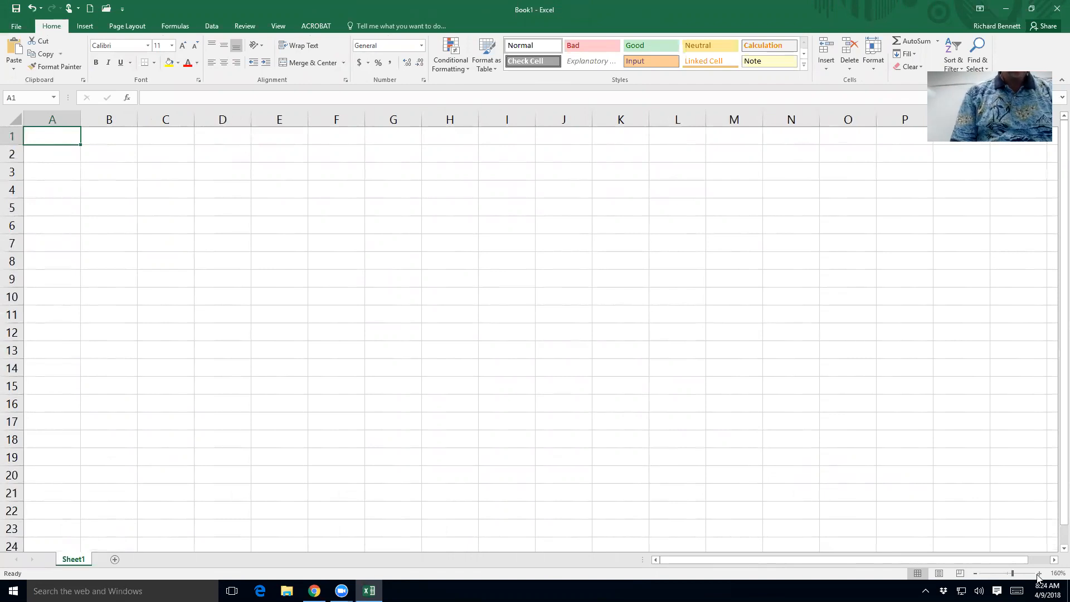
# Enter "A university offers 2 degree programs: electrical engineering and English." in cell A1.
pyautogui.write('A university')
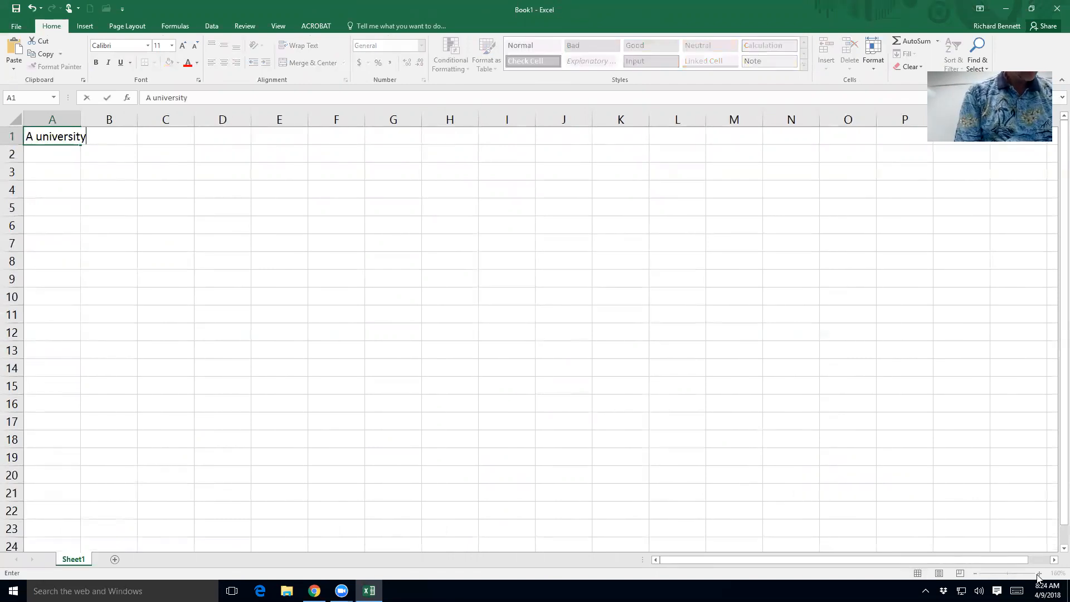
pyautogui.write(' offers 2')
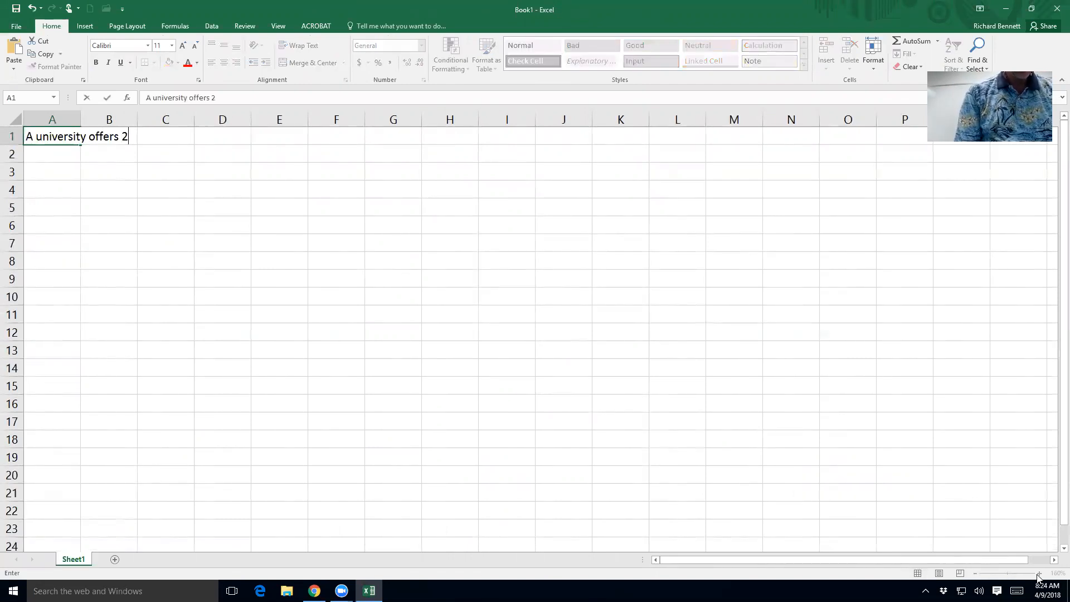
pyautogui.write(' degree pr')
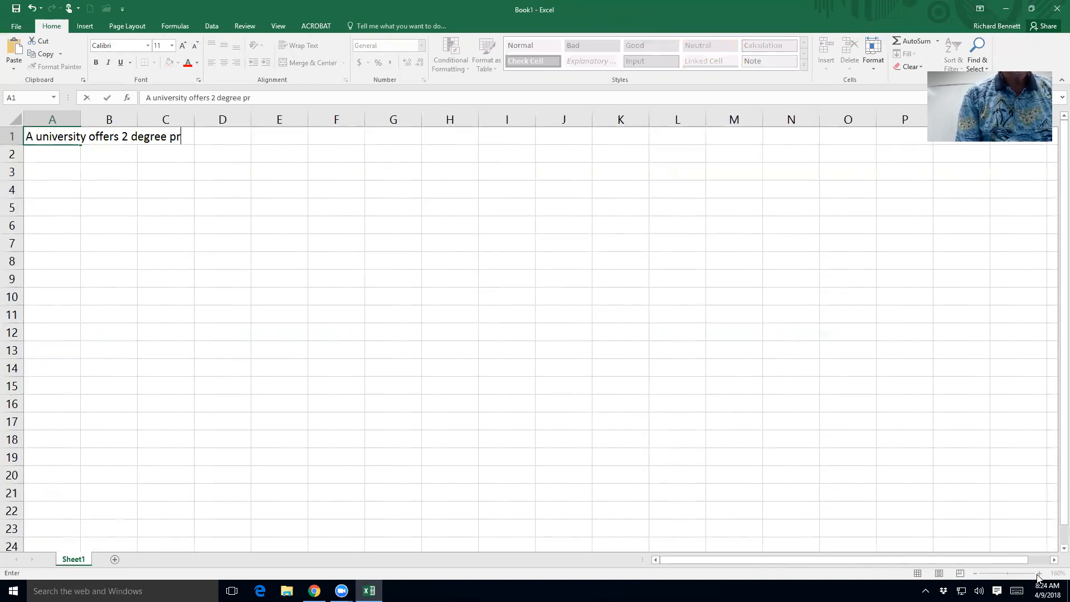
pyautogui.write('ograms')
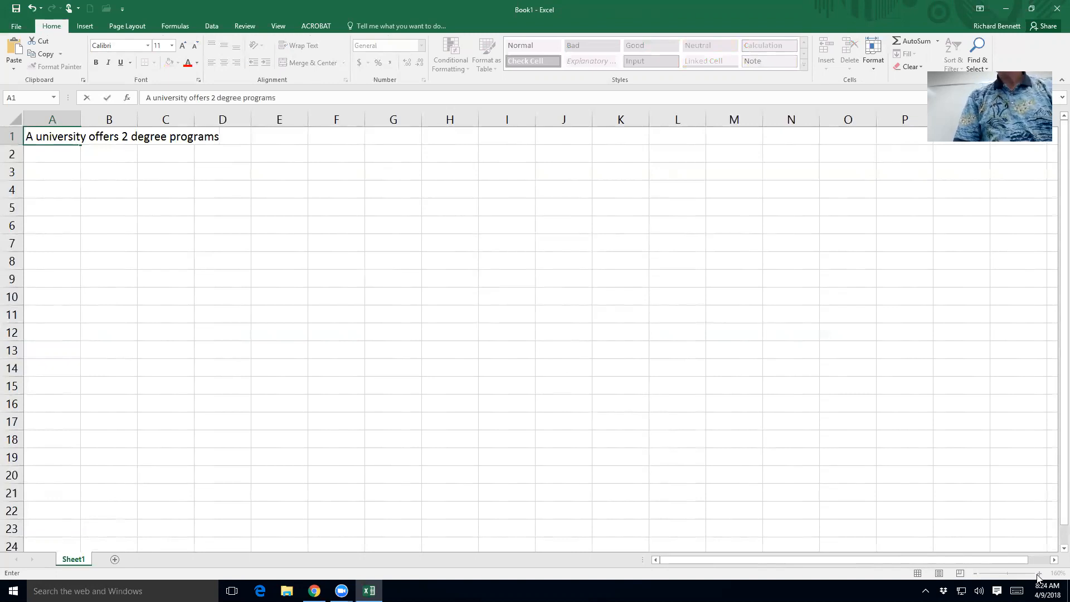
pyautogui.write(':  electrical engineering and English')
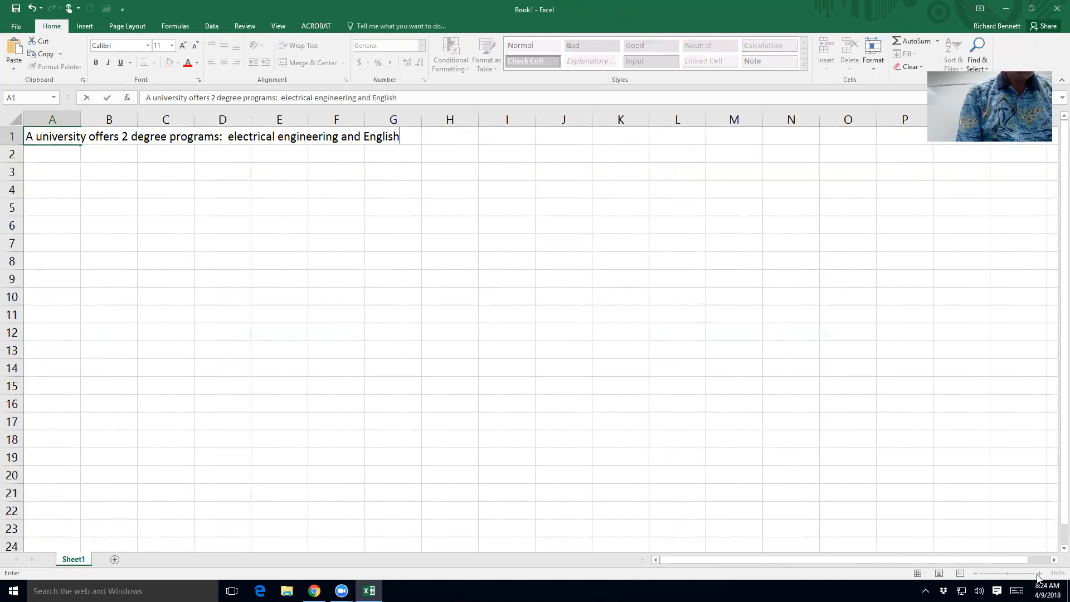
pyautogui.write('.')
pyautogui.press('Return')
# Enter "Admission is competitive and women expect discrimination." in cell A2.
pyautogui.write('Admission is compe')
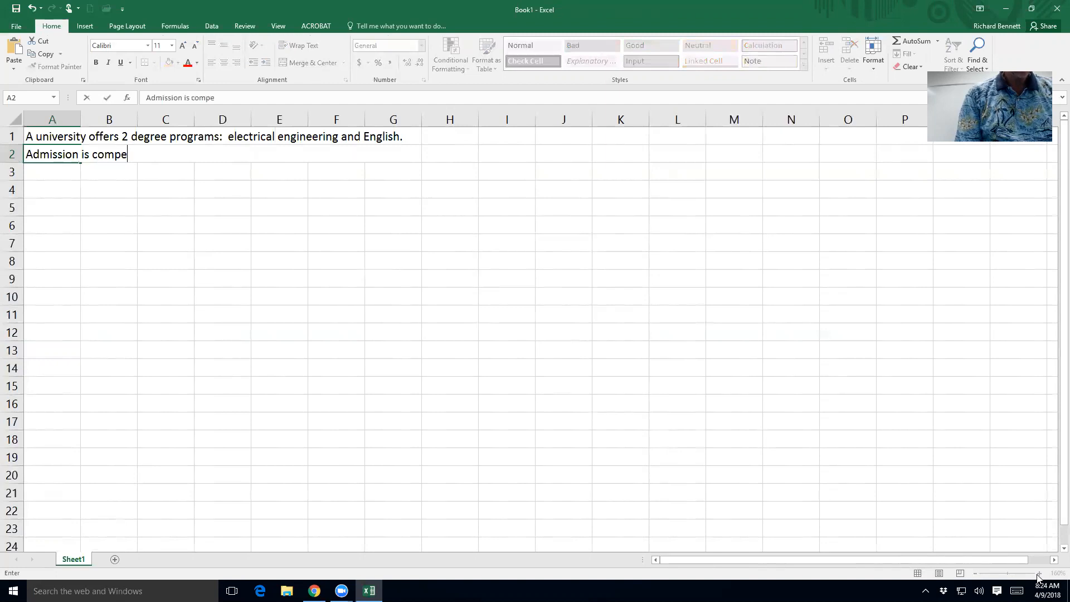
pyautogui.write('titive and w')
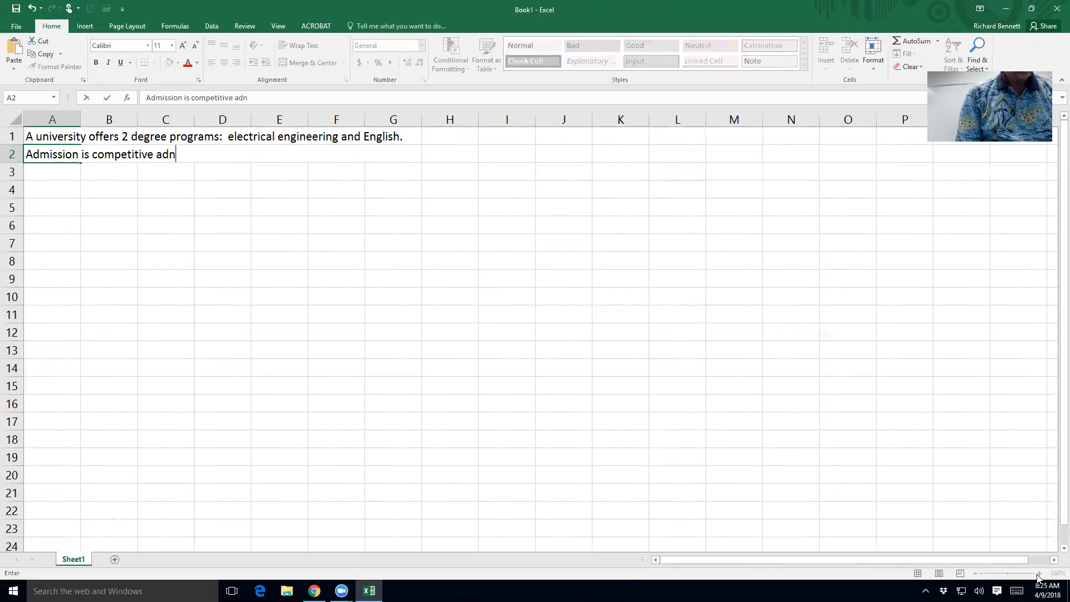
pyautogui.write('omen ex')
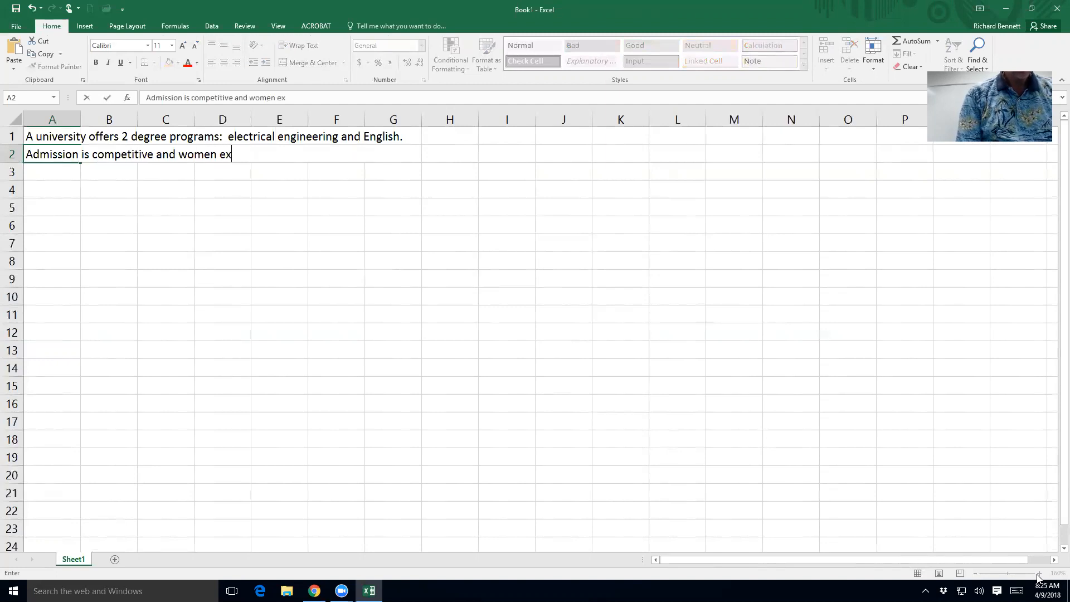
pyautogui.write('pect d')
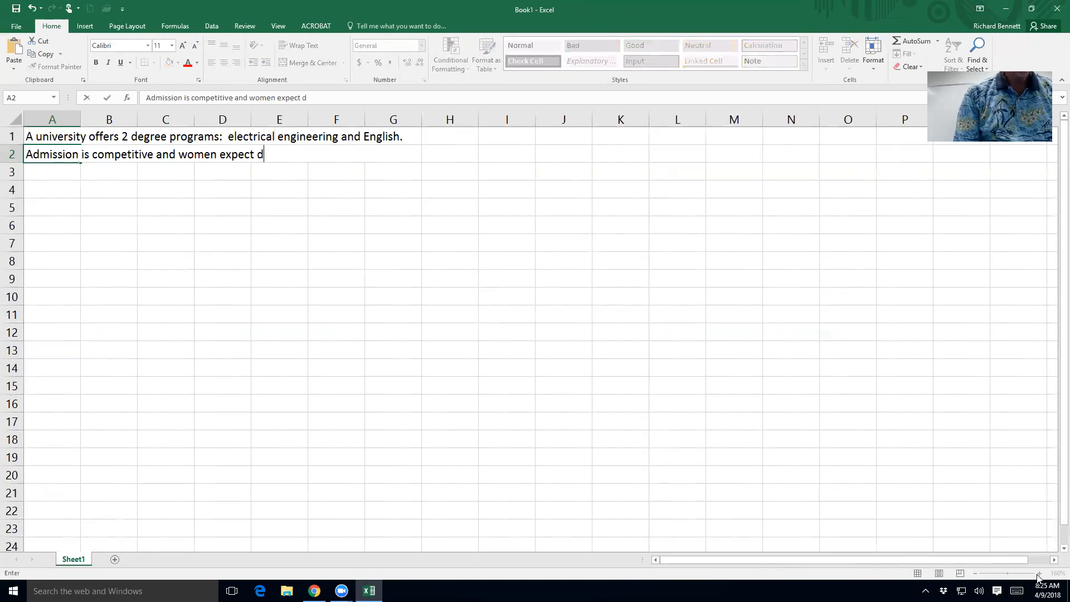
pyautogui.write('iscrimination.')
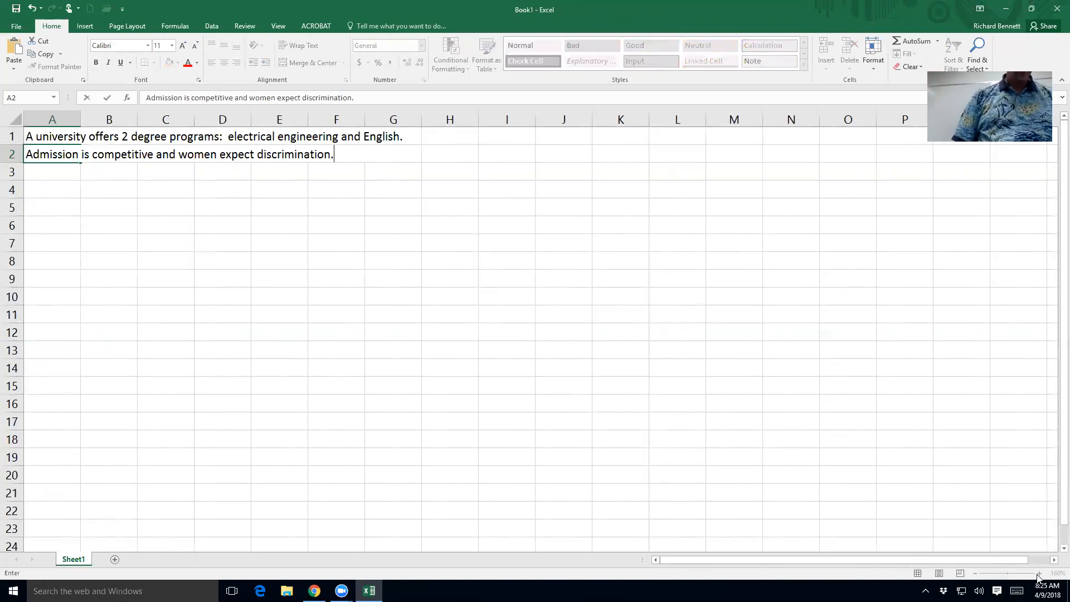
pyautogui.press('Return')
# Enter the question "Is it fair to conclude discrimination?" in cell A3.
pyautogui.write('Is')
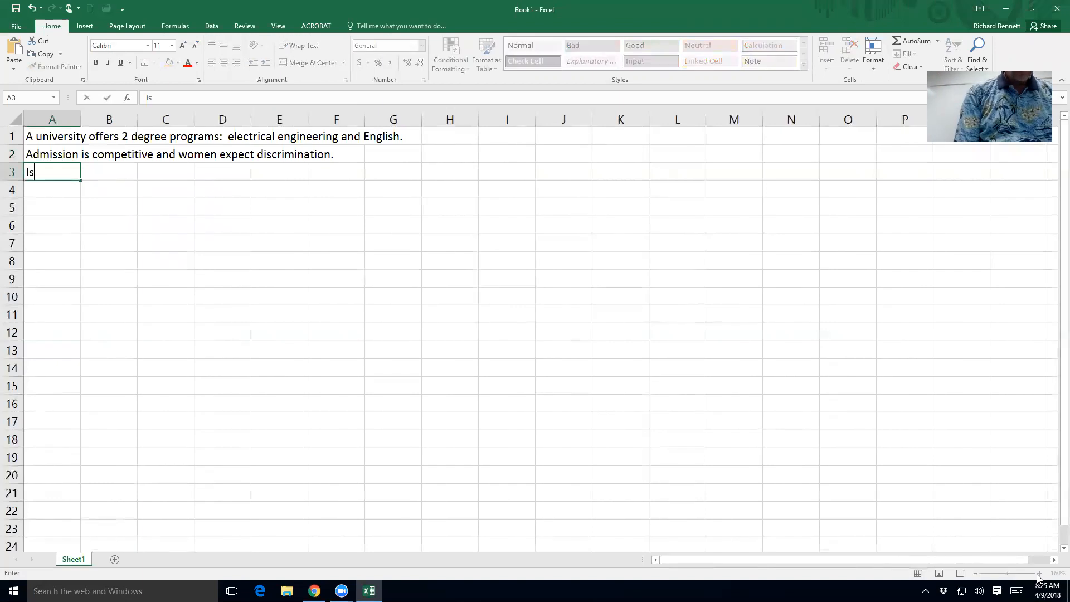
pyautogui.write(' it fair toc')
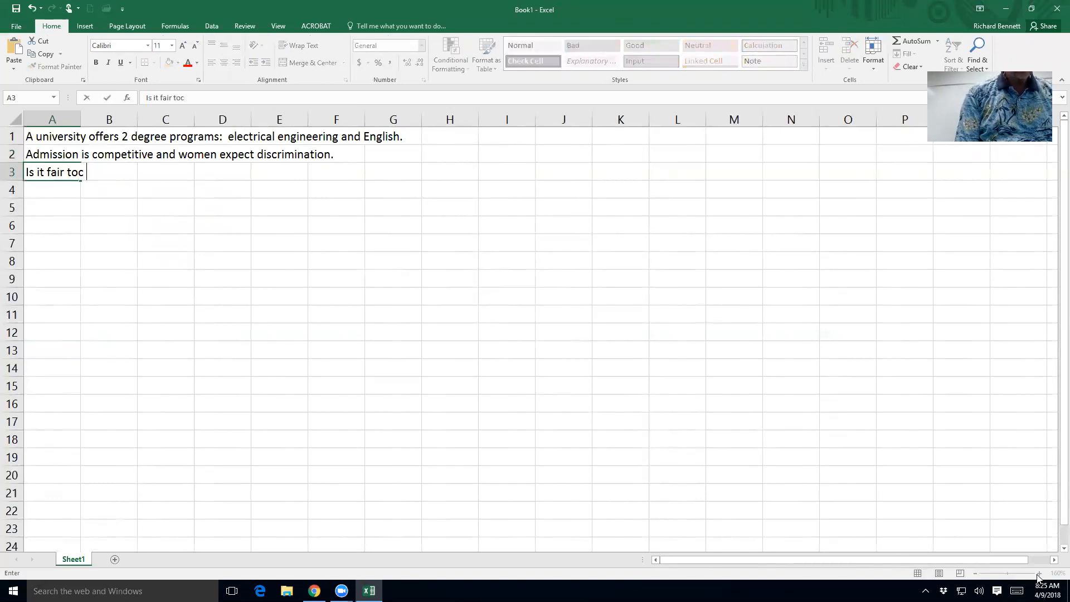
pyautogui.press('BackSpace')
pyautogui.write('conclude ')
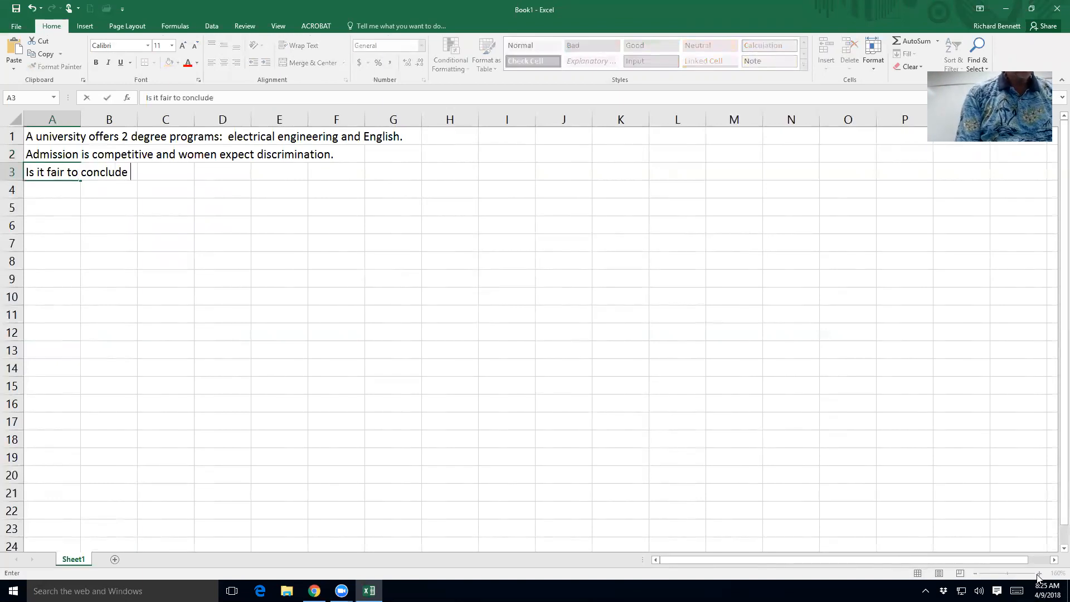
pyautogui.write('discrimination?')
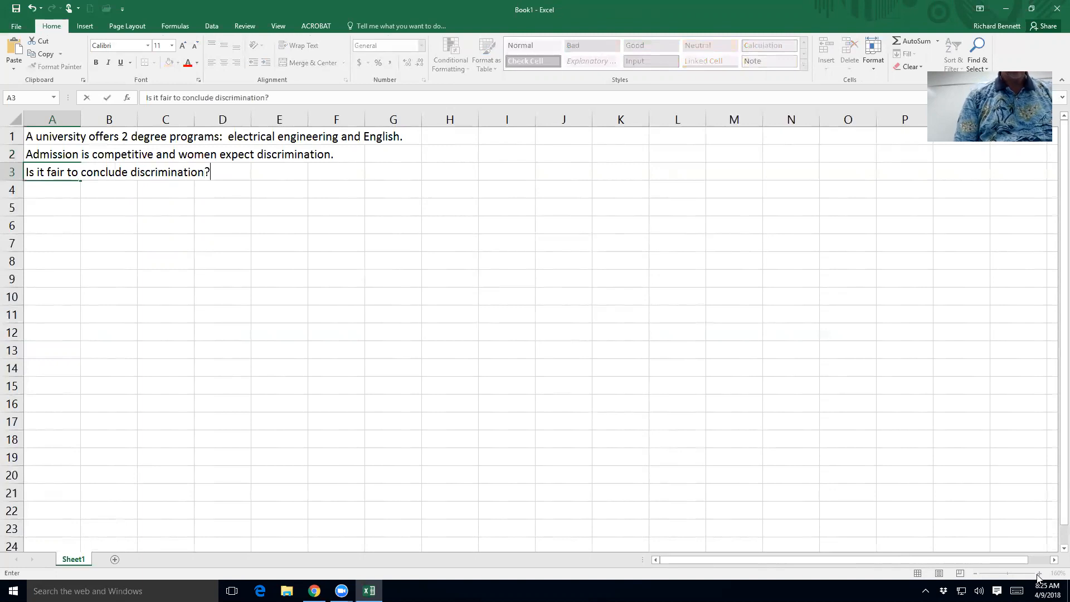
pyautogui.press('Return')
pyautogui.press('Return')
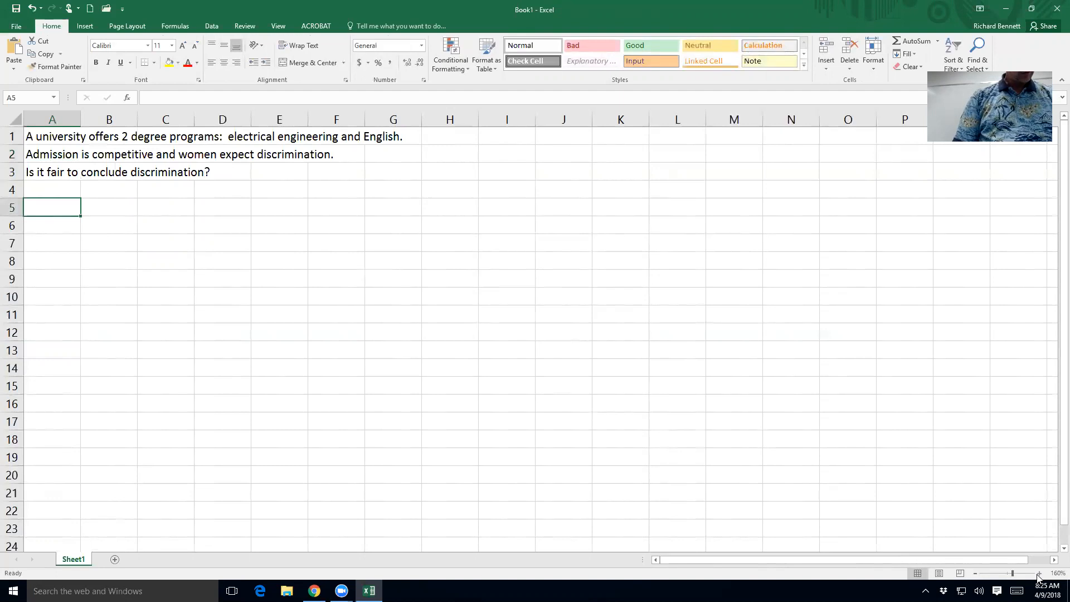
# Enter the column headings "male" in B5 and "female" in C5.
pyautogui.press('Right')
pyautogui.write('fem')
pyautogui.press('BackSpace')
pyautogui.press('BackSpace')
pyautogui.press('BackSpace')
pyautogui.write('male')
pyautogui.press('Right')
pyautogui.write('female')
pyautogui.press('Return')
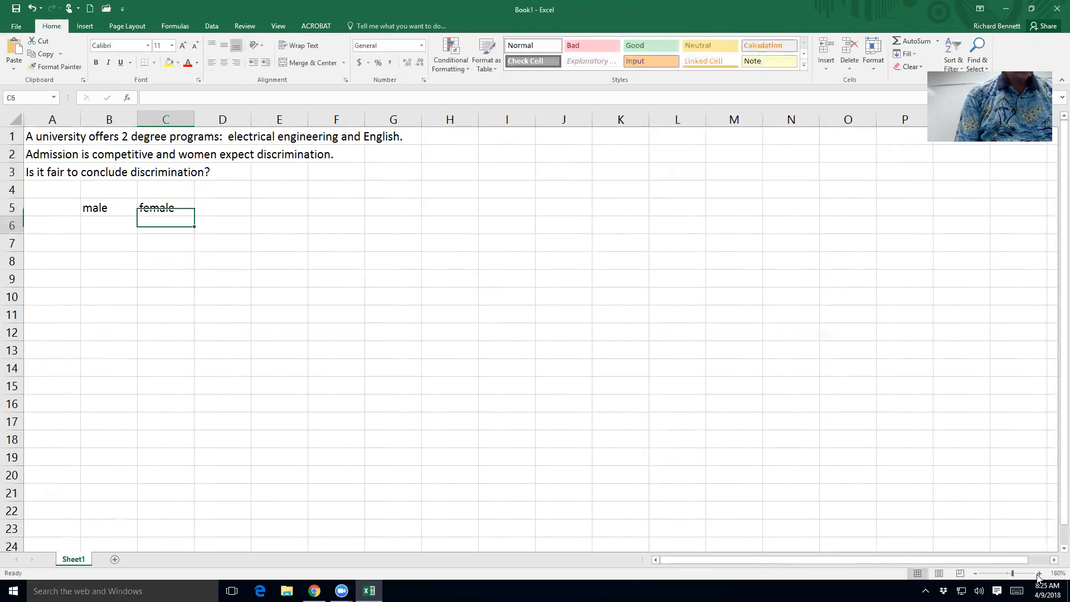
# Enter the row labels "admit" in A6 and "deny" in A7.
pyautogui.press('Left')
pyautogui.press('Left')
pyautogui.write('admit')
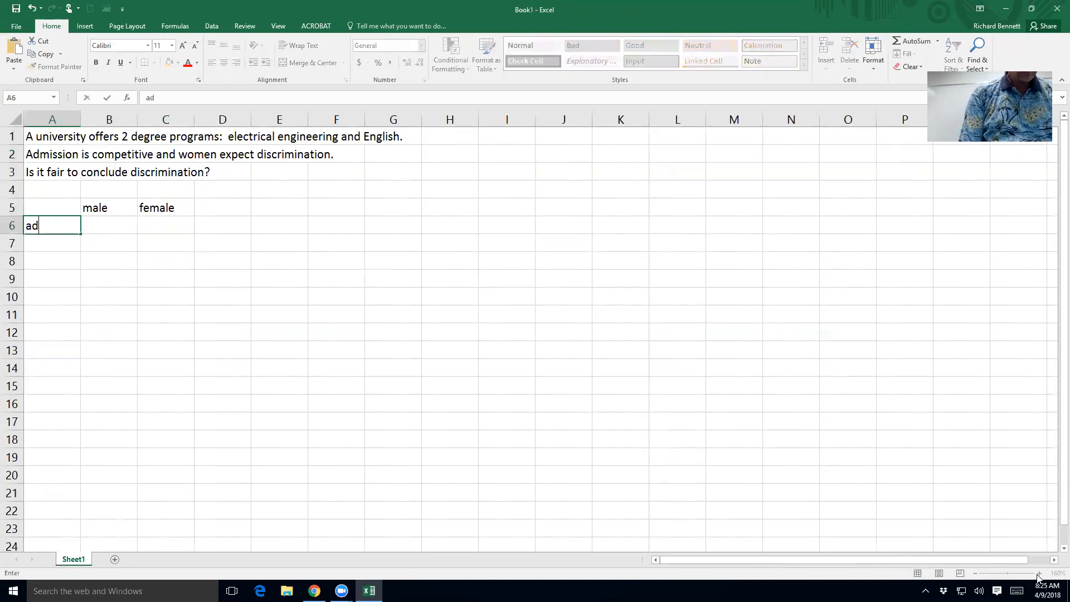
pyautogui.press('Return')
pyautogui.write('den')
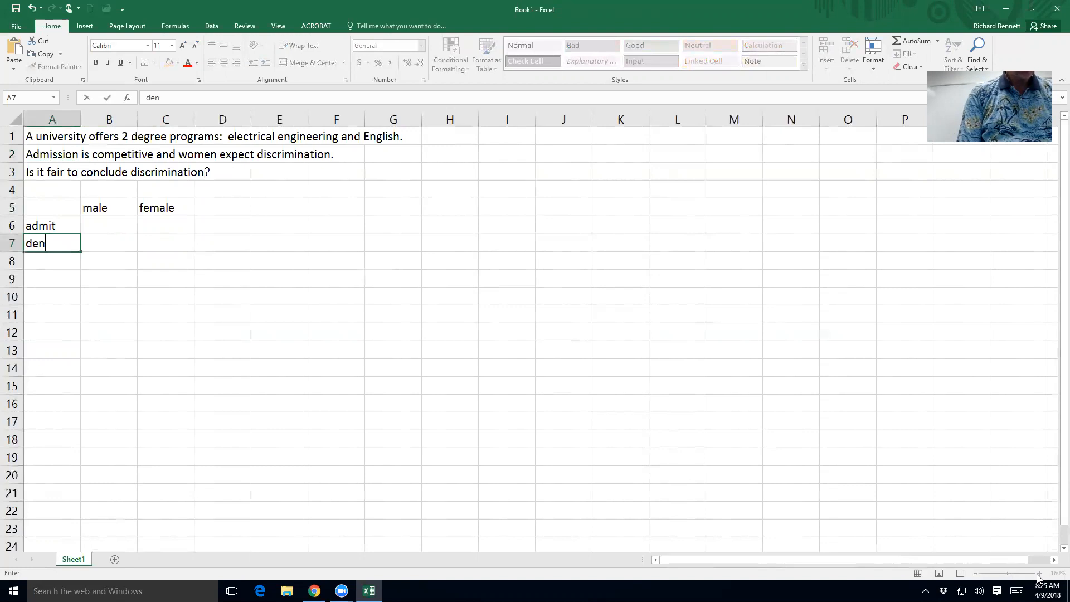
pyautogui.write('y')
pyautogui.press('Return')
# Fill in the male column with 35 for admit and 45 for deny.
pyautogui.press('Up')
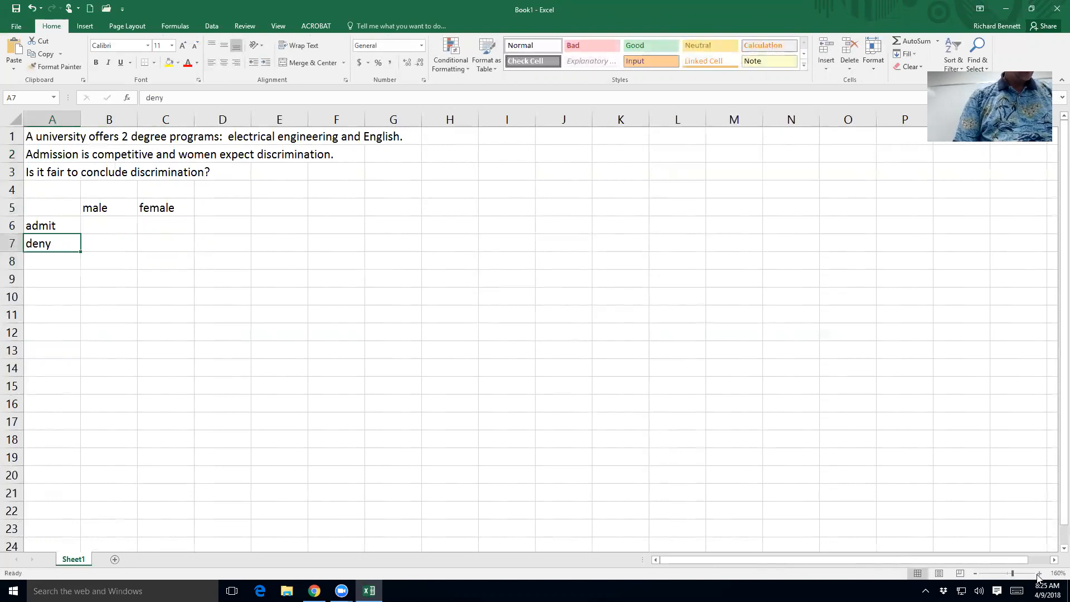
pyautogui.press('Up')
pyautogui.press('Right')
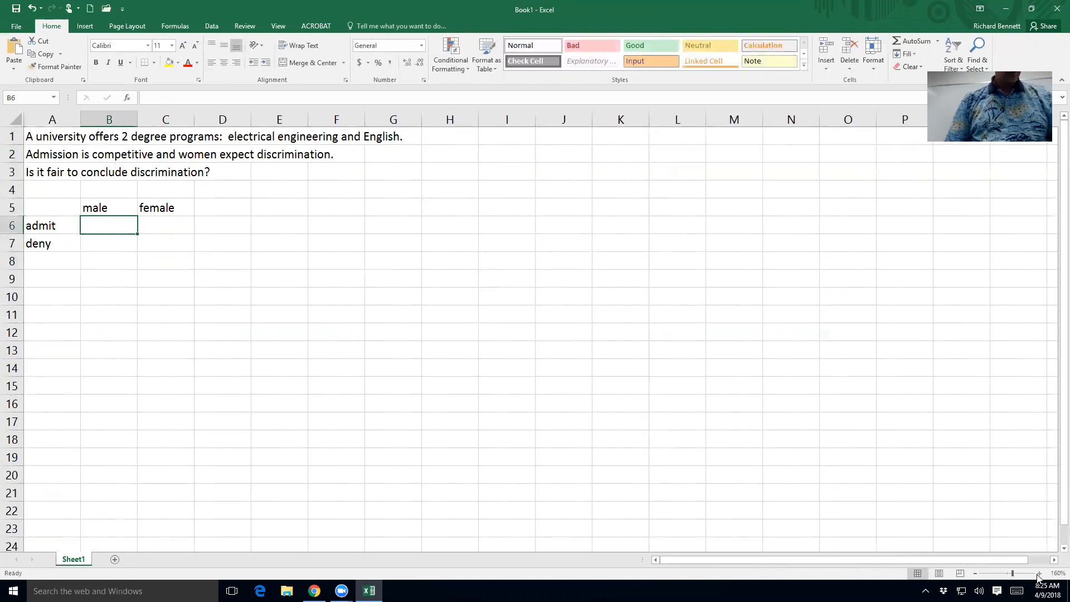
pyautogui.write('35')
pyautogui.press('Return')
pyautogui.write('45')
pyautogui.press('Return')
# Fill in the female column with 20 for admit and 40 for deny.
pyautogui.press('Up')
pyautogui.press('Up')
pyautogui.press('Right')
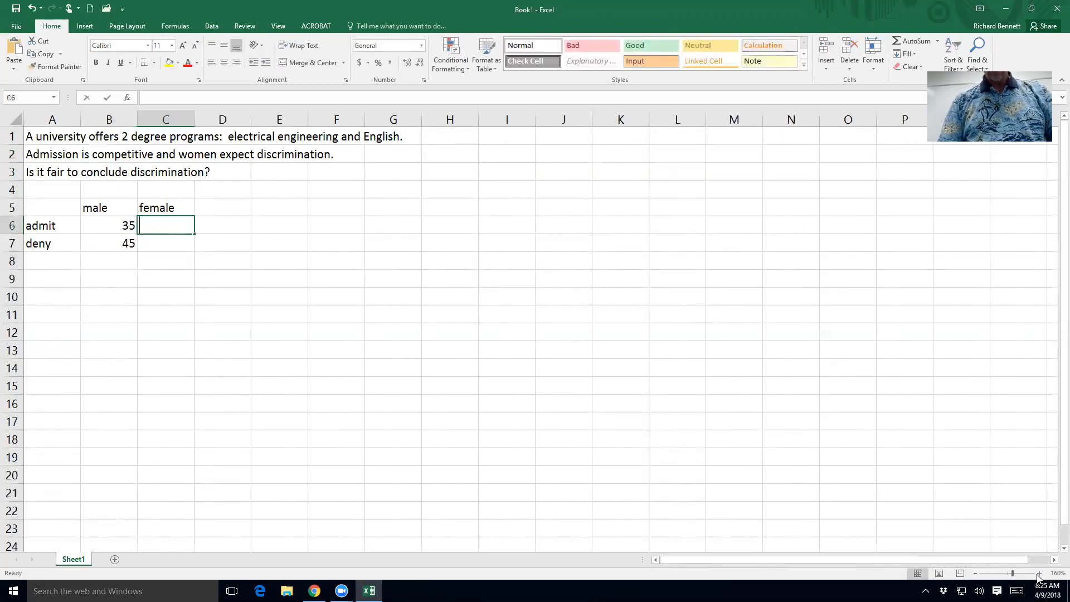
pyautogui.write('20')
pyautogui.press('Return')
pyautogui.write('40')
pyautogui.press('Return')
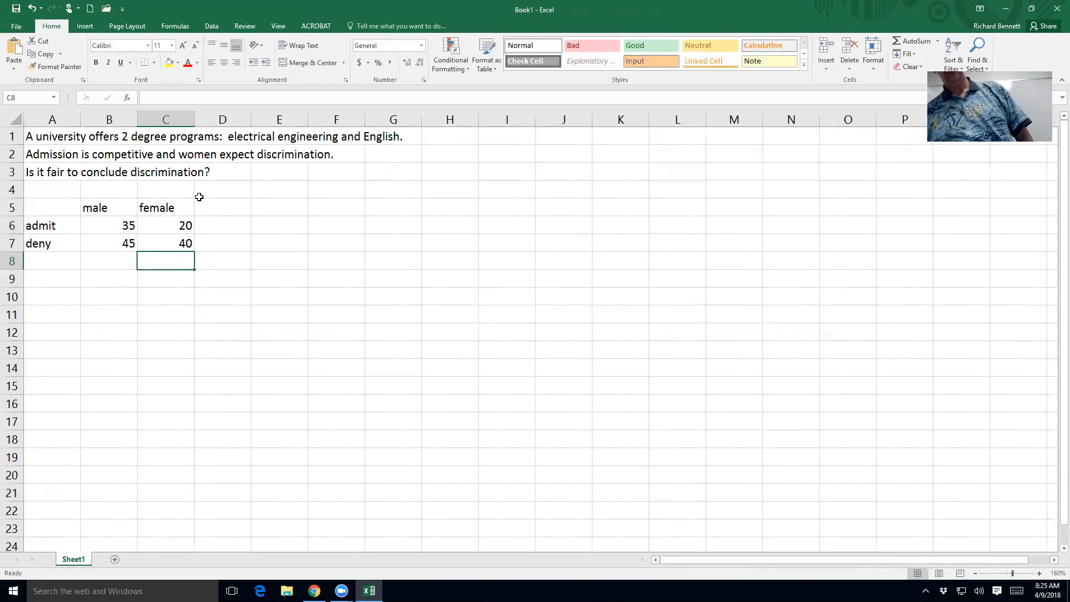
# Center the contents of the table A5:C7 and apply borders around all its cells.
pyautogui.moveTo(79, 211); pyautogui.dragTo(161, 240)
pyautogui.click(223, 62)
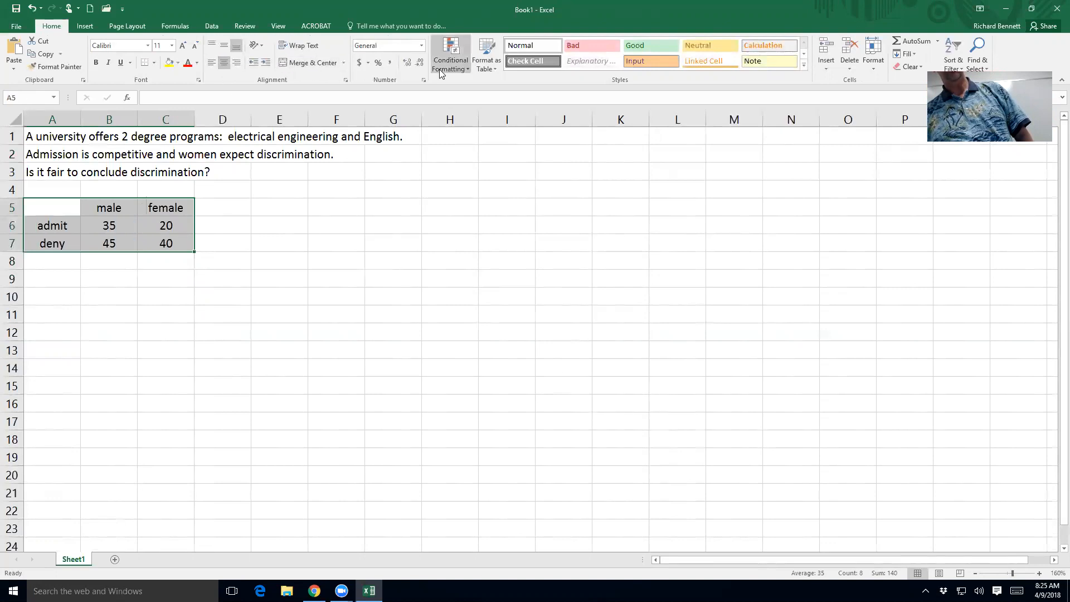
pyautogui.click(154, 63)
pyautogui.click(181, 171)
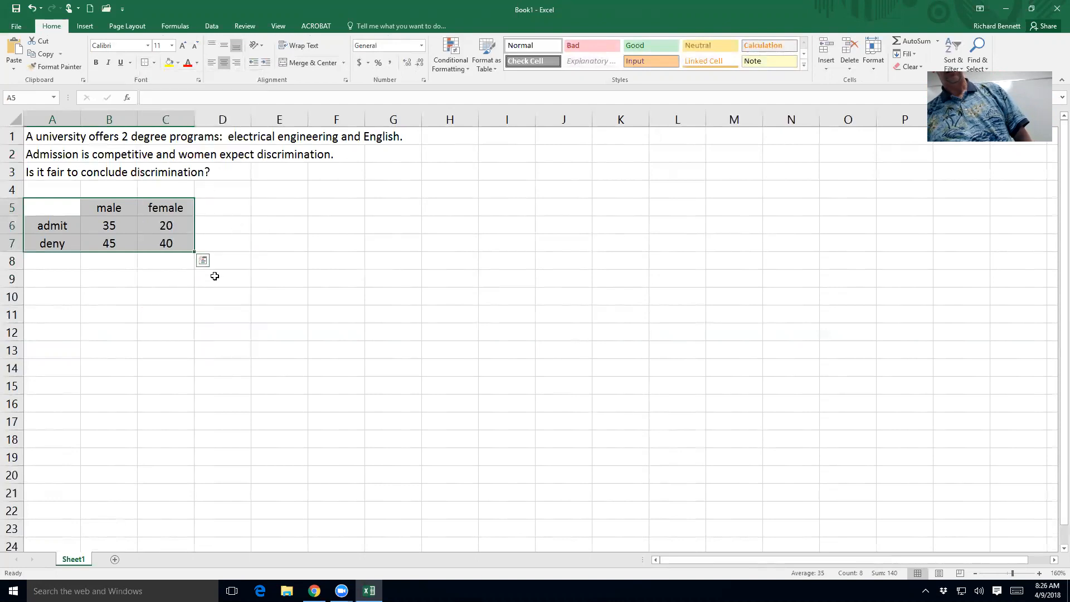
pyautogui.click(153, 63)
pyautogui.click(174, 158)
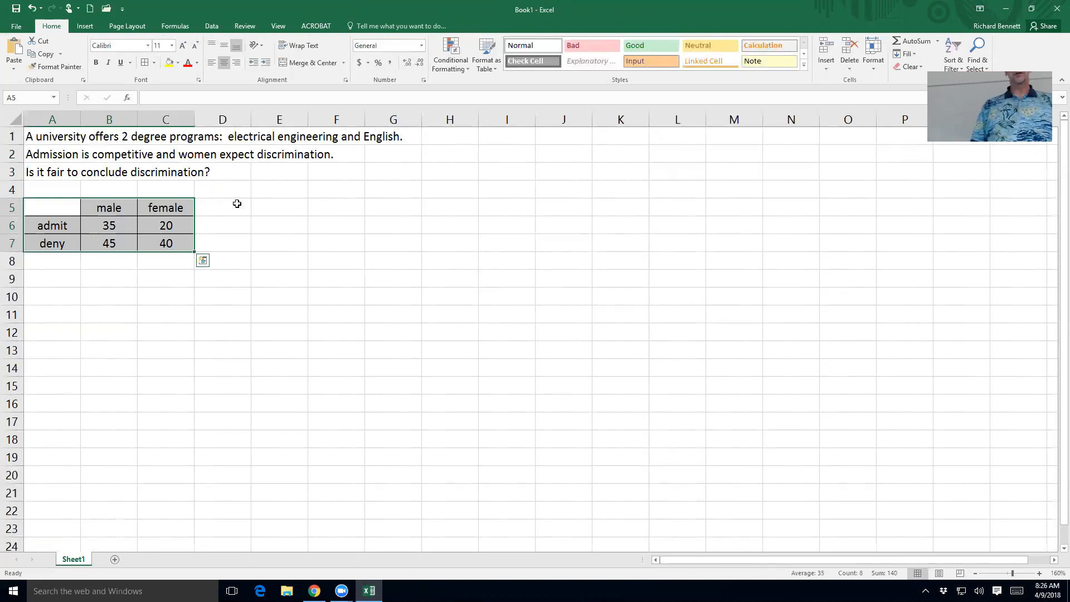
# Enter the row label "% admit" in cell A9, leaving one blank row below the table.
pyautogui.press('Down')
pyautogui.press('Down')
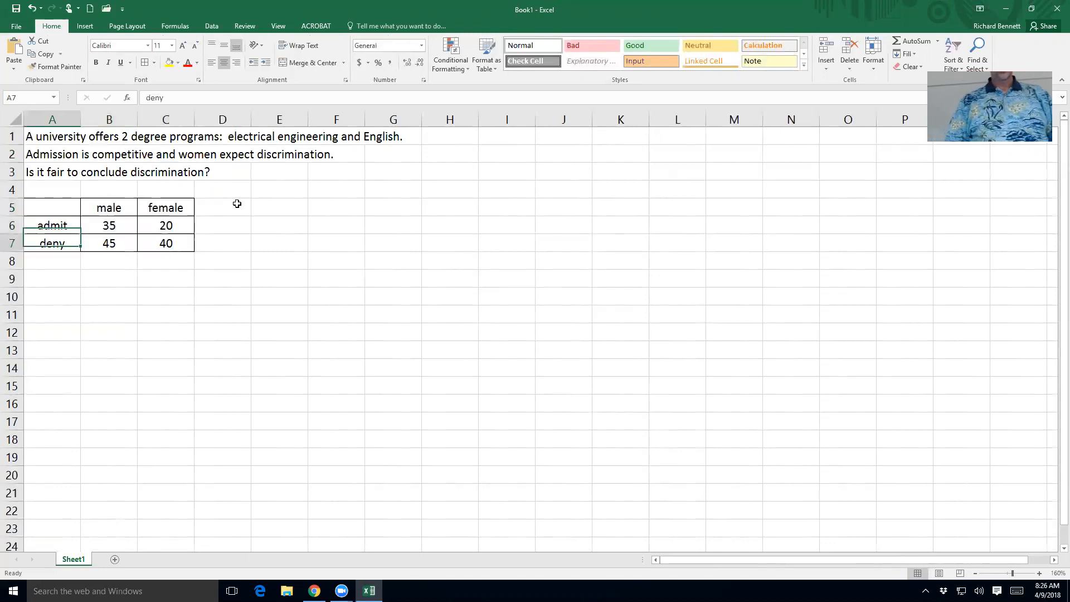
pyautogui.press('Down')
pyautogui.press('Down')
pyautogui.write('%')
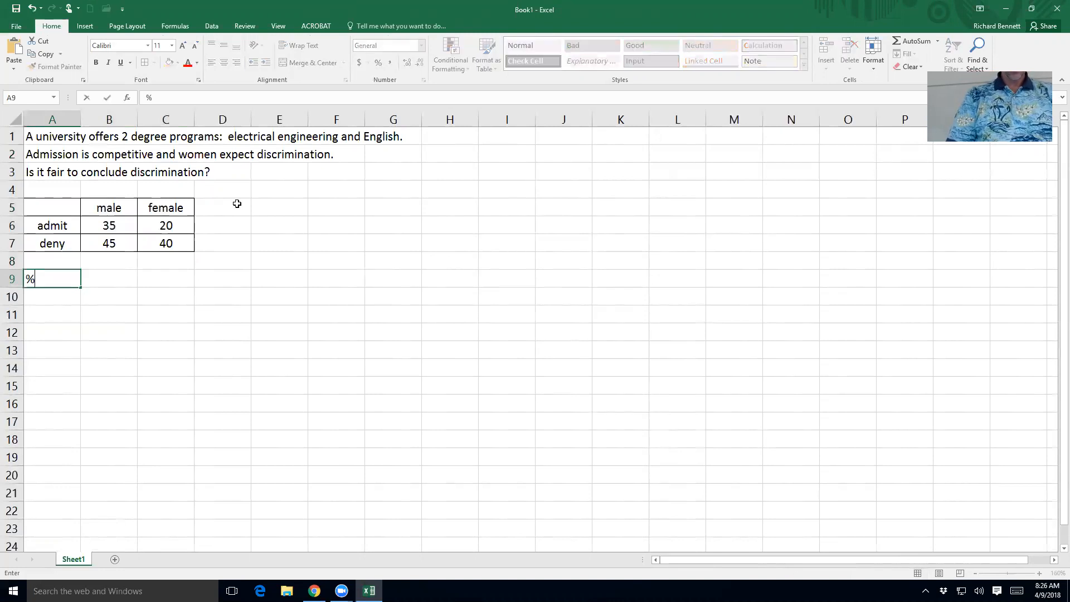
pyautogui.write(' admit')
pyautogui.press('Return')
pyautogui.write('\\')
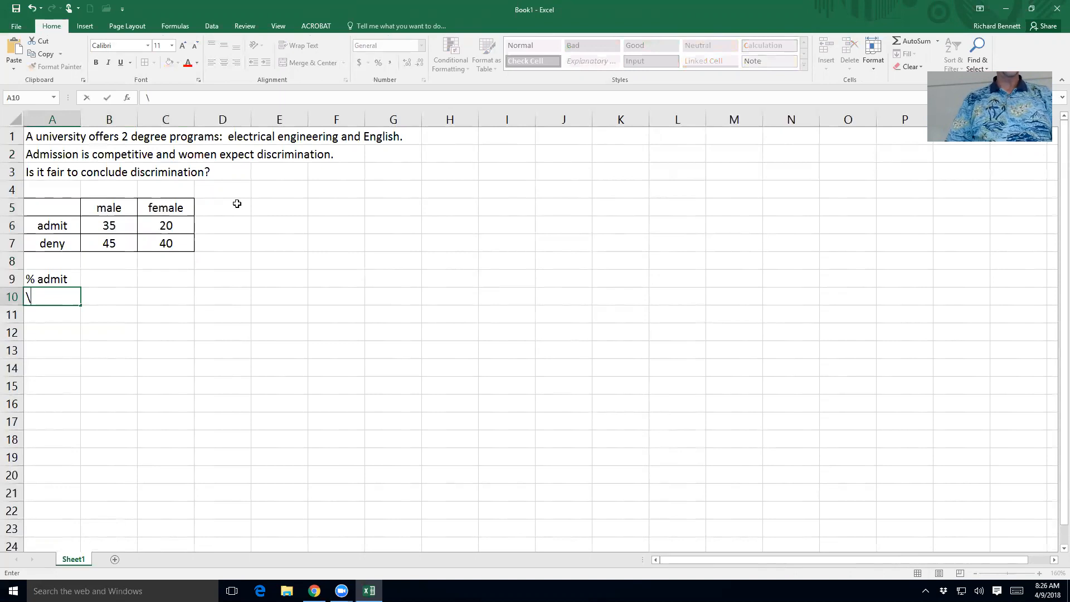
pyautogui.press('Escape')
# Enter the row label "totals" in cell A8, directly below "deny".
pyautogui.press('Up')
pyautogui.press('Up')
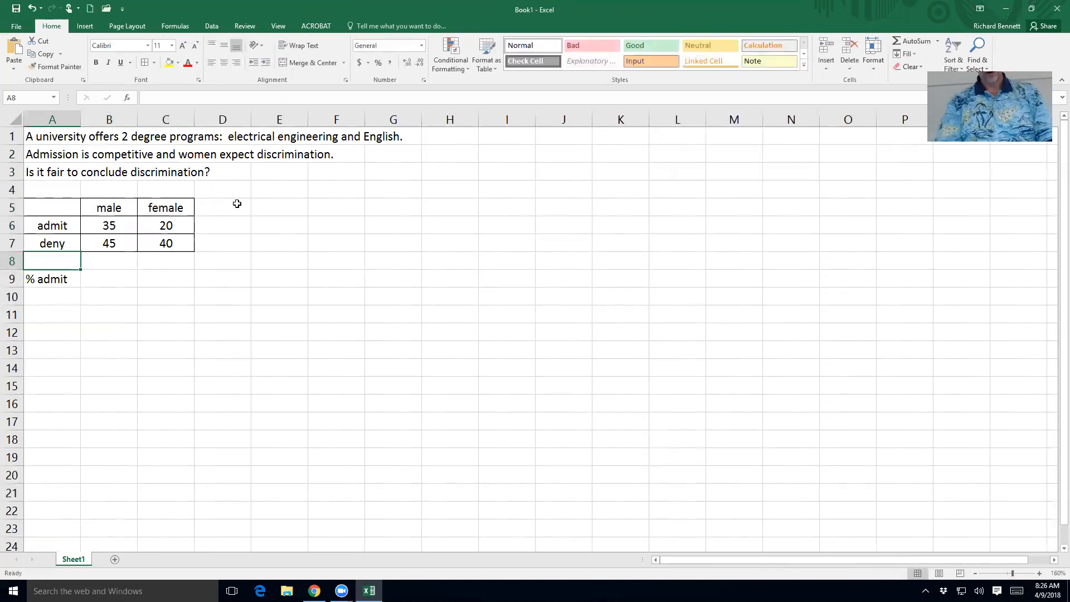
pyautogui.write('totals')
pyautogui.press('Tab')
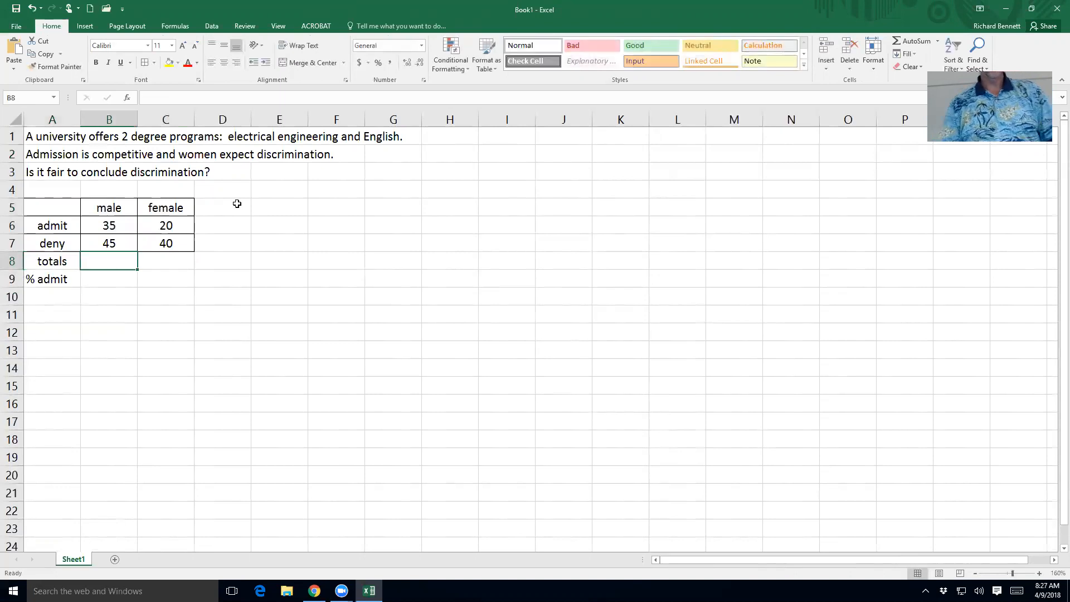
# Sum the male counts B6:B7 in cell B8 with AutoSum and center the result.
pyautogui.click(912, 36)
pyautogui.press('Return')
pyautogui.press('Up')
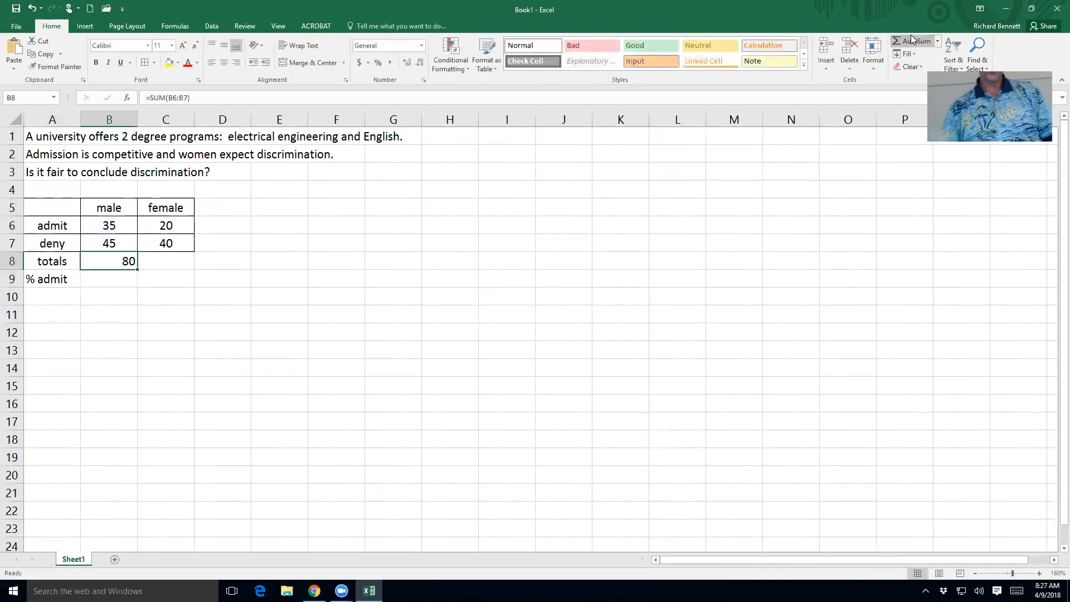
pyautogui.click(221, 66)
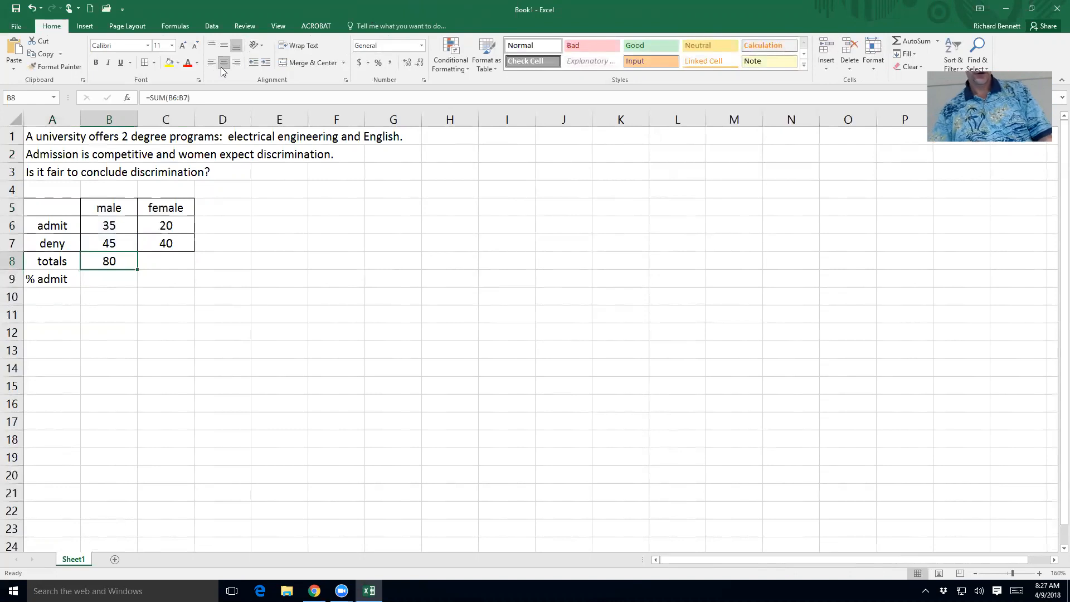
# Copy the male total formula from B8 into C8 to total the female counts.
pyautogui.hotkey('ctrl', 'c')
pyautogui.press('Right')
pyautogui.hotkey('ctrl', 'v')
# Enter the formula =B6/B8 in cell B9 to calculate the male admission rate.
pyautogui.press('Left')
pyautogui.press('Down')
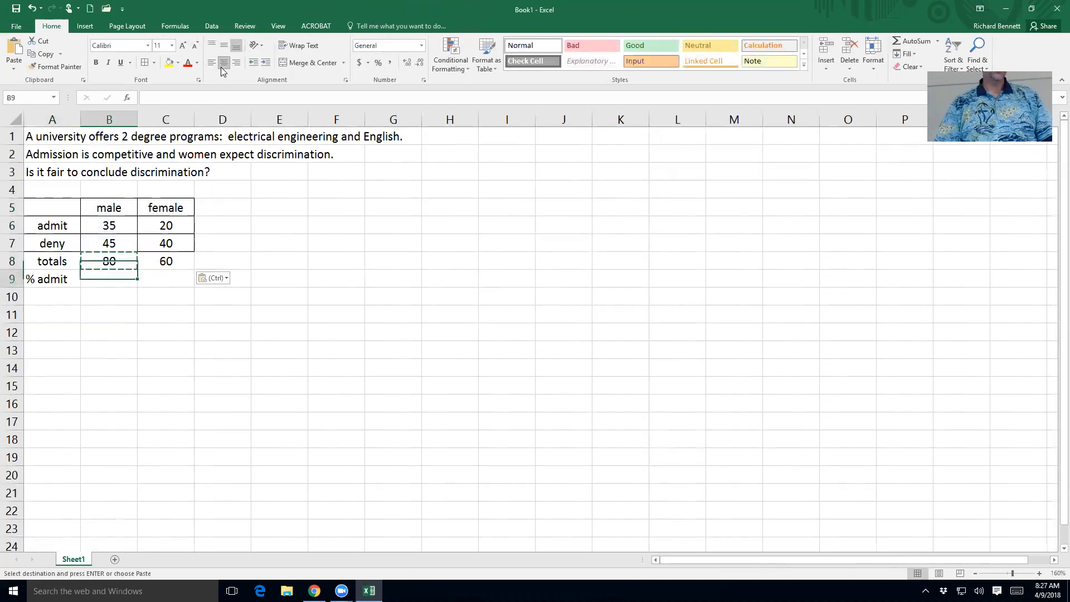
pyautogui.write('=')
pyautogui.press('Up')
pyautogui.press('Up')
pyautogui.press('Up')
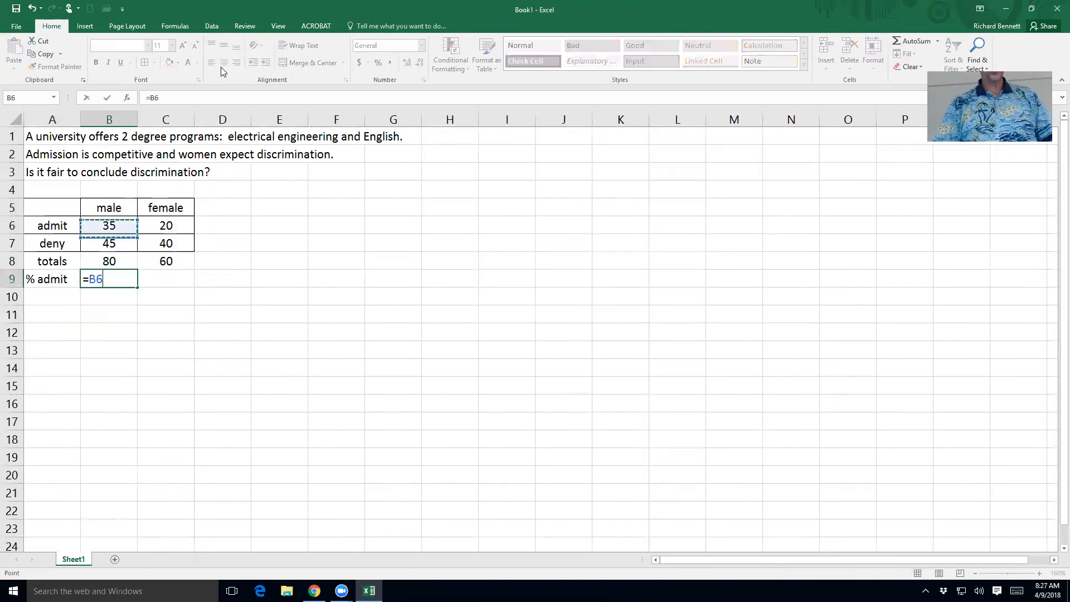
pyautogui.write('/')
pyautogui.press('Up')
pyautogui.press('Return')
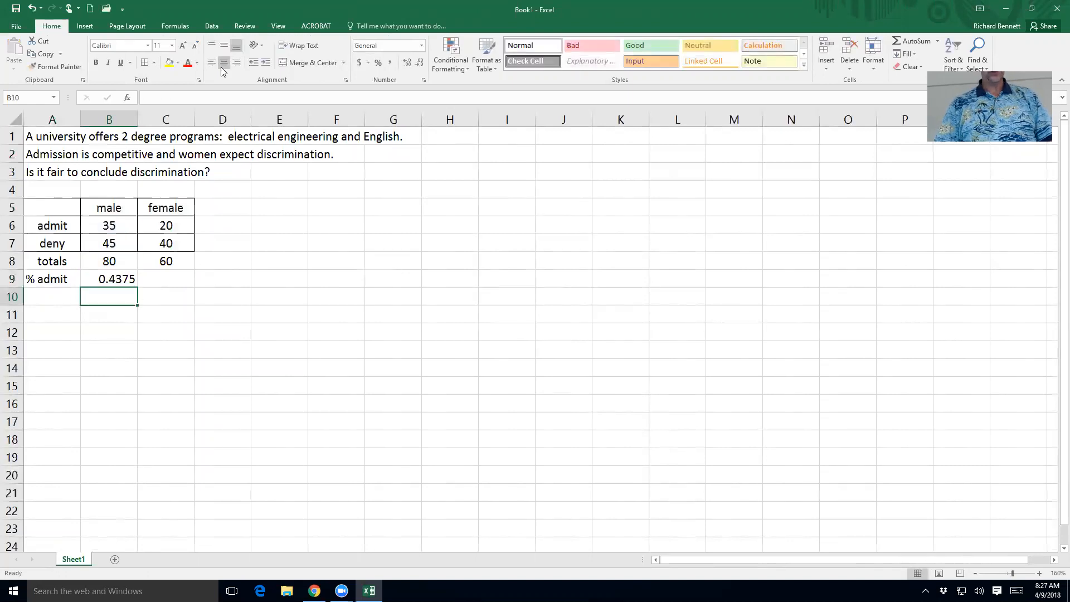
# Copy the admission rate formula from B9 into C9 for the female column.
pyautogui.press('Up')
pyautogui.hotkey('ctrl', 'c')
pyautogui.press('Right')
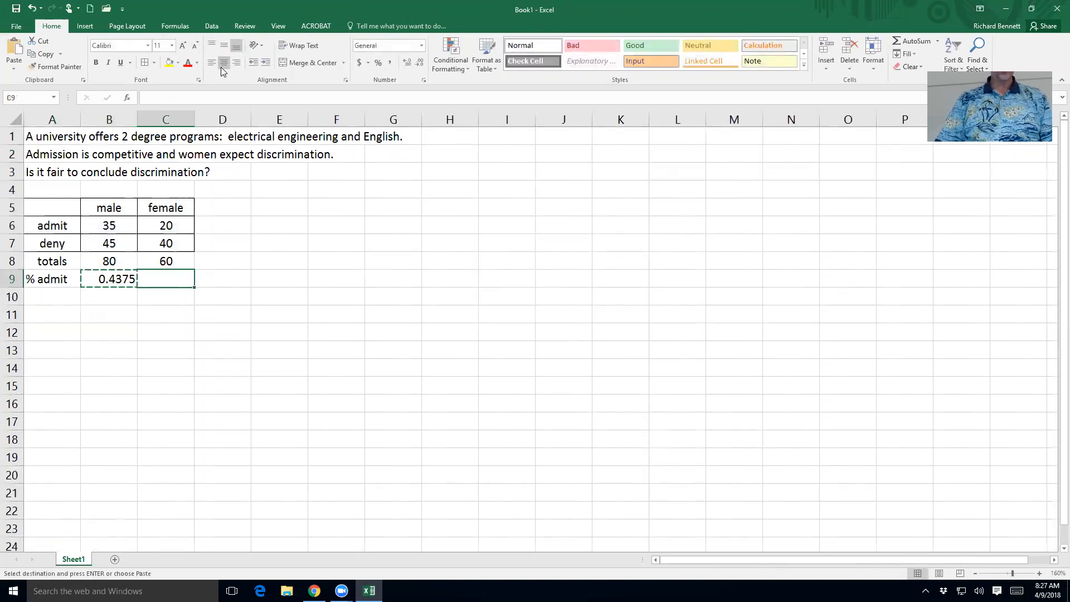
pyautogui.hotkey('ctrl', 'v')
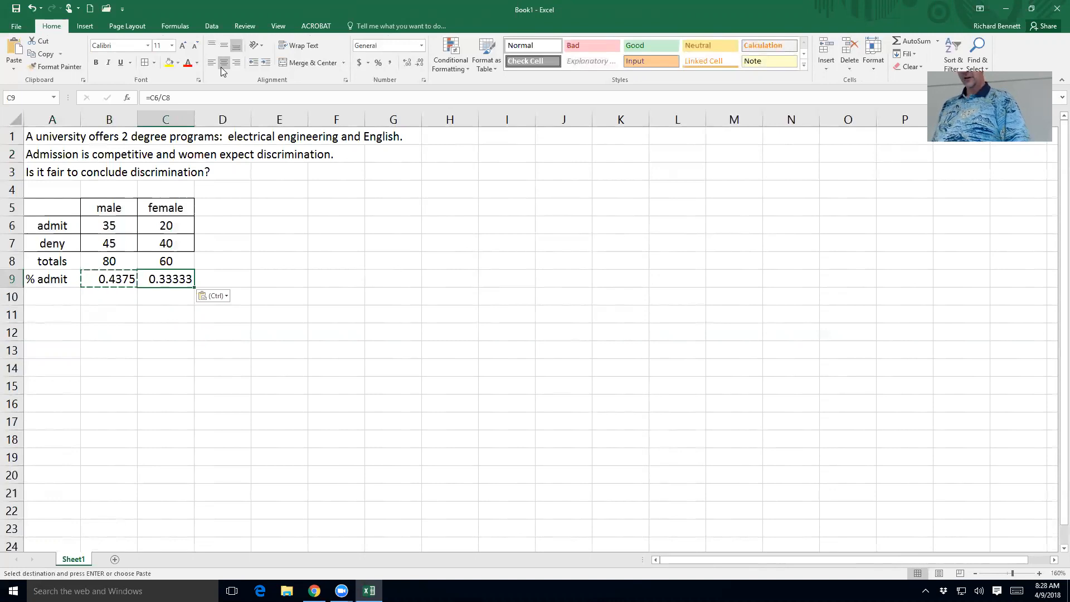
# Sum the male and female totals B8:C8 in cell D8 with AutoSum.
pyautogui.press('Up')
pyautogui.press('Right')
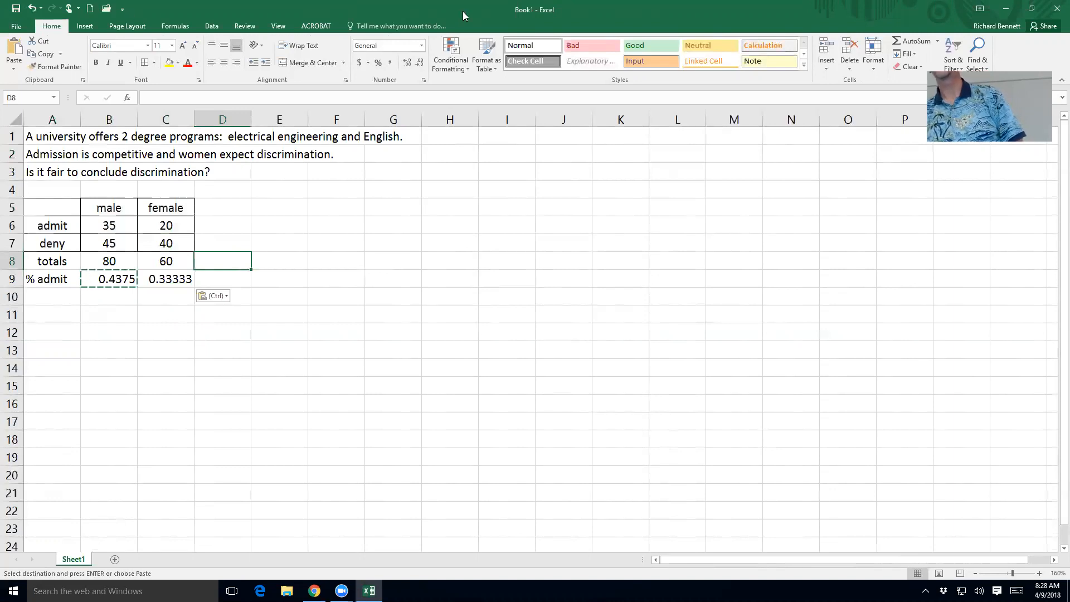
pyautogui.click(917, 40)
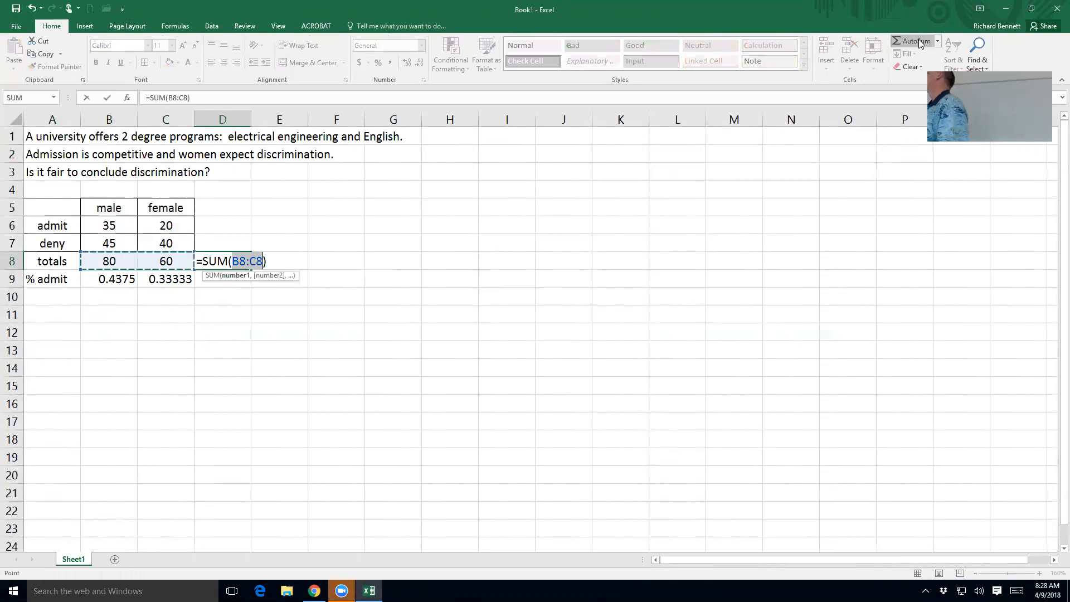
pyautogui.press('Return')
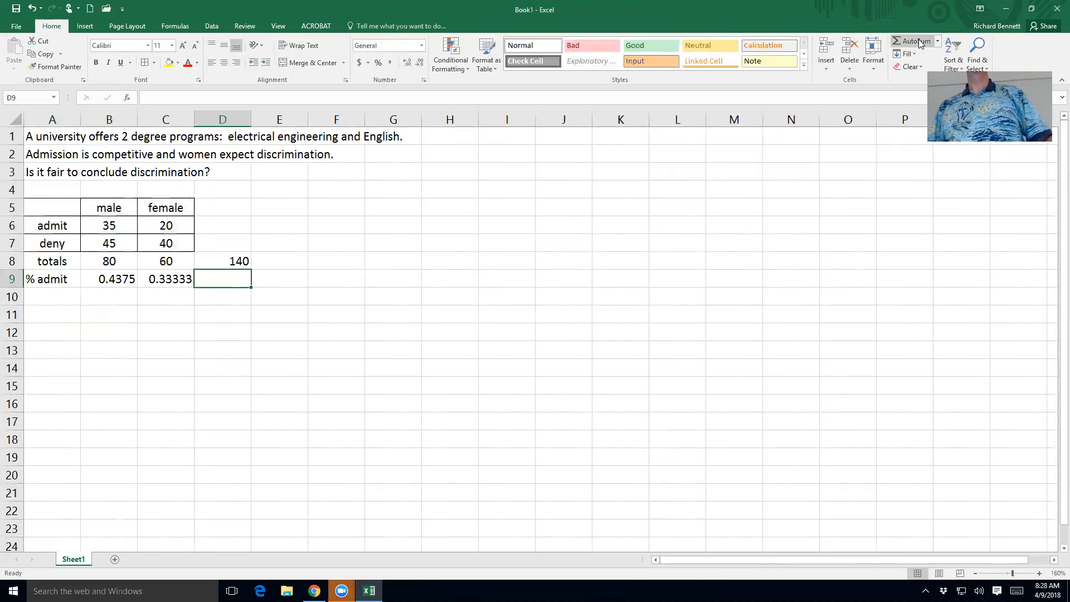
# Enter the hypothesis labels "Ho:" in cell A11 and "Ha:" in cell A12, leaving one blank row below "% admit".
pyautogui.press('Down')
pyautogui.press('Down')
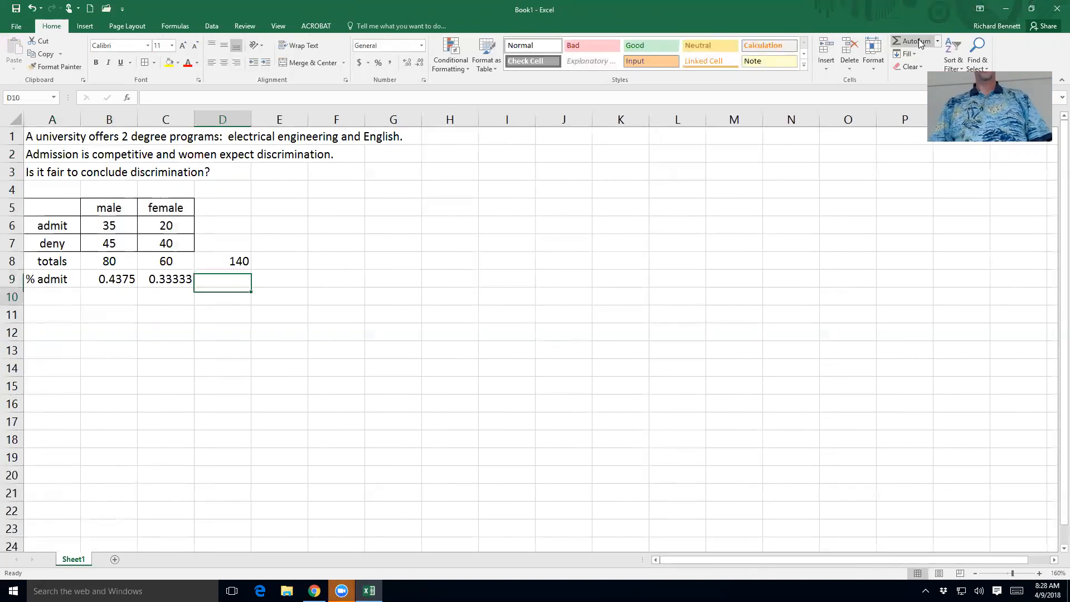
pyautogui.press('Left')
pyautogui.press('Left')
pyautogui.press('Left')
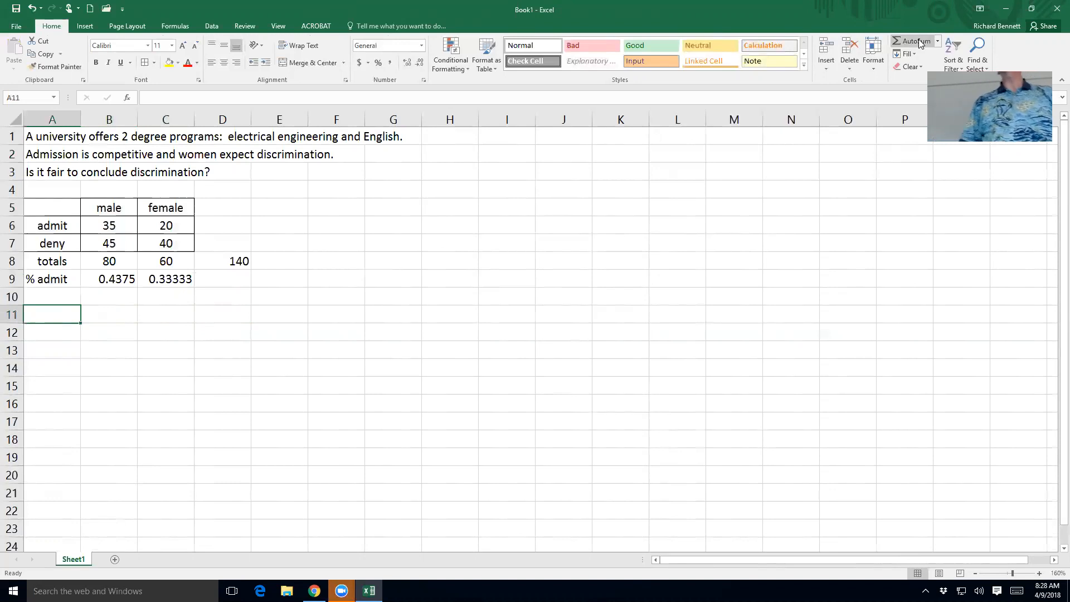
pyautogui.write('Ho:')
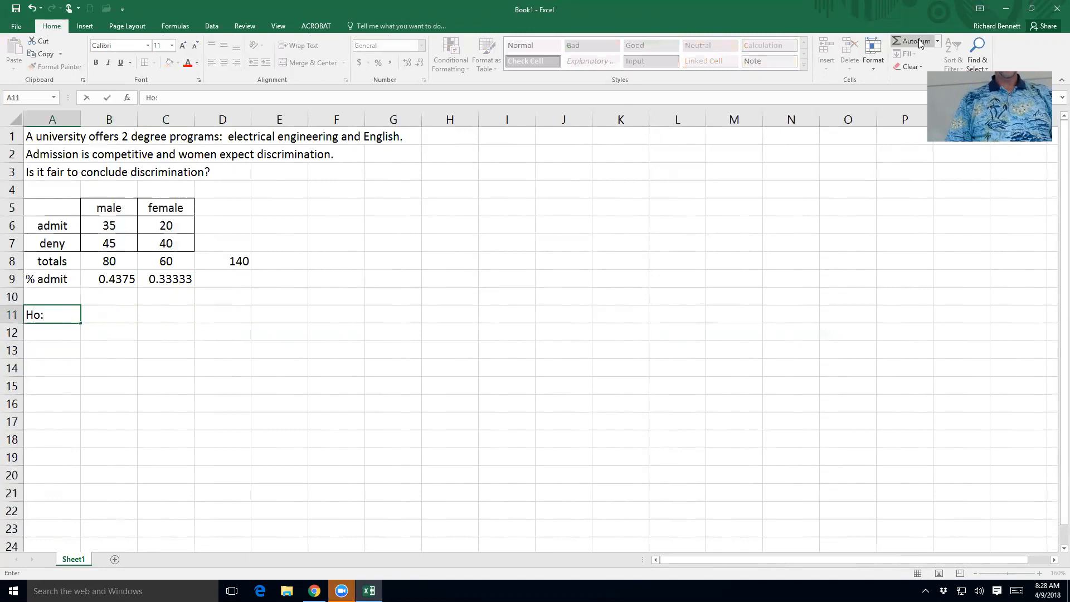
pyautogui.press('Return')
pyautogui.write('Ha:')
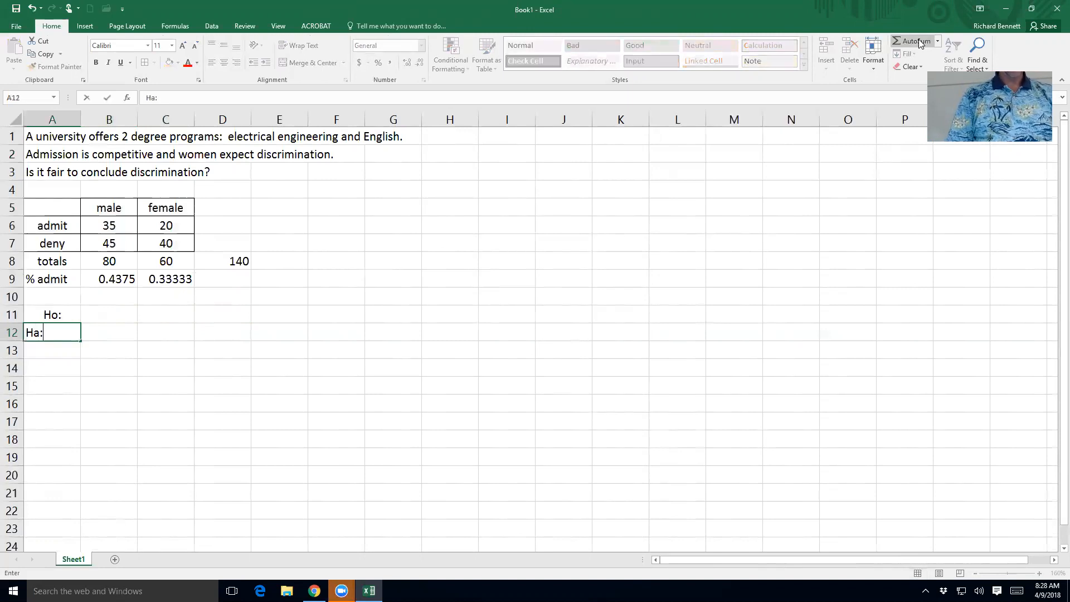
pyautogui.press('Return')
# Enter the null hypothesis "admit rate is indep of gender" in cell B11, beside "Ho:".
pyautogui.press('Up')
pyautogui.press('Up')
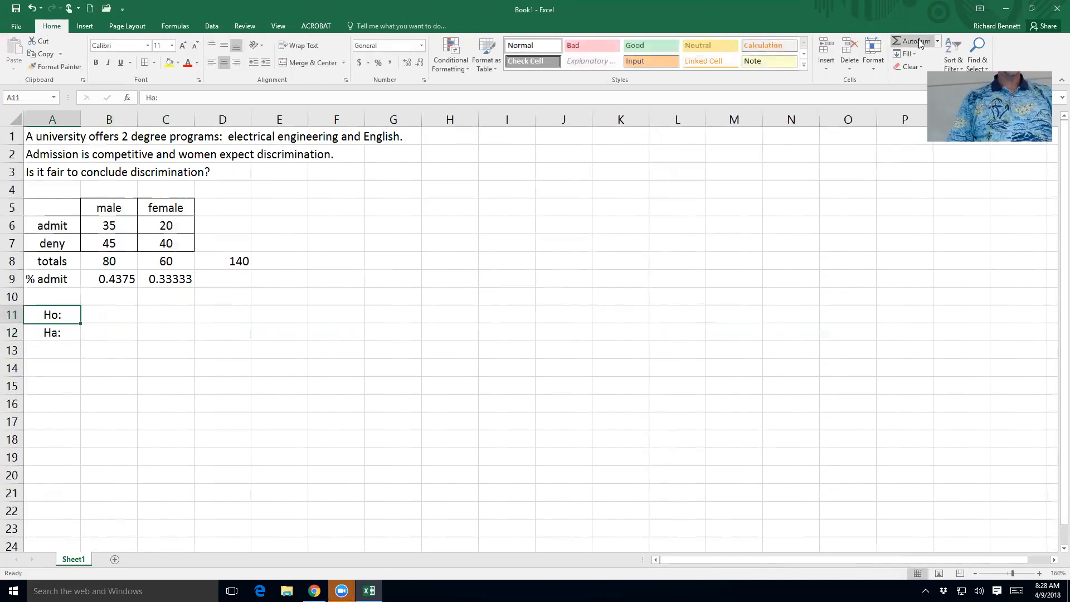
pyautogui.press('Right')
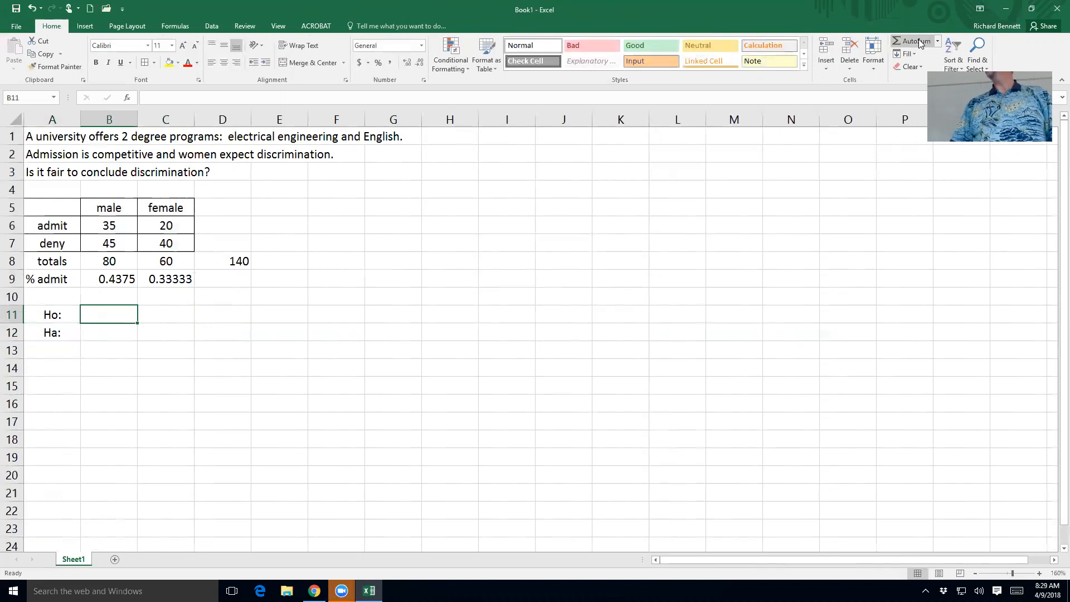
pyautogui.write('ad')
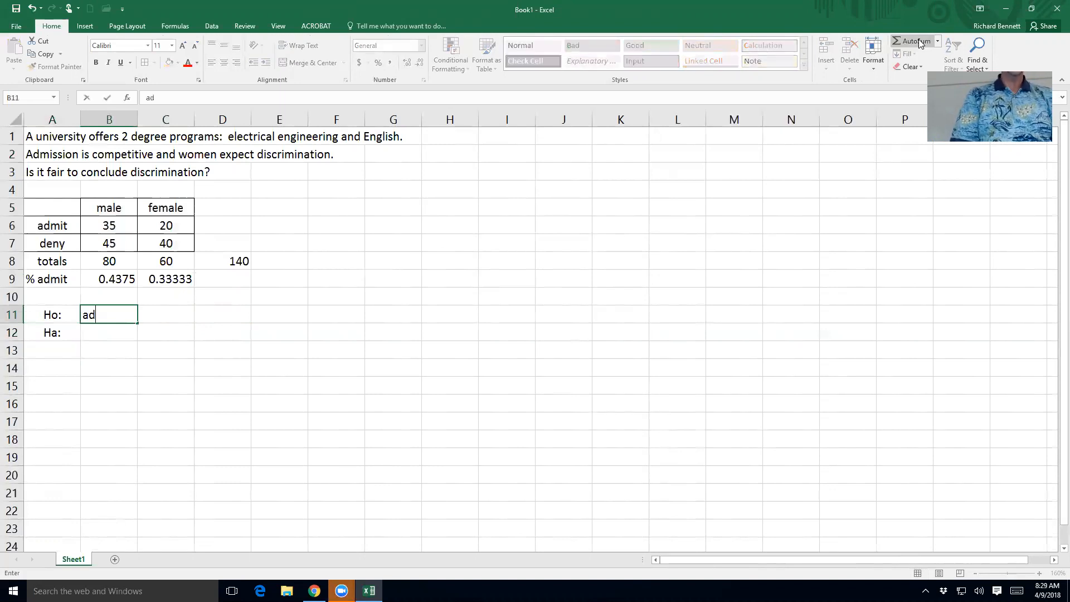
pyautogui.write('mit rate is')
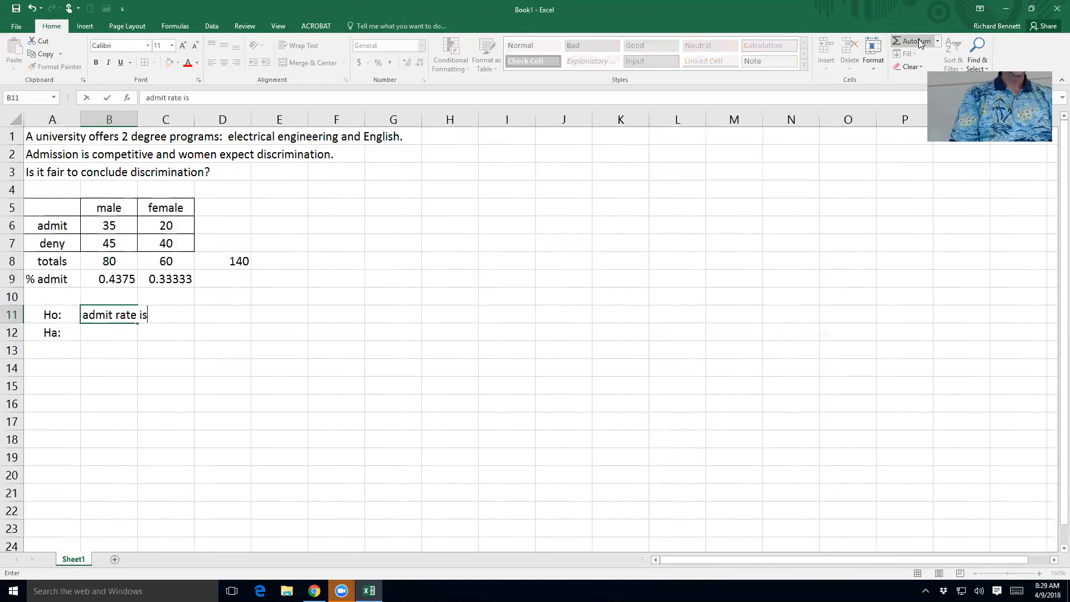
pyautogui.write(' indep of ')
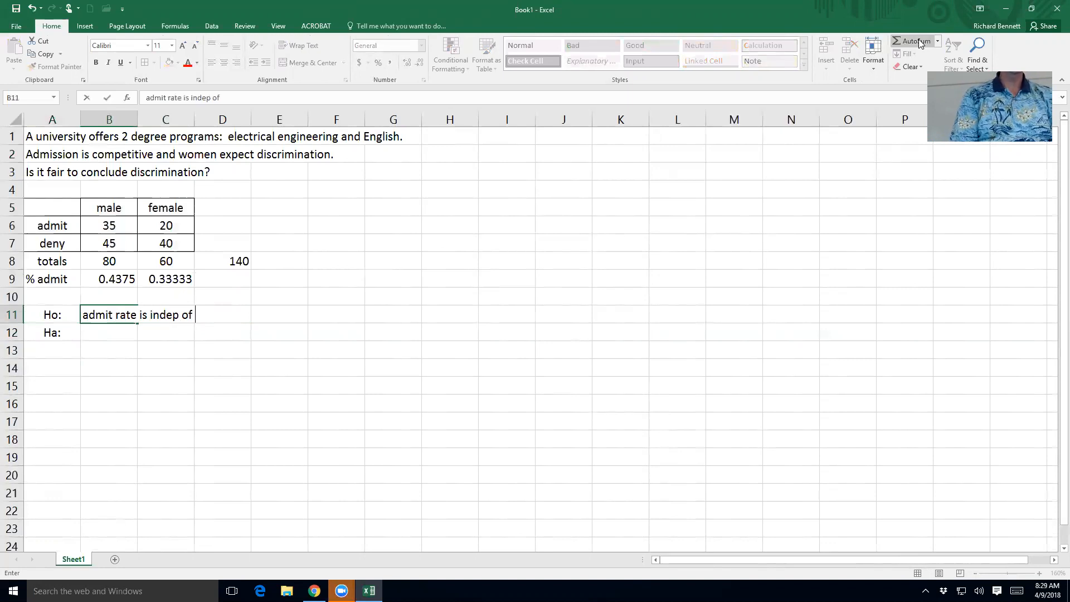
pyautogui.write('gender')
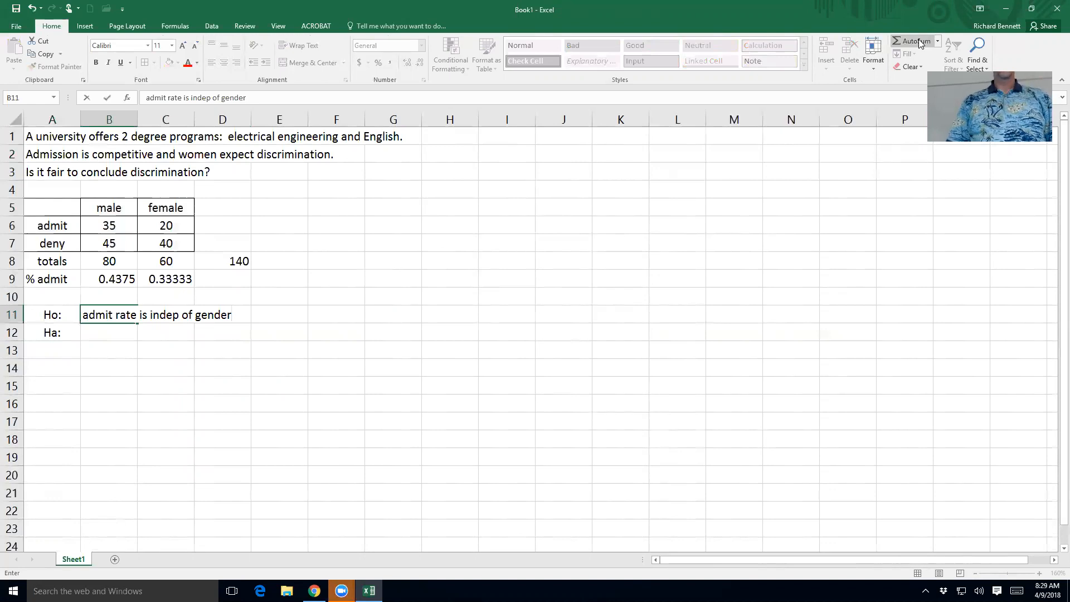
pyautogui.press('Return')
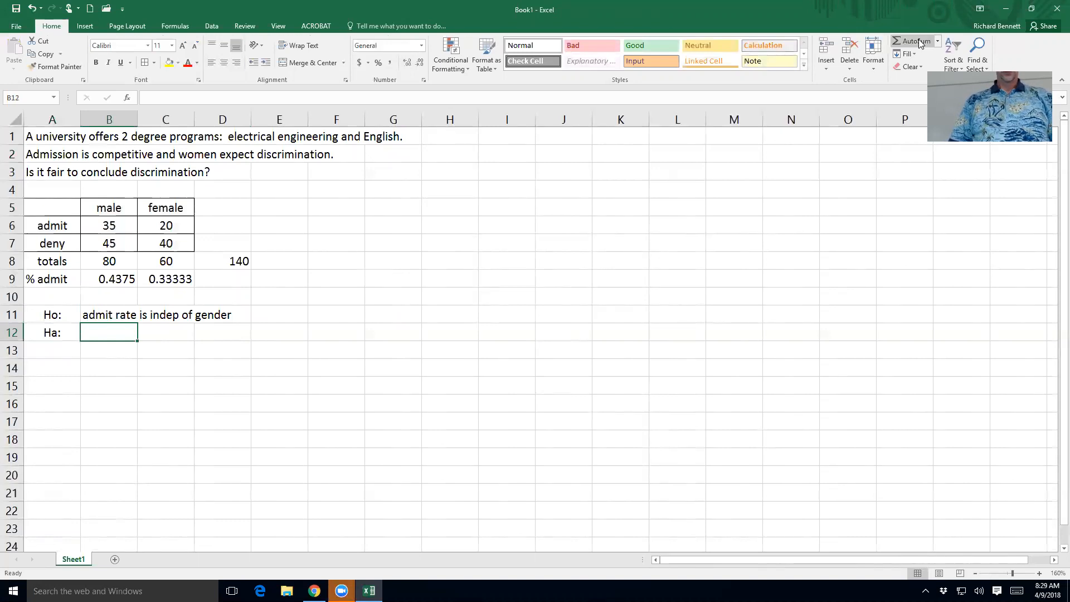
# Enter the alternative hypothesis "admit rate is NOT indep of gender" in cell B12, beside "Ha:".
pyautogui.write('admit rate is indep of gender')
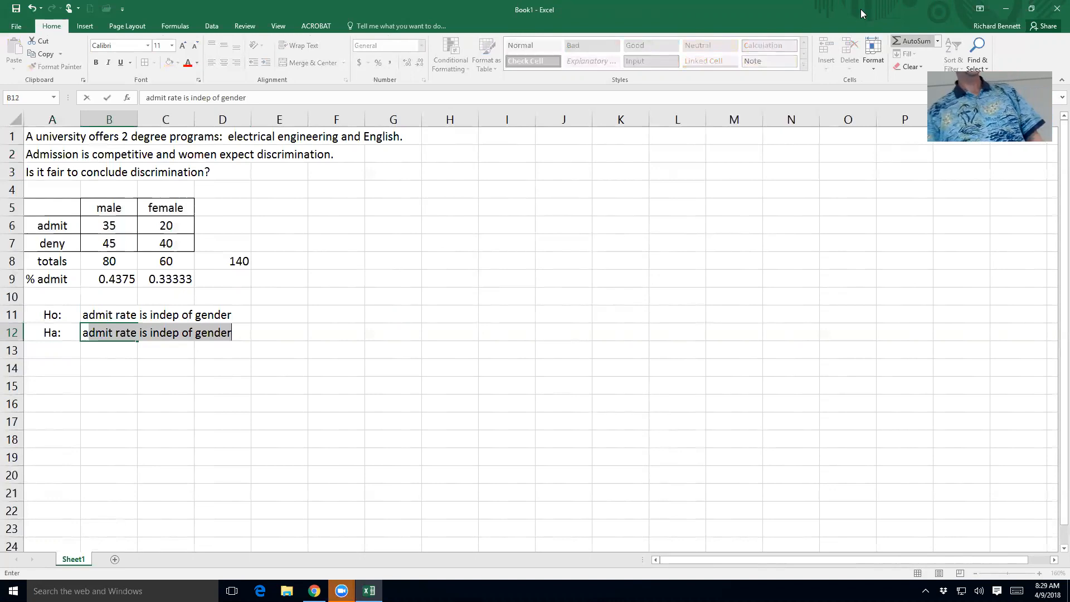
pyautogui.click(207, 98)
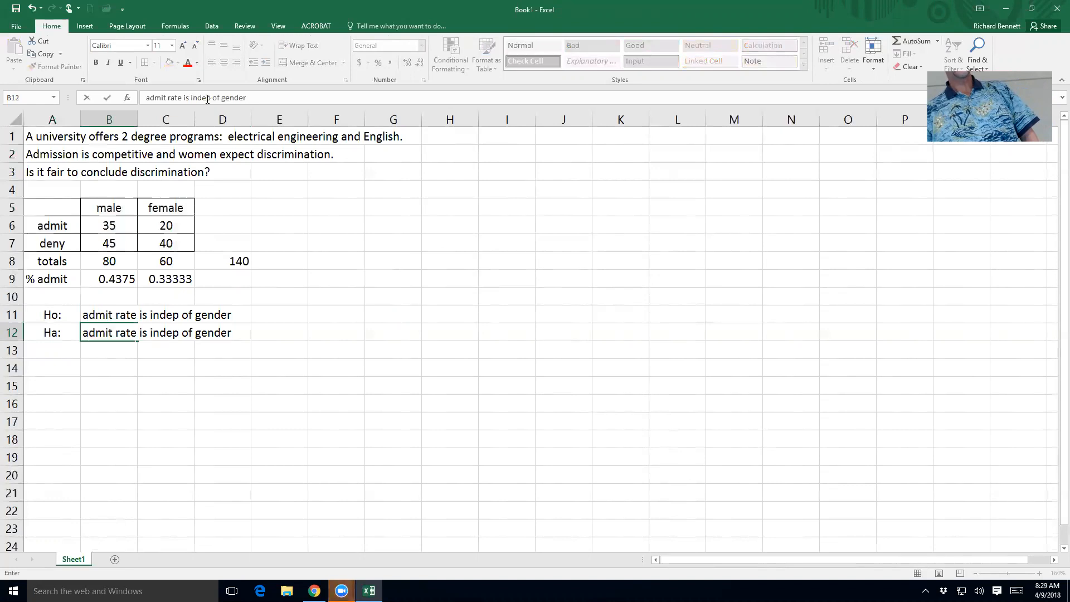
pyautogui.write('NOT')
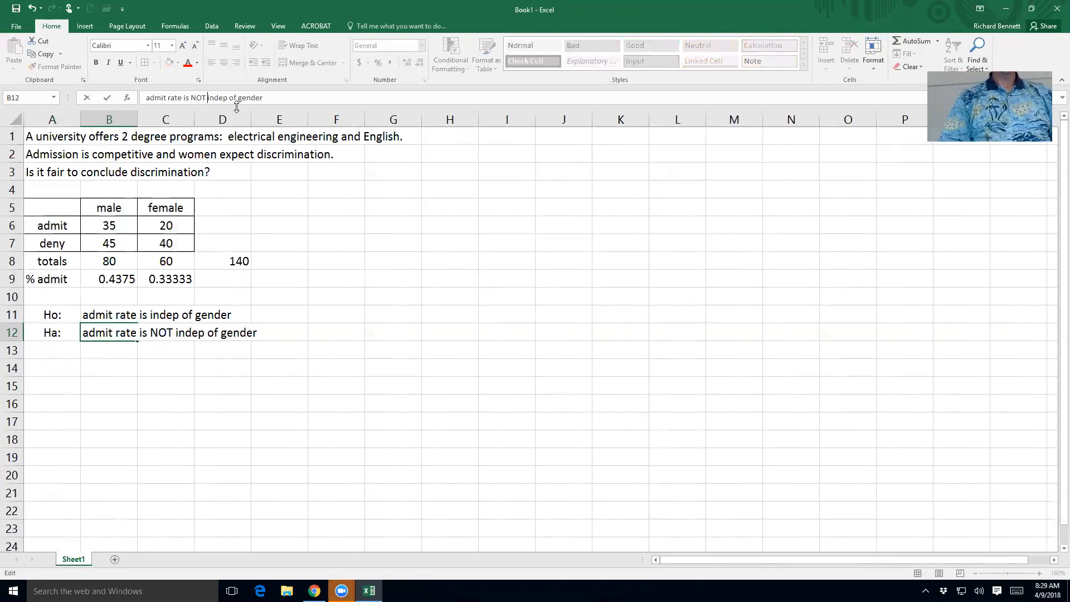
pyautogui.press('Return')
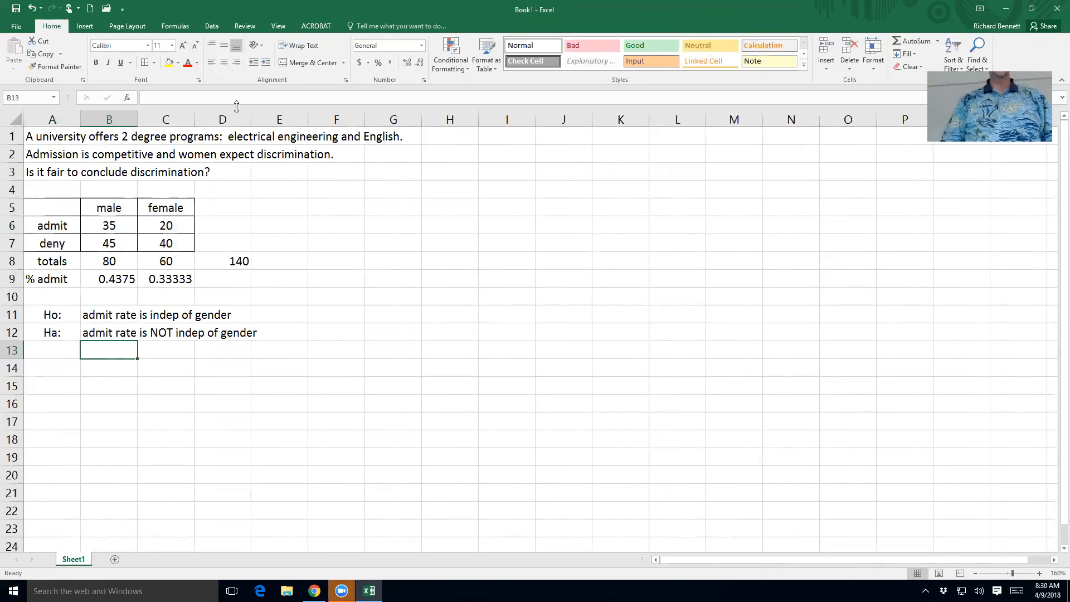
# Enter the label "cat" in cell A14, leaving one blank row below the hypotheses.
pyautogui.press('Down')
pyautogui.press('Left')
pyautogui.write('cat')
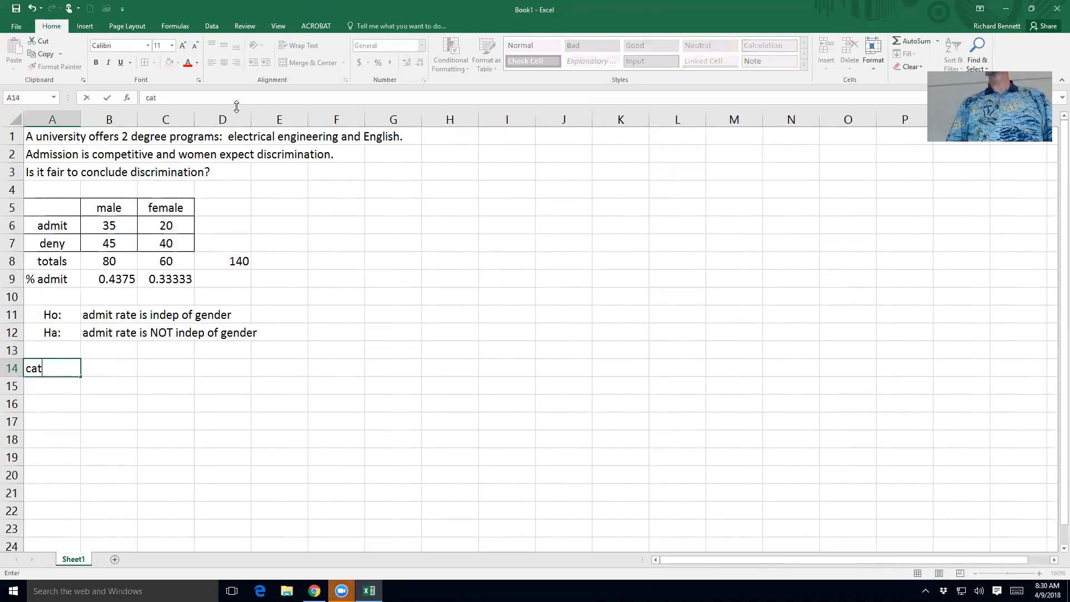
pyautogui.press('Right')
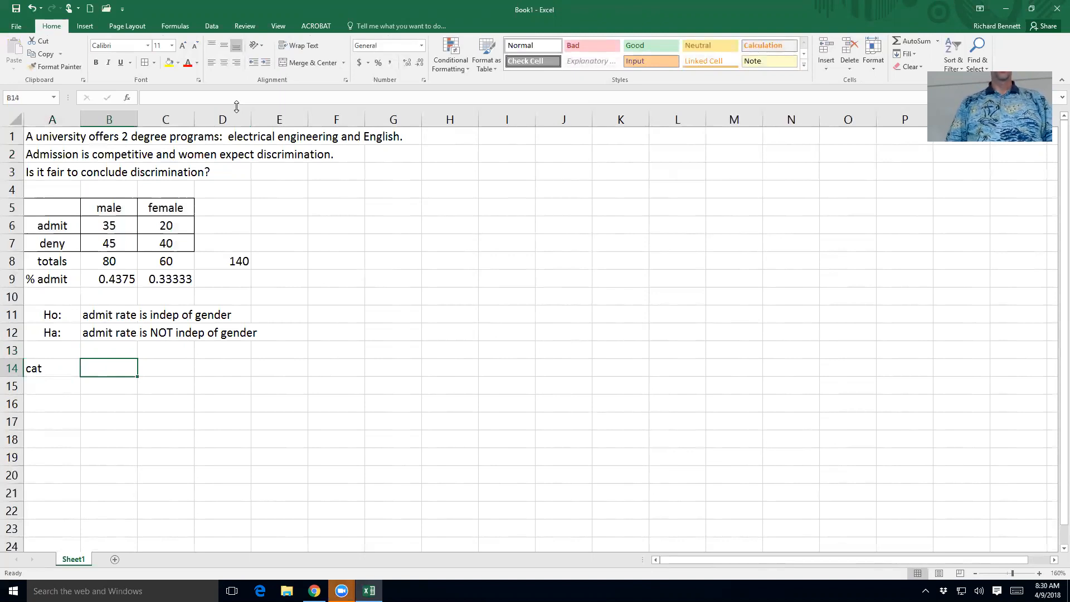
pyautogui.press('Down')
pyautogui.press('Left')
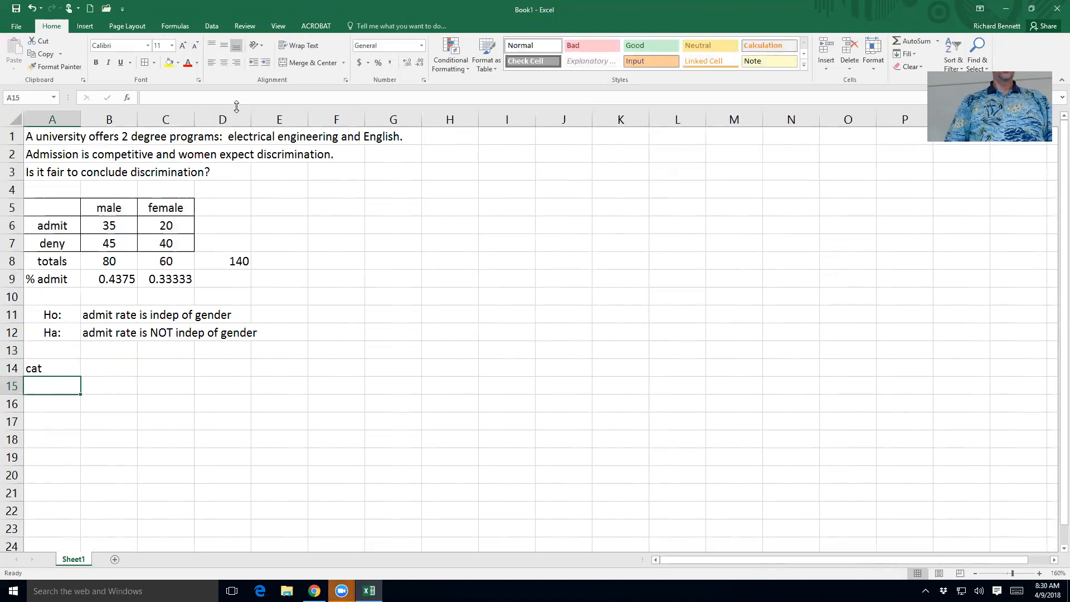
pyautogui.press('Down')
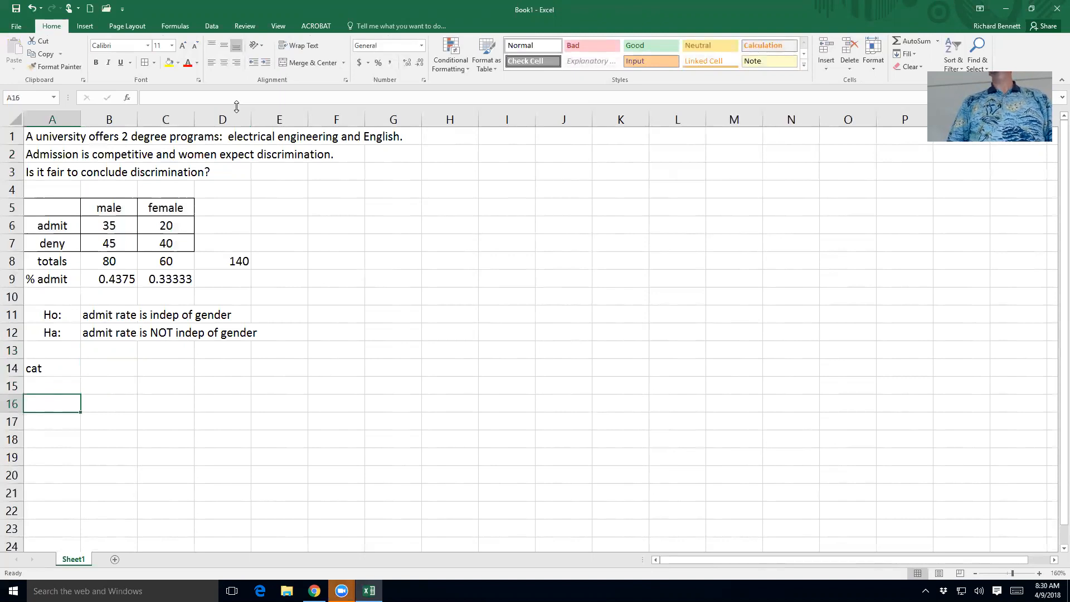
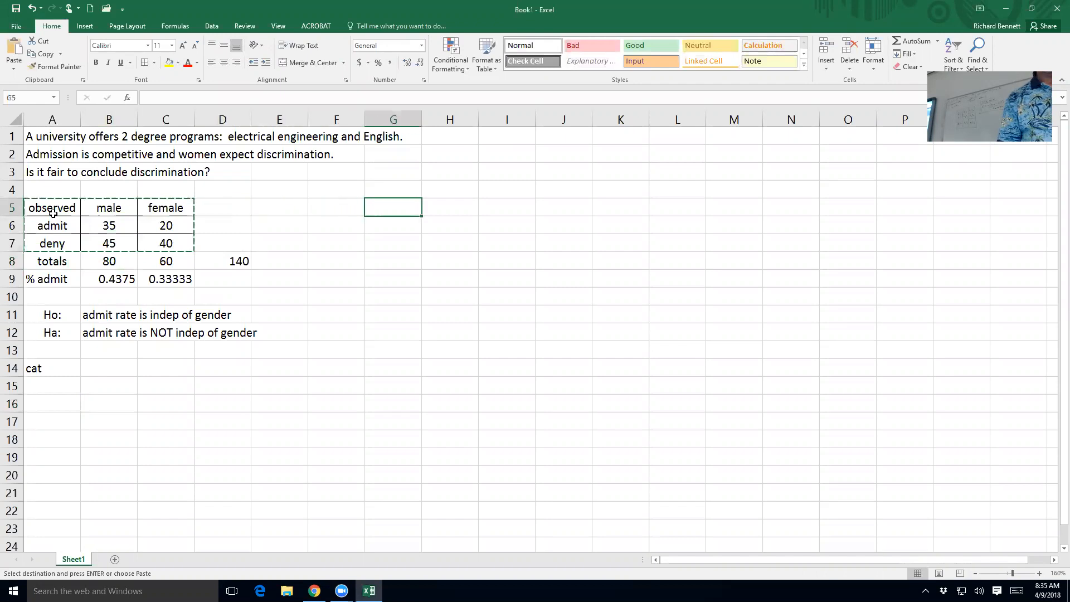
# Paste the copied observed table A5:C7 at G5 and relabel its corner cell "expectd".
pyautogui.write('observed\tmale\tfemale admit\t35\t20 deny\t45\t40')
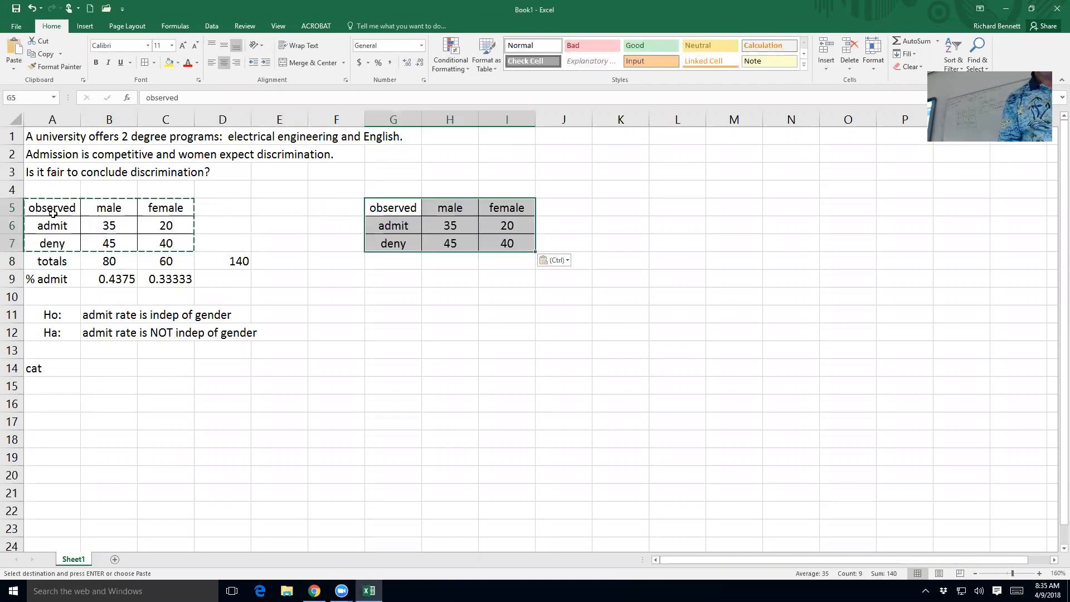
pyautogui.write('expectd')
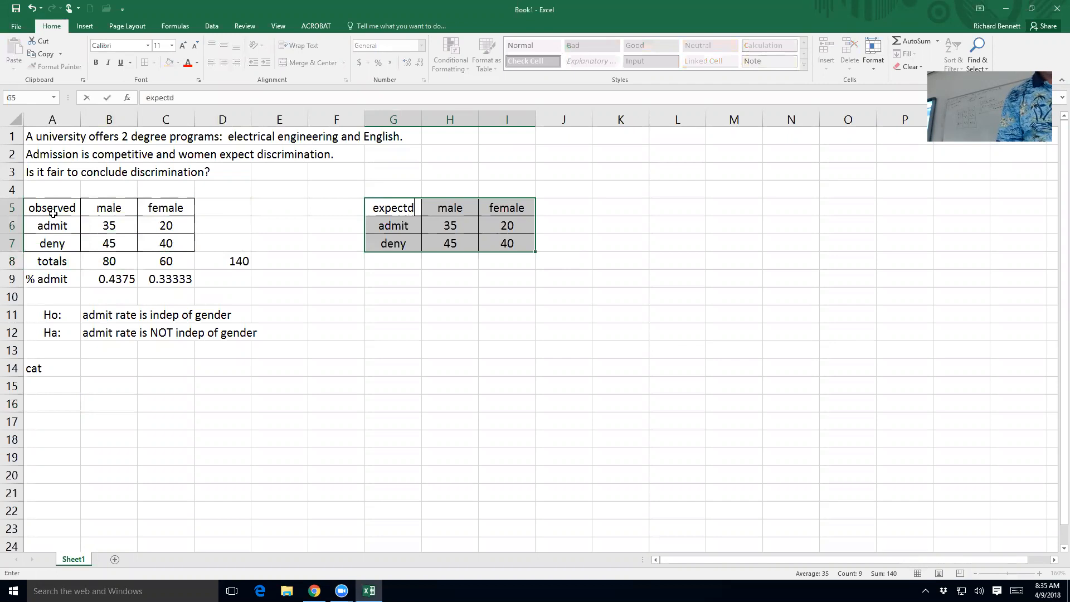
pyautogui.press('Return')
# Clear the copied male and female counts from H6:I7 in the "expectd" table.
pyautogui.press('Right')
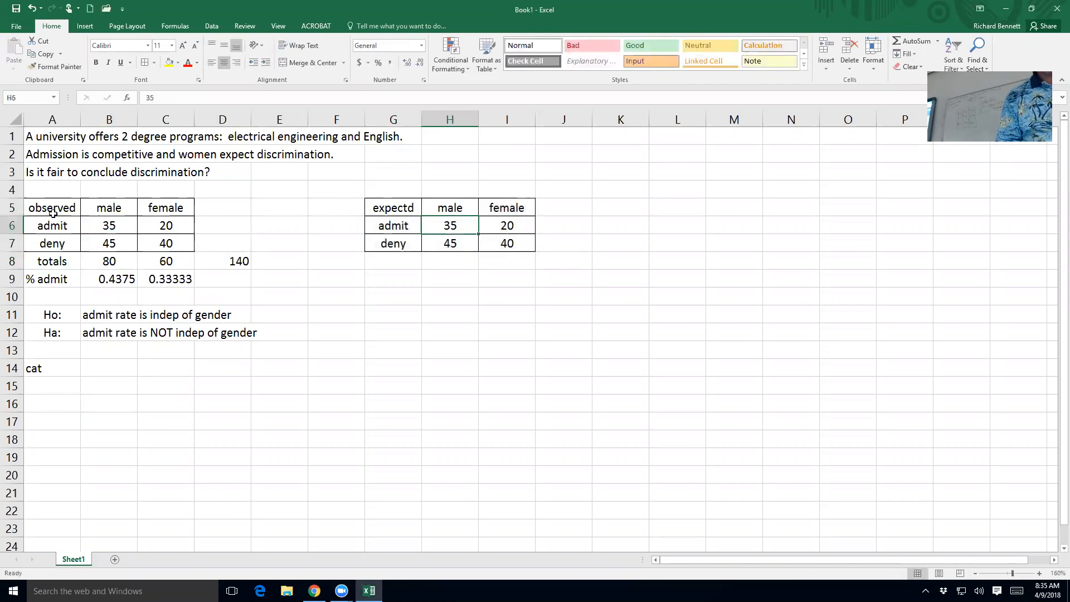
pyautogui.hotkey('shift', 'Right')
pyautogui.hotkey('shift', 'Down')
pyautogui.press('Delete')
# Copy the emptied "expectd" table G5:I7 and paste it at L5 in the same rows.
pyautogui.press('Up')
pyautogui.press('Left')
pyautogui.hotkey('shift', 'Down')
pyautogui.hotkey('shift', 'Down')
pyautogui.hotkey('shift', 'Right')
pyautogui.hotkey('shift', 'Right')
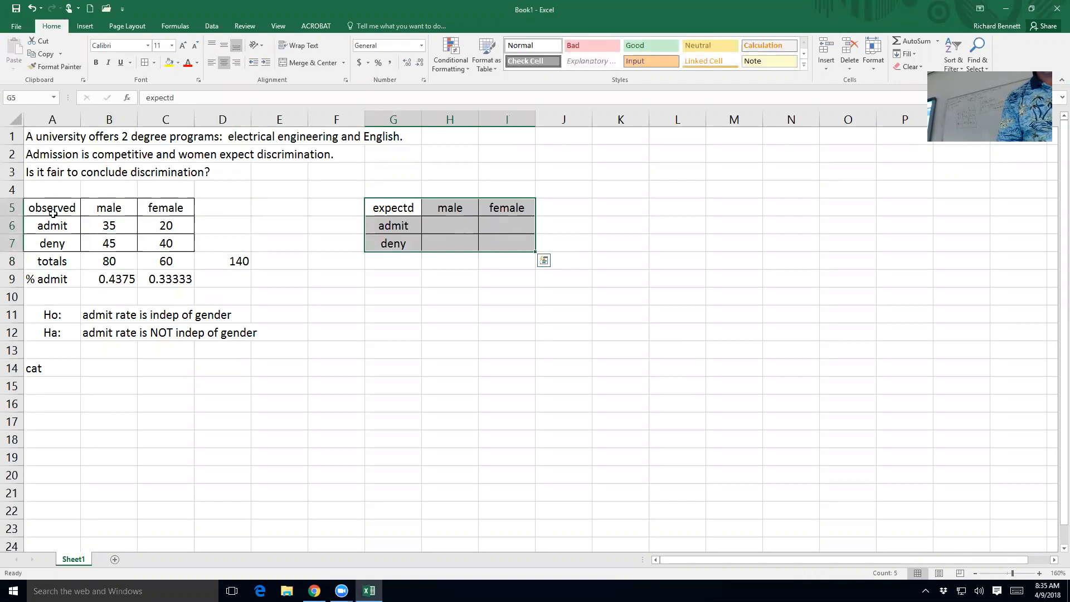
pyautogui.hotkey('ctrl', 'c')
pyautogui.press('Right')
pyautogui.press('Right')
pyautogui.press('Right')
pyautogui.press('Right')
pyautogui.press('Right')
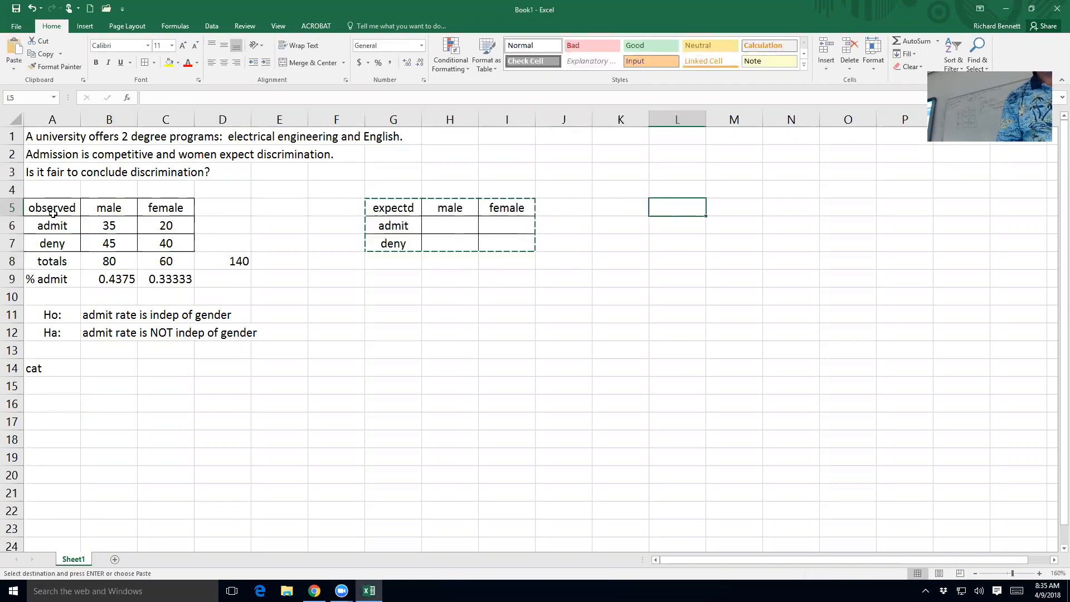
pyautogui.hotkey('ctrl', 'v')
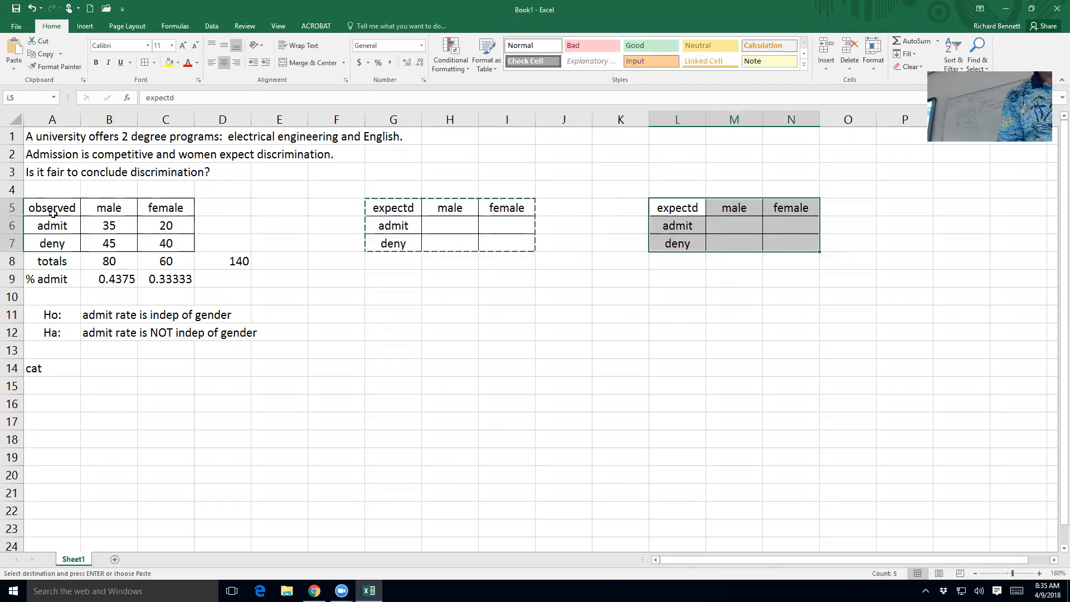
# Relabel the corner cell L5 of the pasted table as "obs-exp".
pyautogui.write('obs-ex')
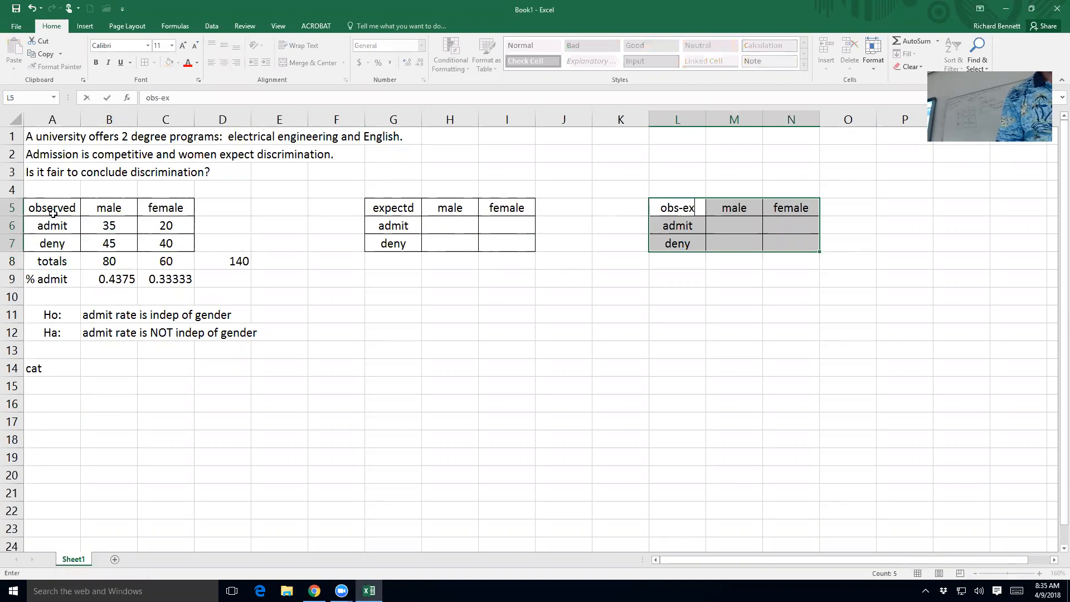
pyautogui.write('p')
pyautogui.press('Return')
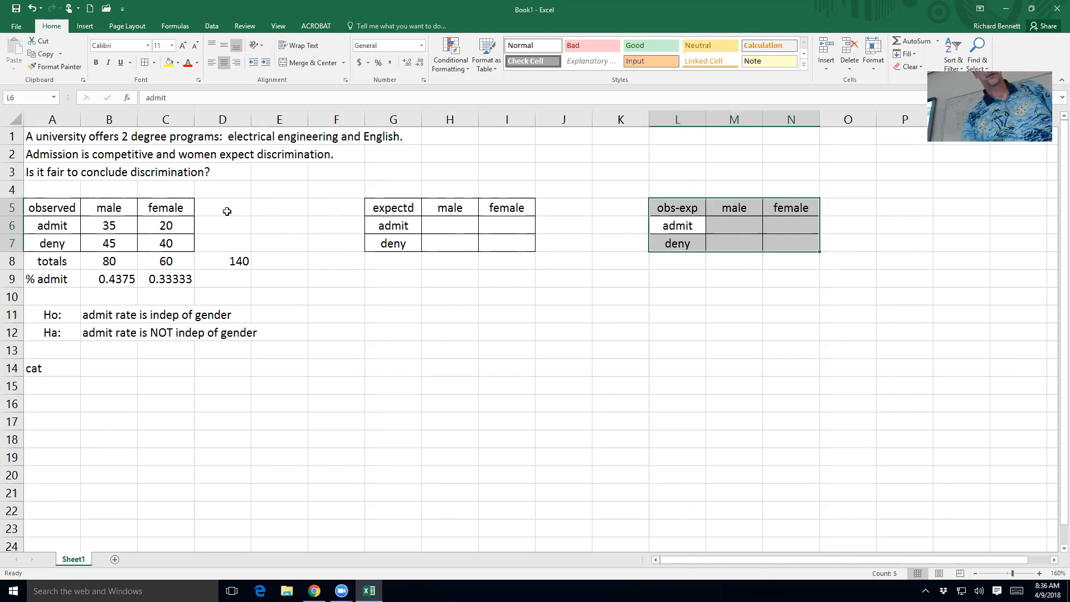
# Delete the grand total formula from cell D8 beside the observed table.
pyautogui.click(223, 193)
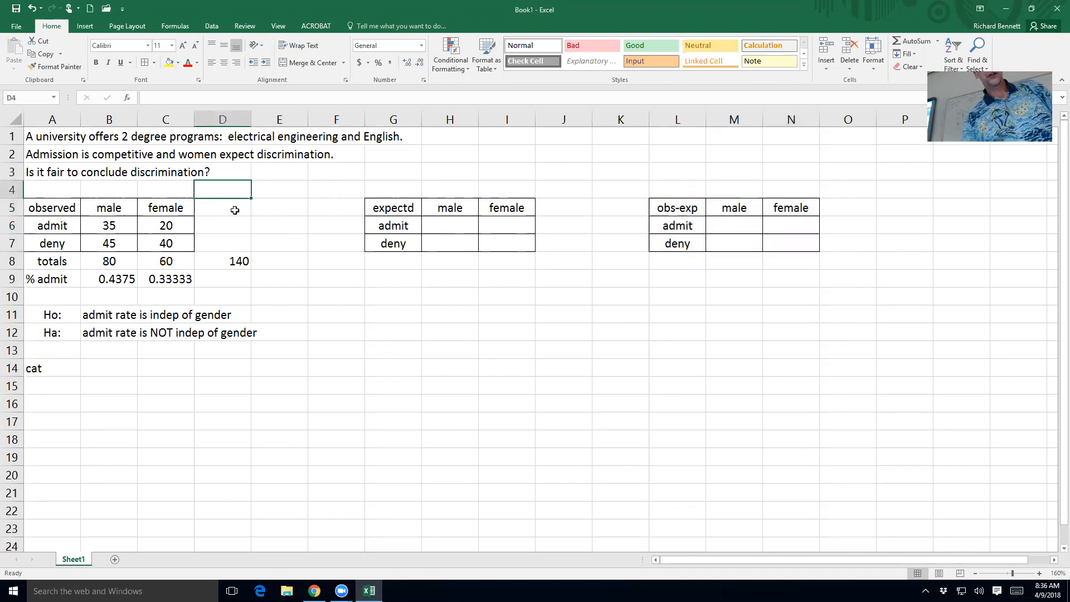
pyautogui.click(231, 213)
pyautogui.click(227, 266)
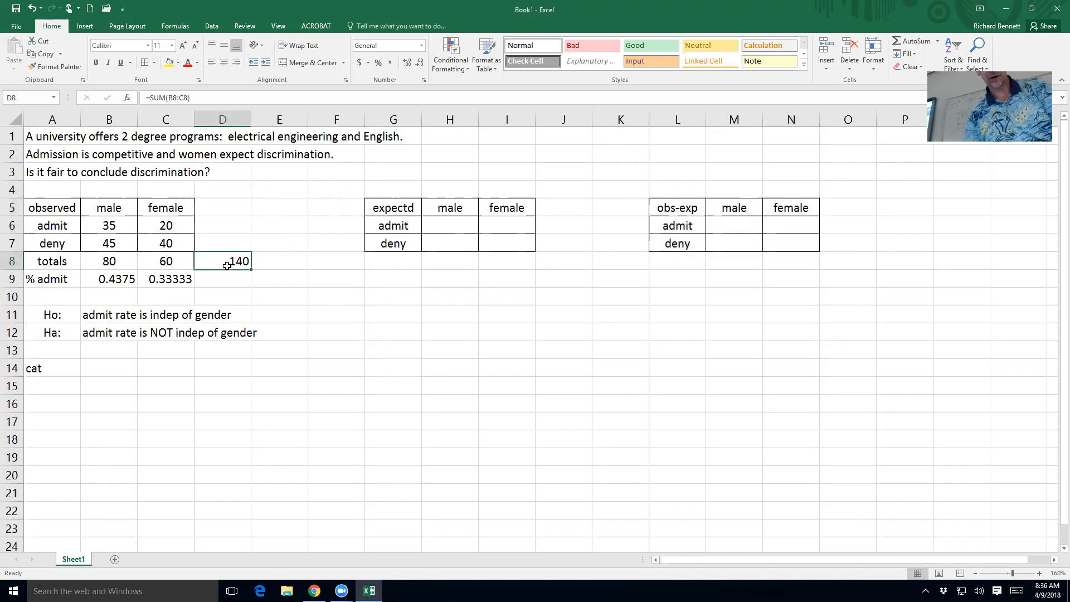
pyautogui.press('Delete')
# Enter the column heading "totals" in cell D5 beside the observed table's "female" heading.
pyautogui.click(221, 213)
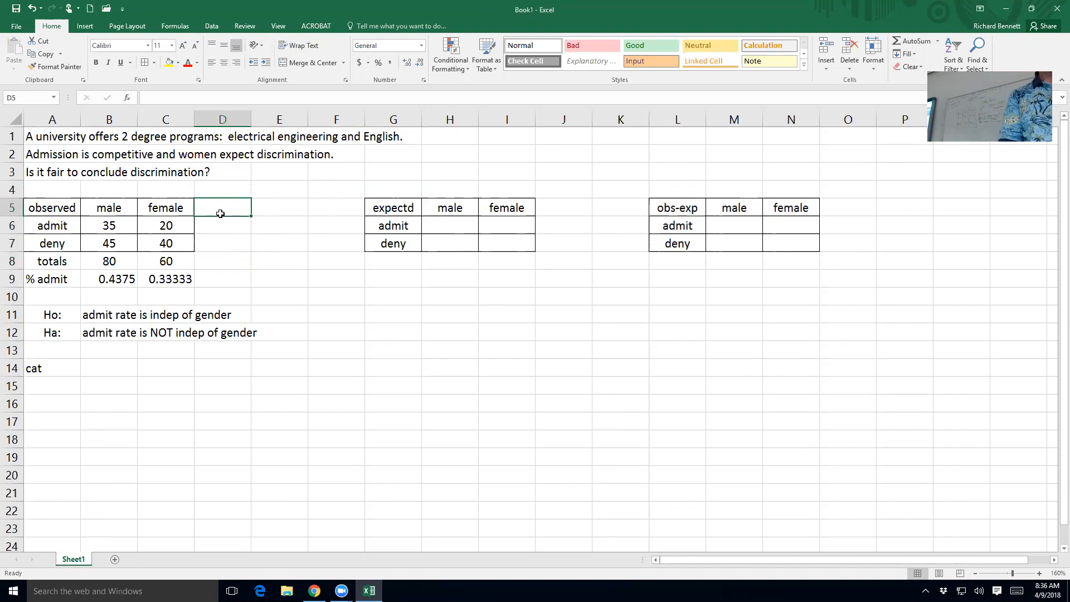
pyautogui.write('totals')
pyautogui.press('Return')
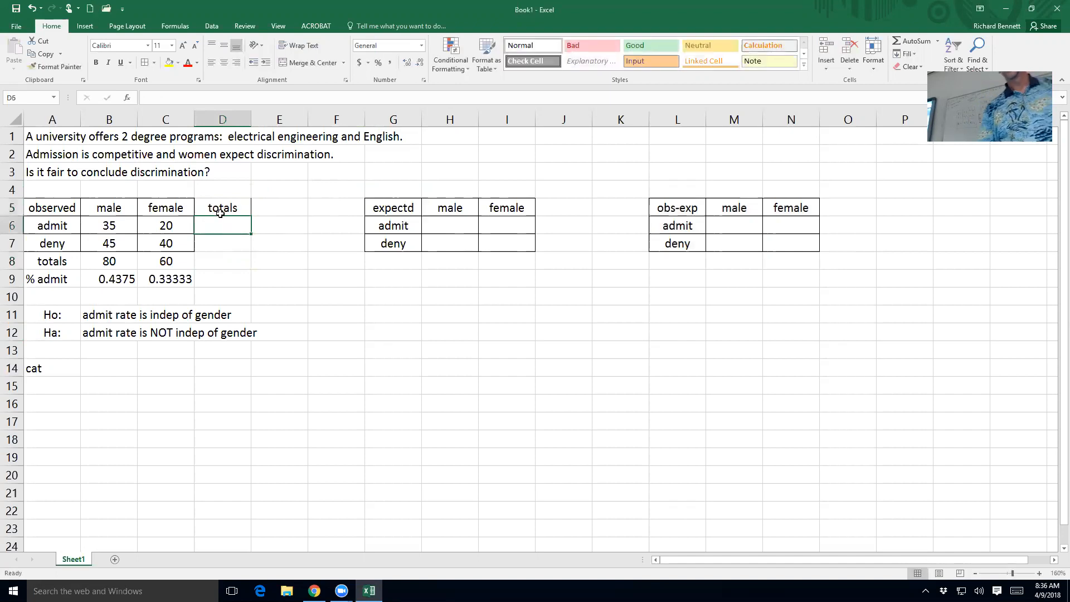
# Sum the observed admit and deny rows with =SUM(B6:C6) in D6 and =SUM(B7:C7) in D7.
pyautogui.click(911, 42)
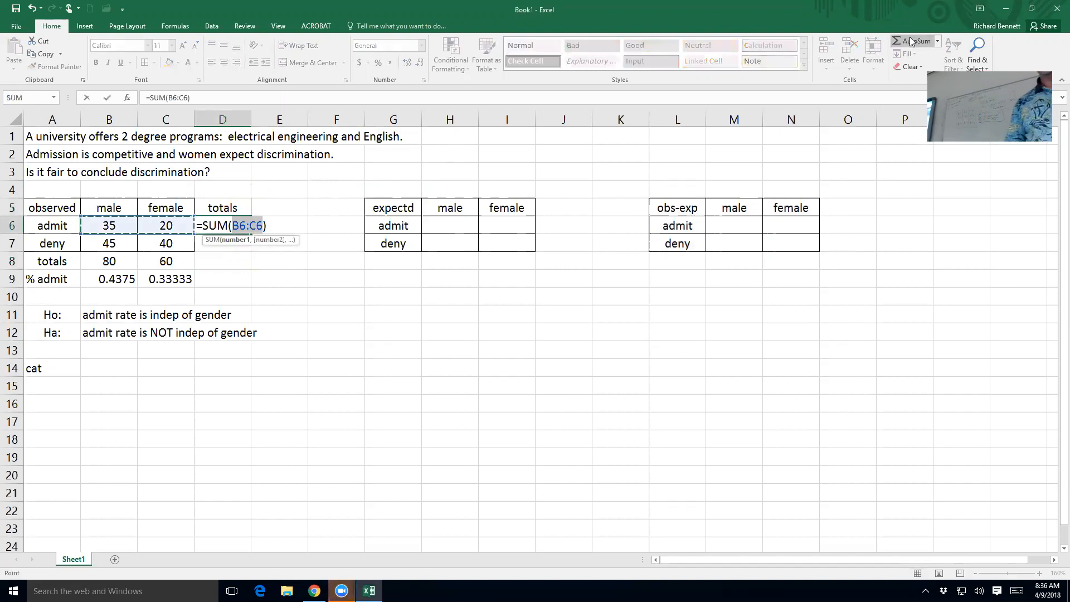
pyautogui.press('Return')
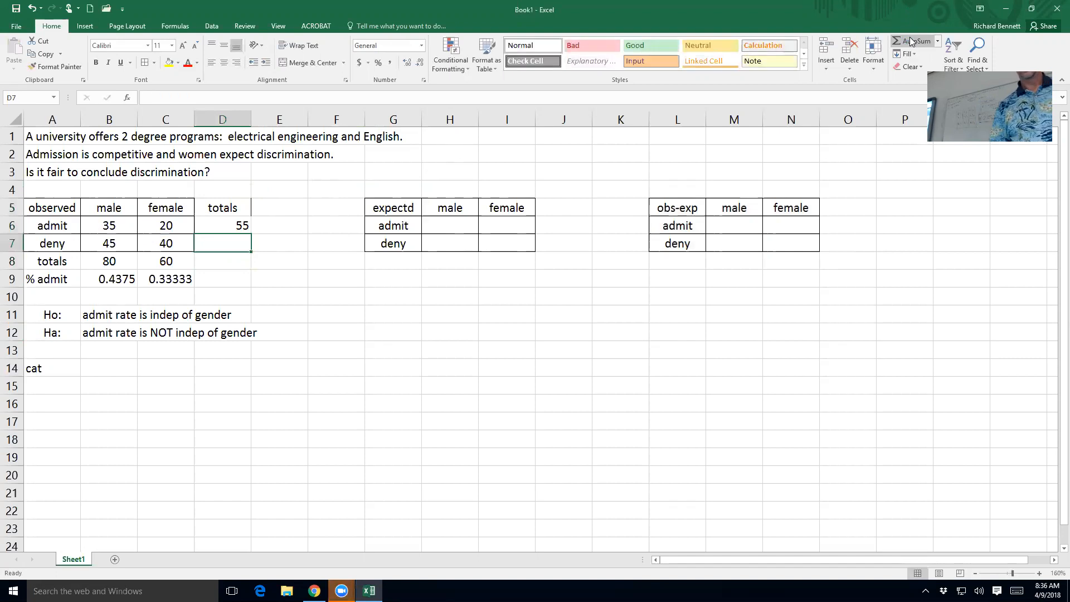
pyautogui.click(911, 42)
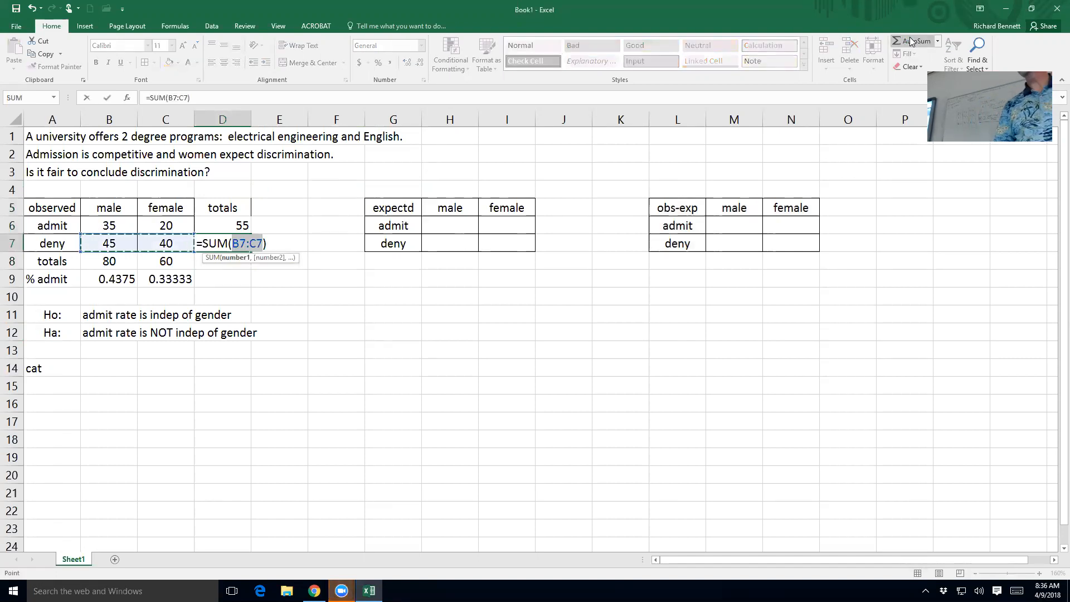
pyautogui.press('Return')
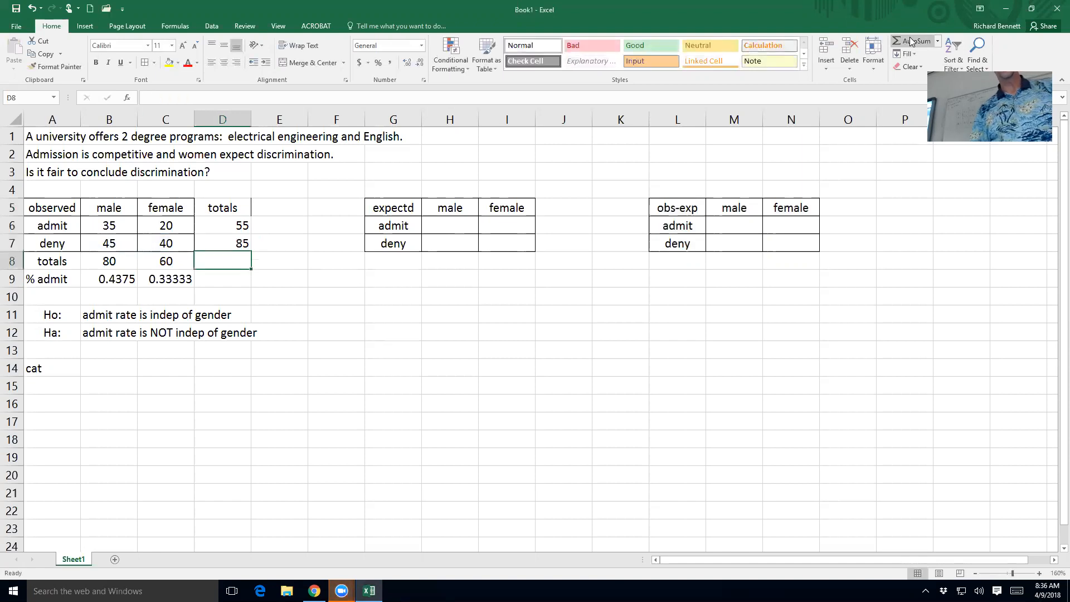
# Copy the row-sum formula from D6 into D8 so it totals B8:C8.
pyautogui.click(910, 42)
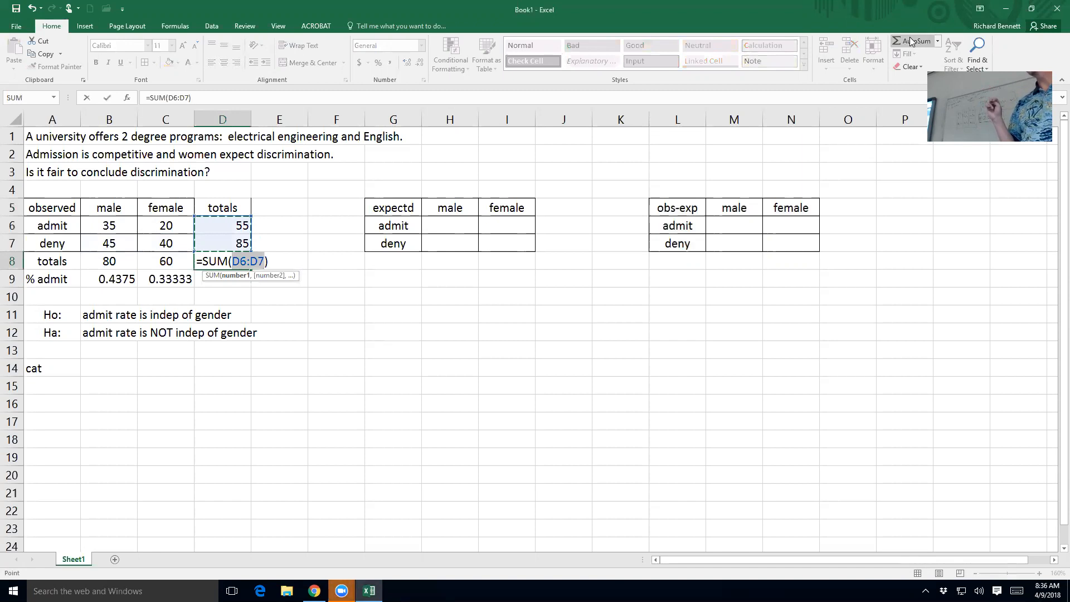
pyautogui.press('Escape')
pyautogui.press('Up')
pyautogui.press('Up')
pyautogui.hotkey('ctrl', 'c')
pyautogui.press('Down')
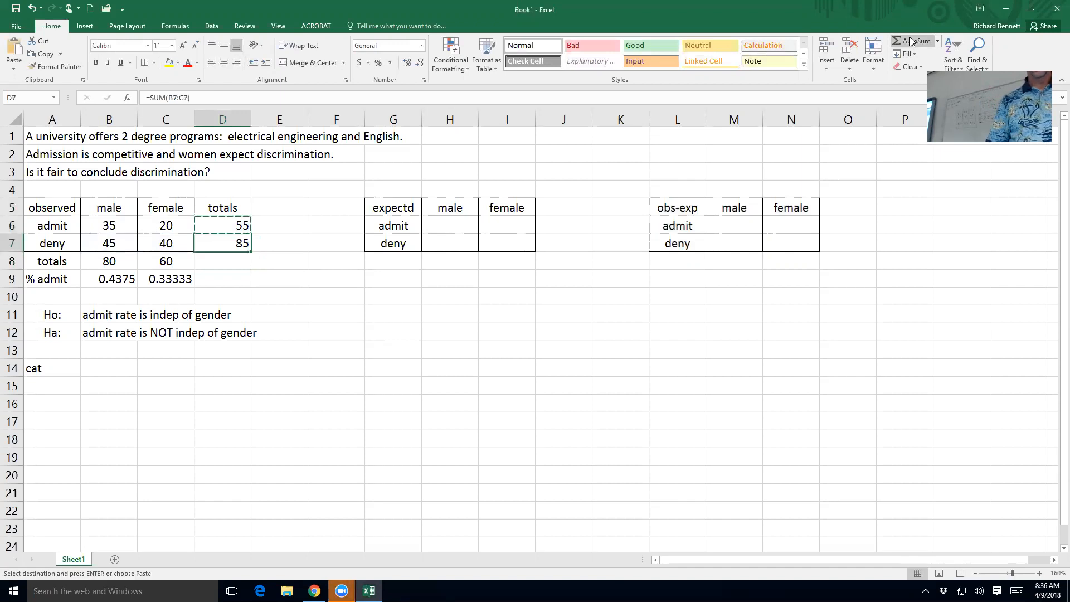
pyautogui.press('Down')
pyautogui.hotkey('ctrl', 'v')
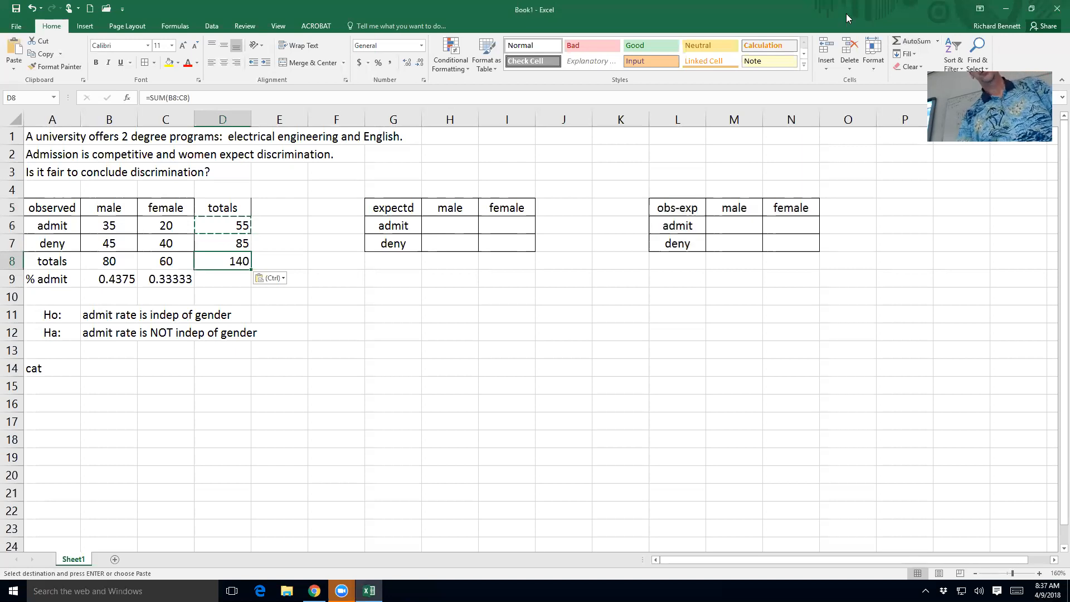
# Calculate the expected male admit count in H6 with the formula =D6*B8/D8.
pyautogui.click(456, 234)
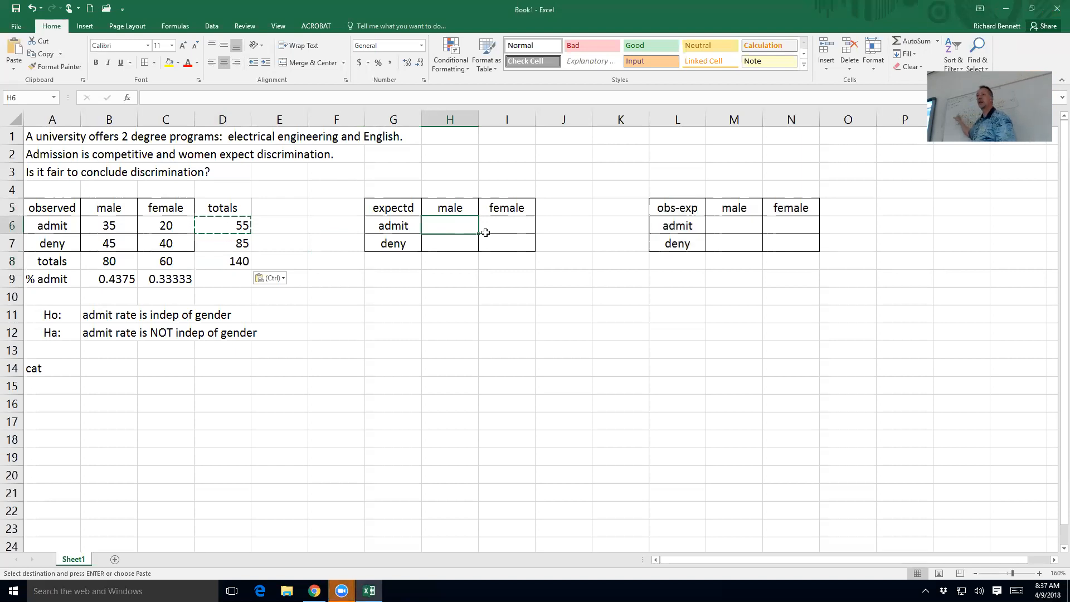
pyautogui.write('=')
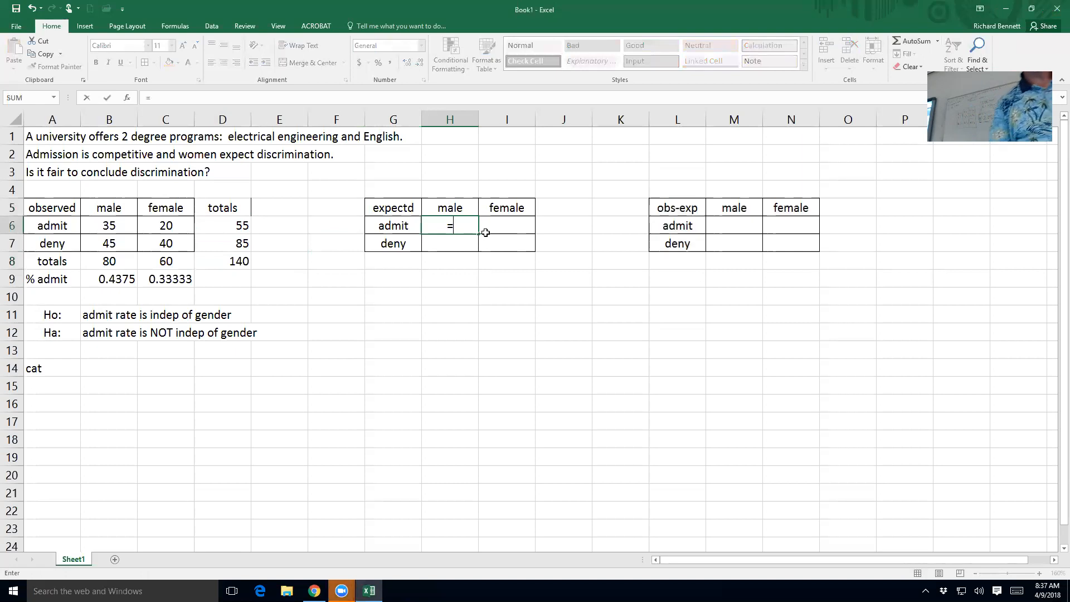
pyautogui.click(221, 225)
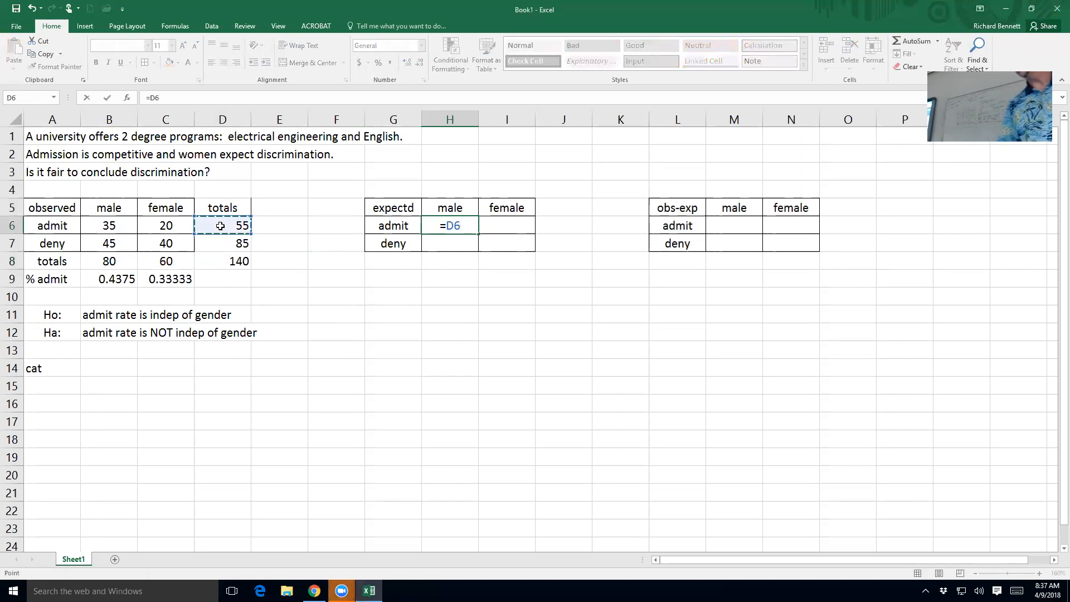
pyautogui.write('*')
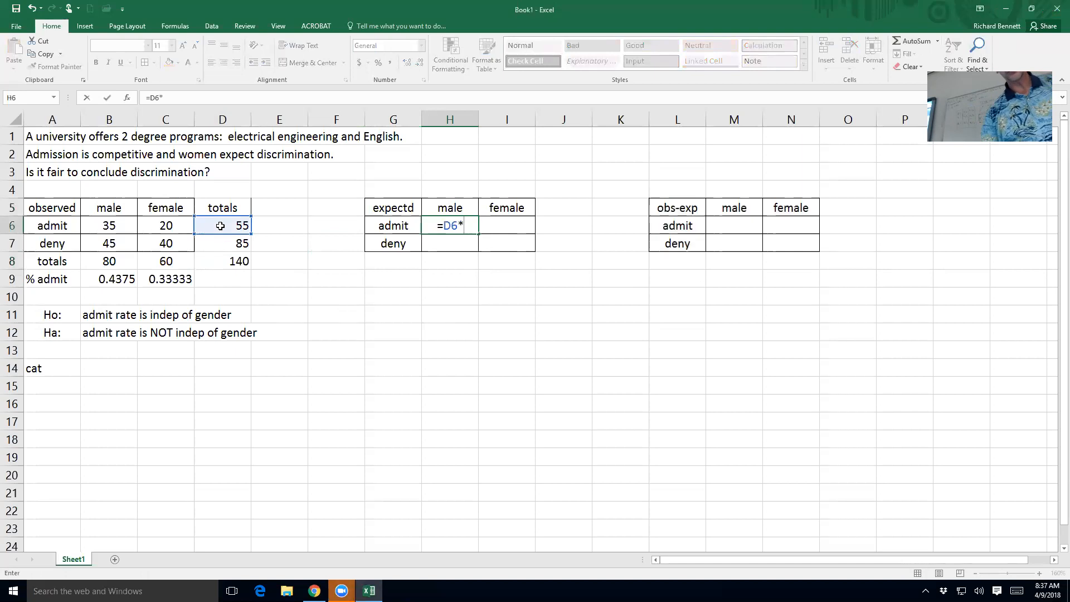
pyautogui.click(122, 268)
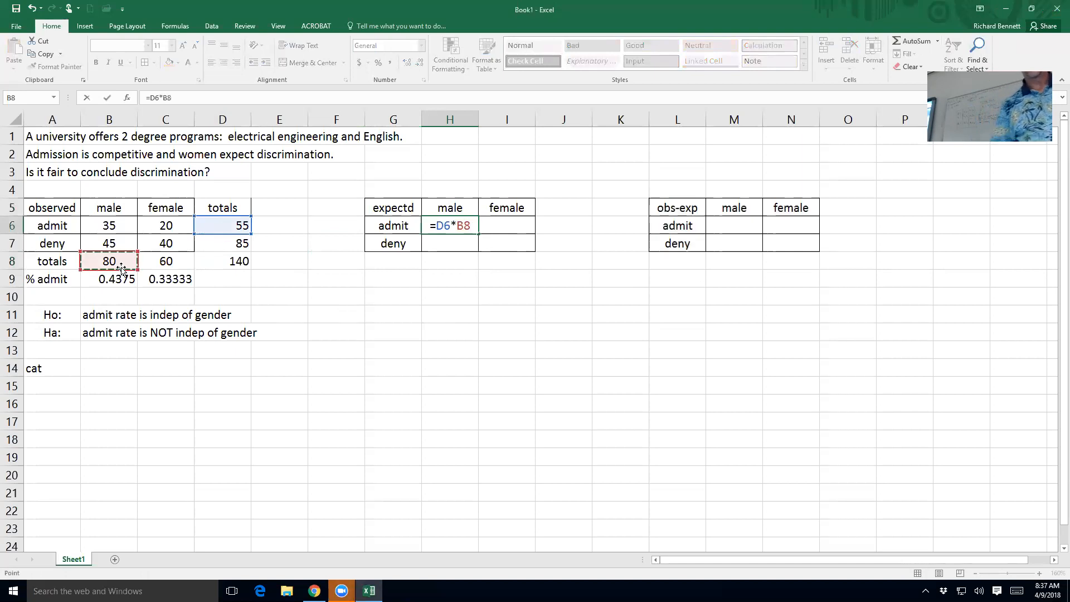
pyautogui.write('/')
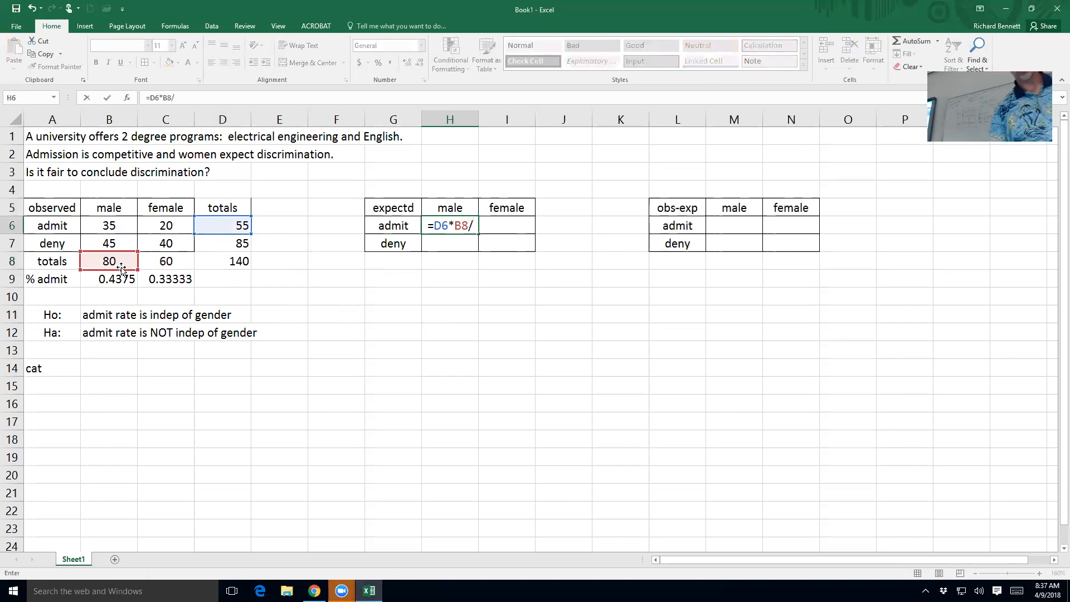
pyautogui.click(241, 262)
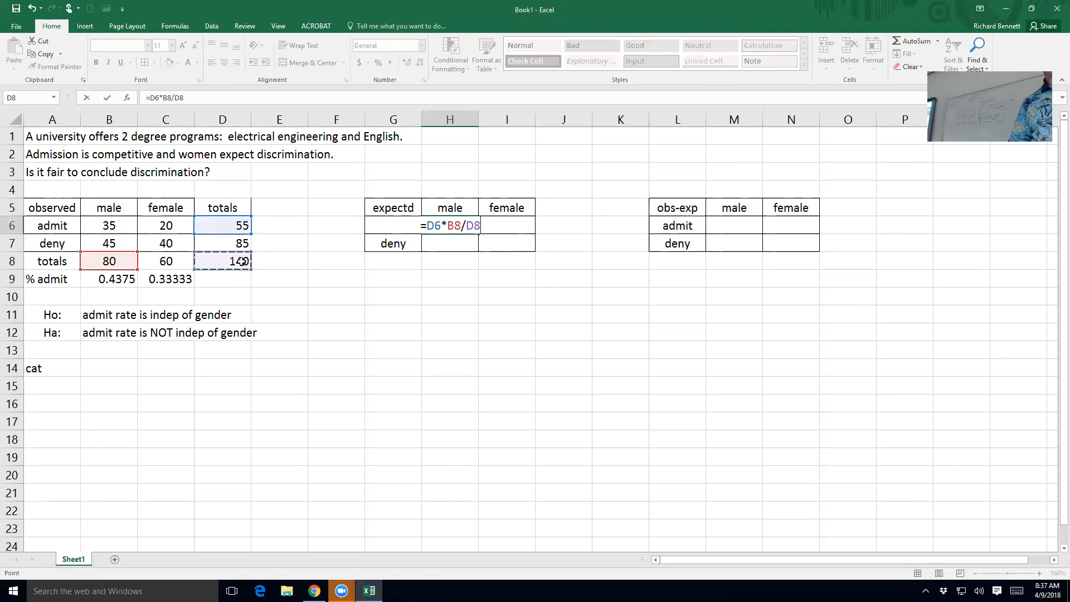
pyautogui.press('Return')
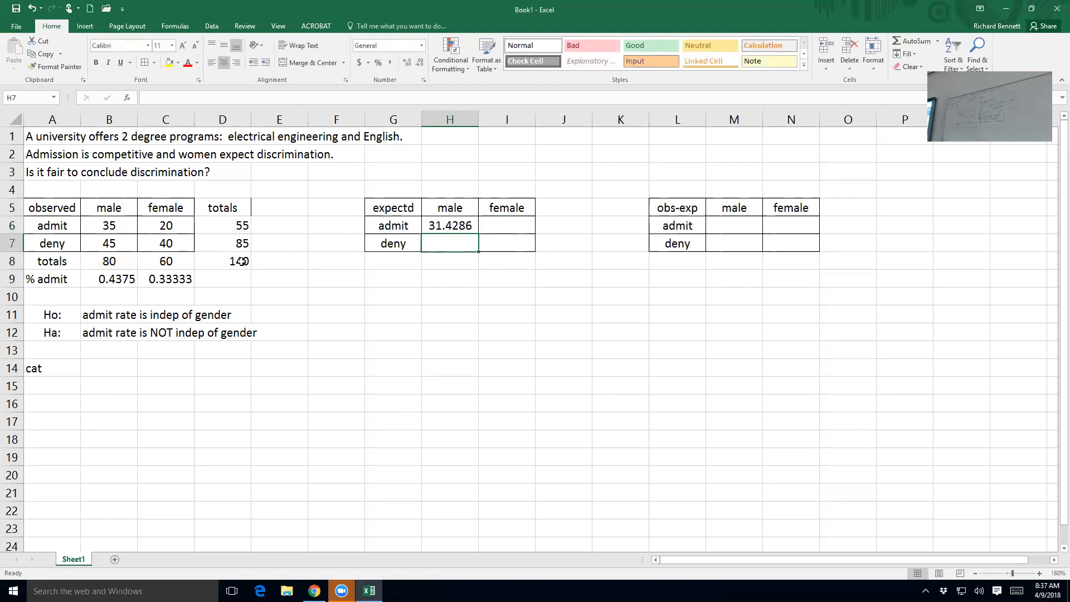
# Calculate the expected male deny count in H7 with the formula =D7*B8/D8.
pyautogui.click(109, 226)
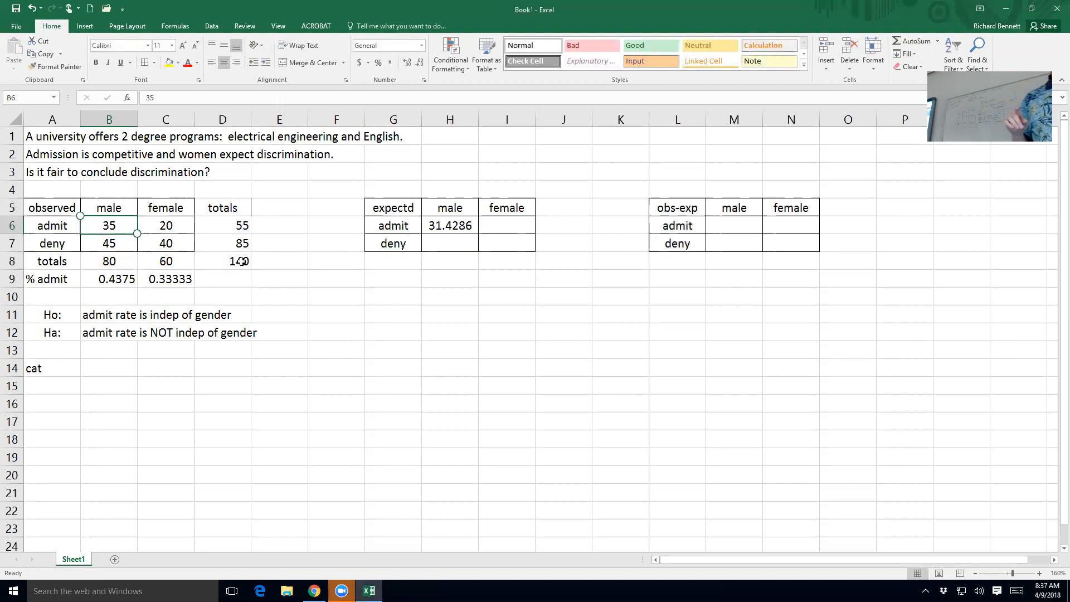
pyautogui.click(462, 247)
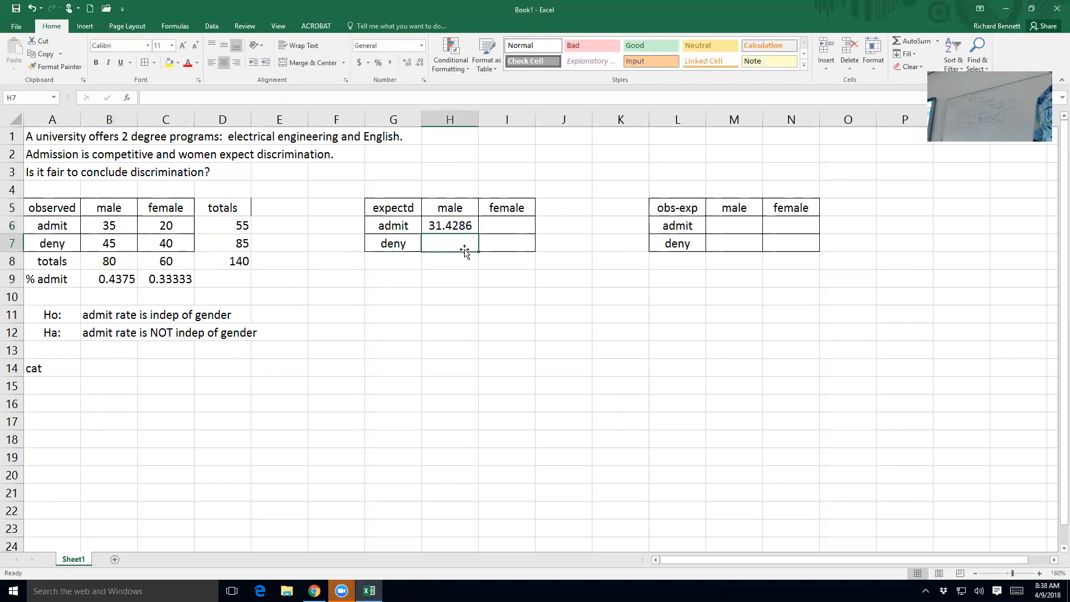
pyautogui.write('=')
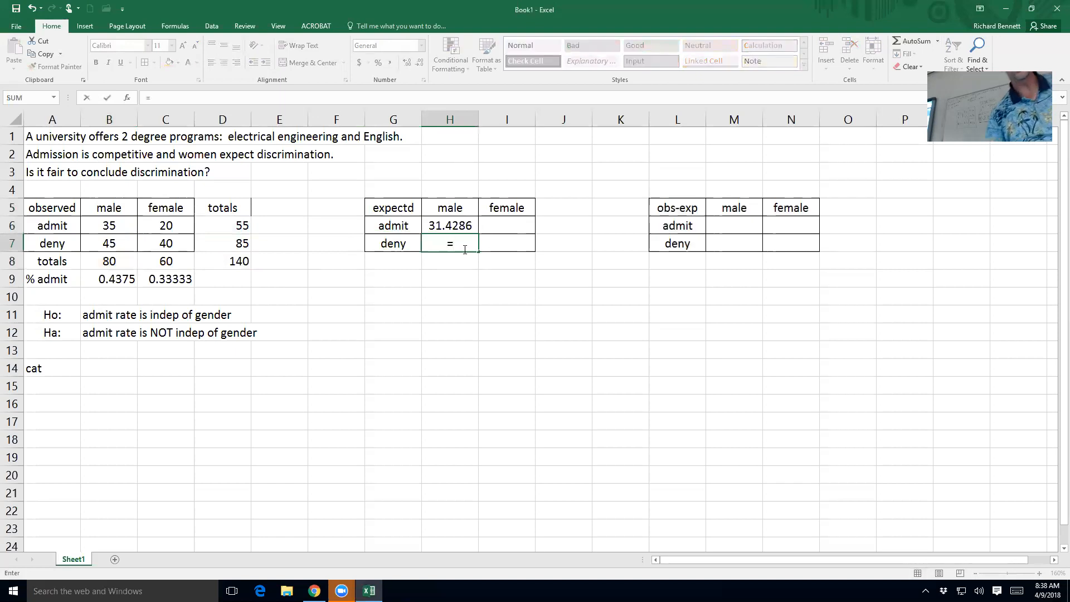
pyautogui.click(228, 248)
pyautogui.write('*')
pyautogui.click(112, 262)
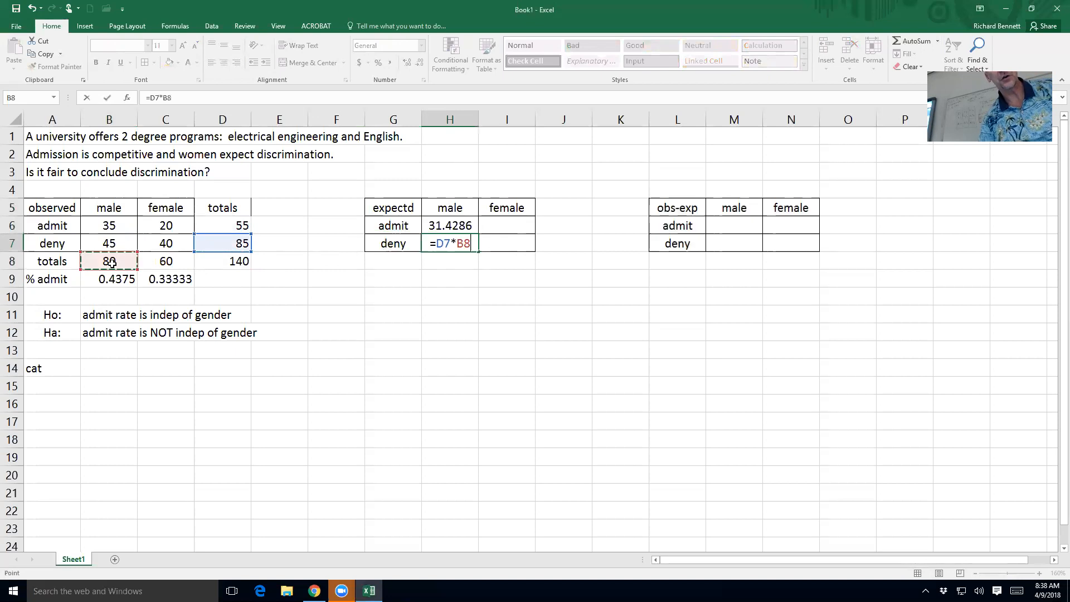
pyautogui.write('/')
pyautogui.click(236, 260)
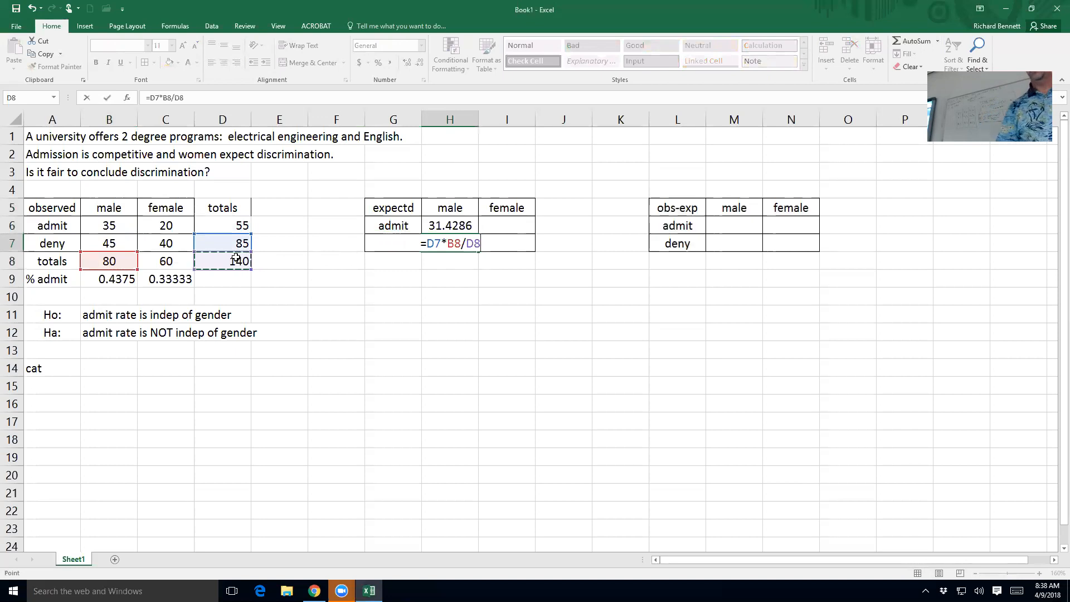
pyautogui.press('Return')
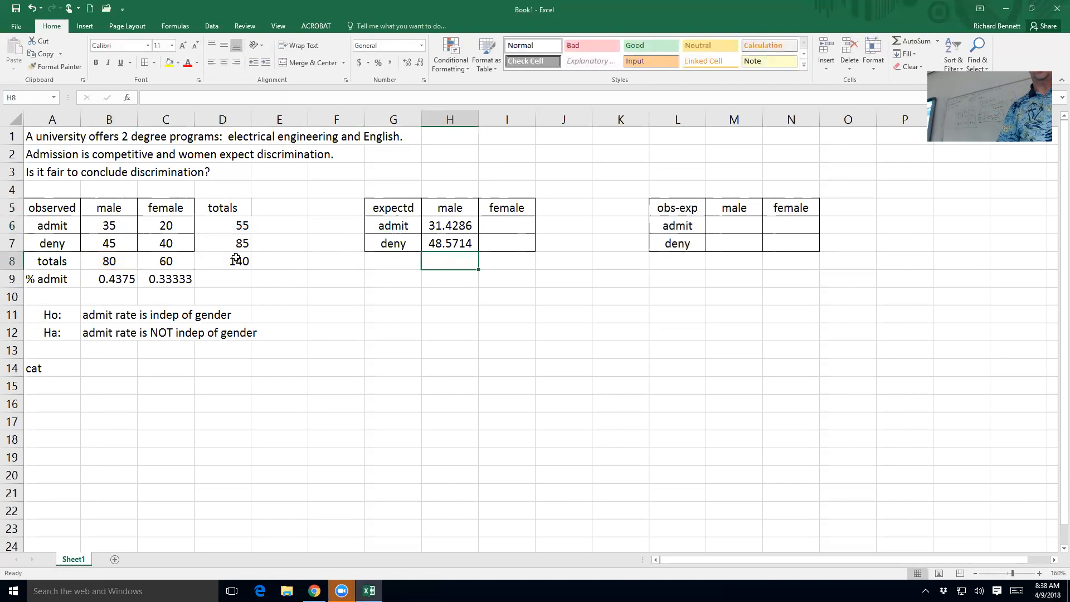
# Calculate the expected female admit count in I6 with the formula =D6*C8/D8.
pyautogui.press('Up')
pyautogui.press('Up')
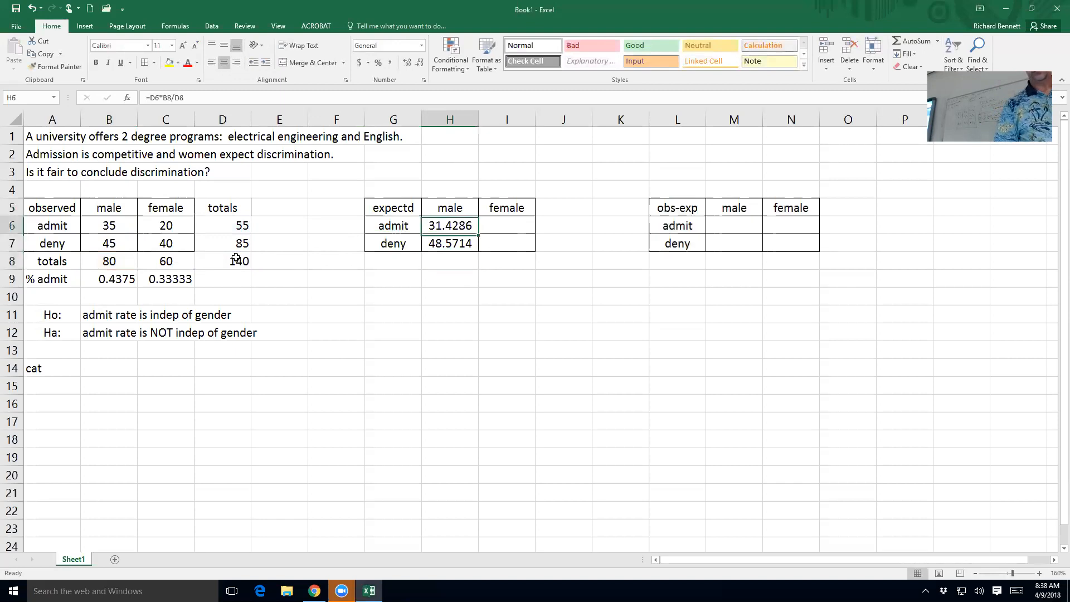
pyautogui.press('Right')
pyautogui.write('=')
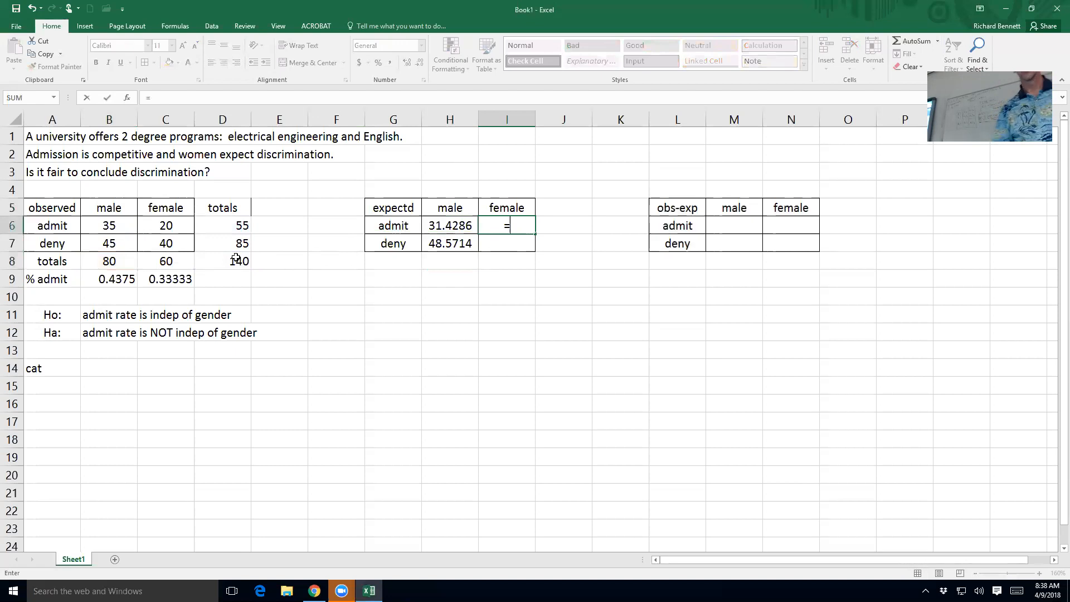
pyautogui.click(240, 225)
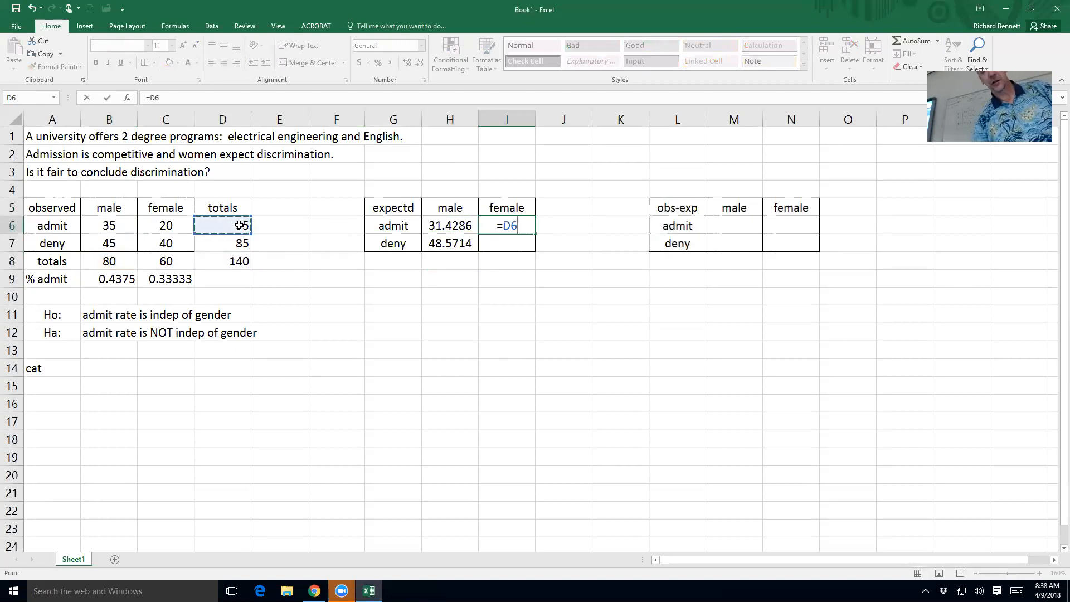
pyautogui.write('*')
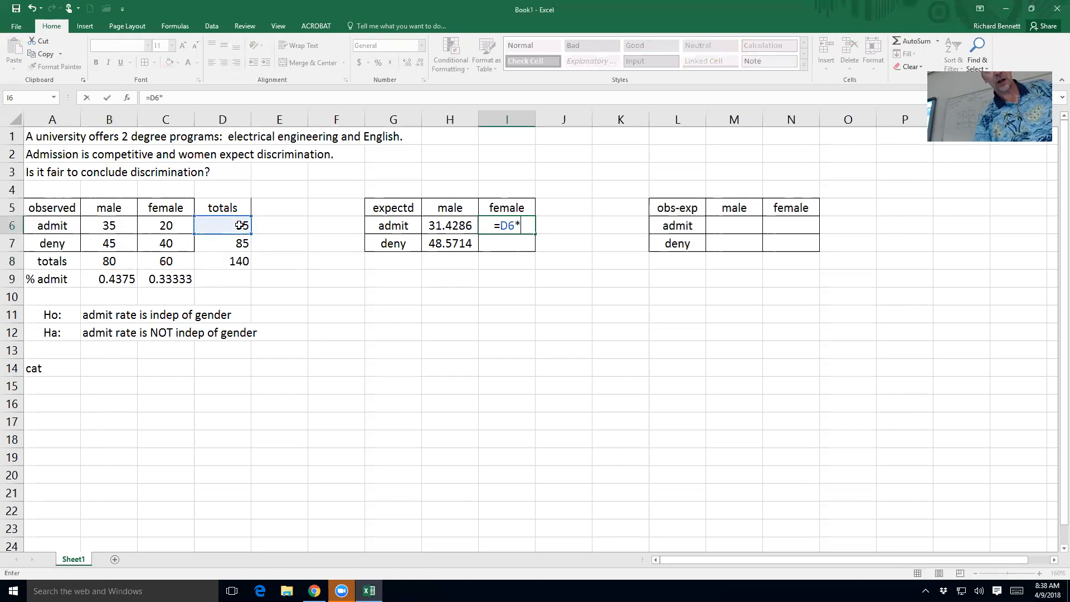
pyautogui.click(166, 262)
pyautogui.write('/')
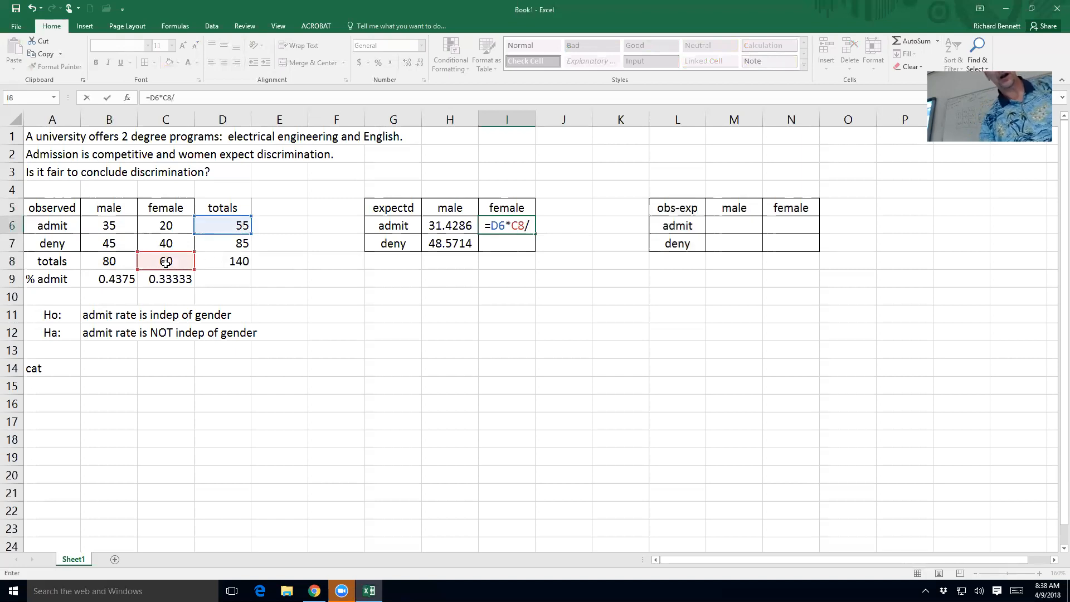
pyautogui.click(213, 260)
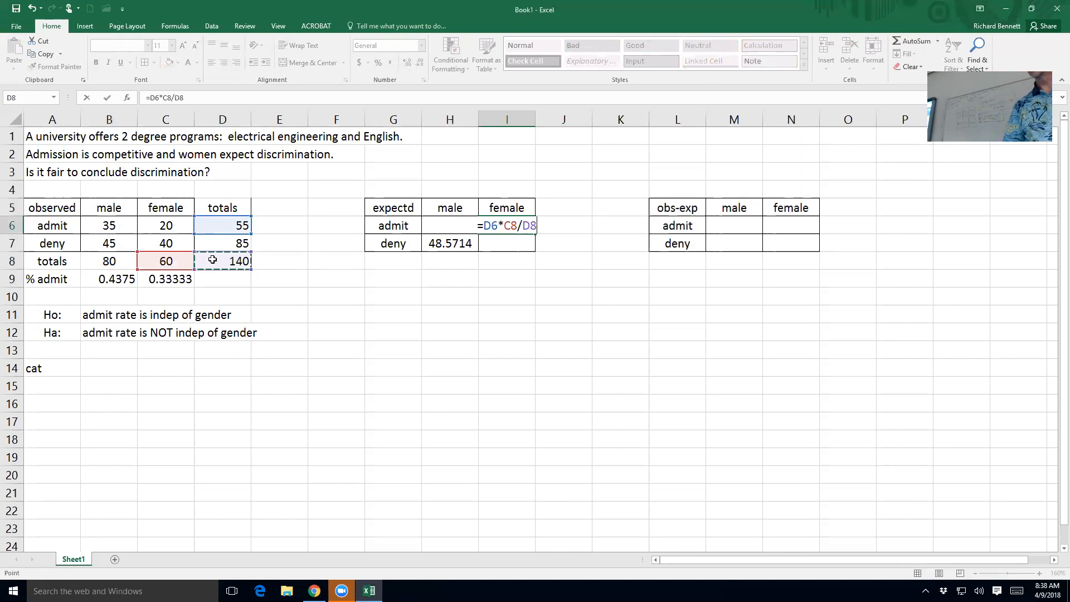
pyautogui.press('Return')
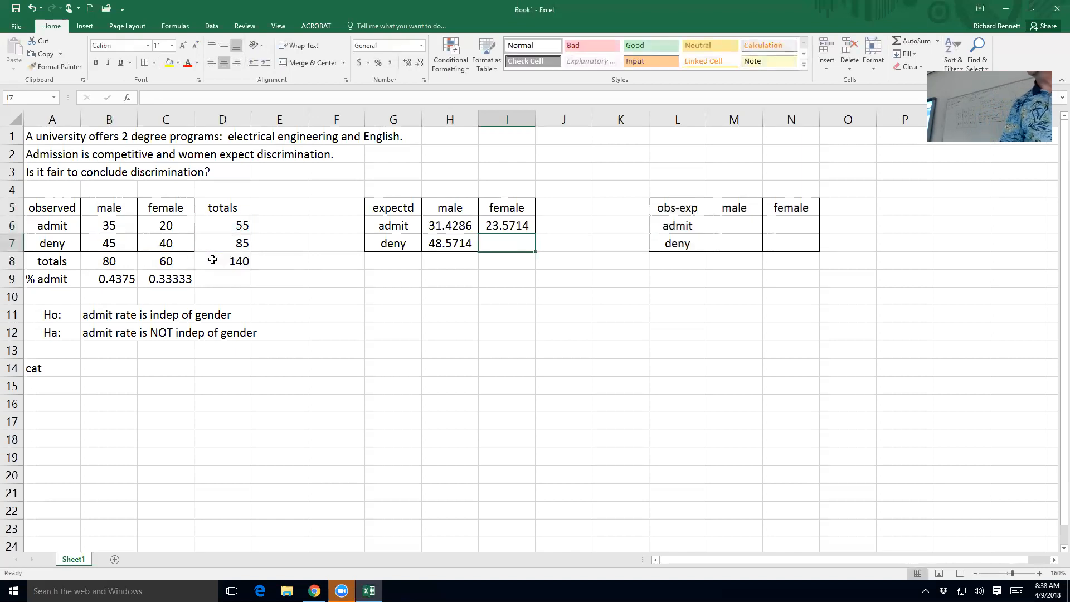
# Calculate the expected female deny count in I7 with the formula =D7*C8/D8.
pyautogui.write('=')
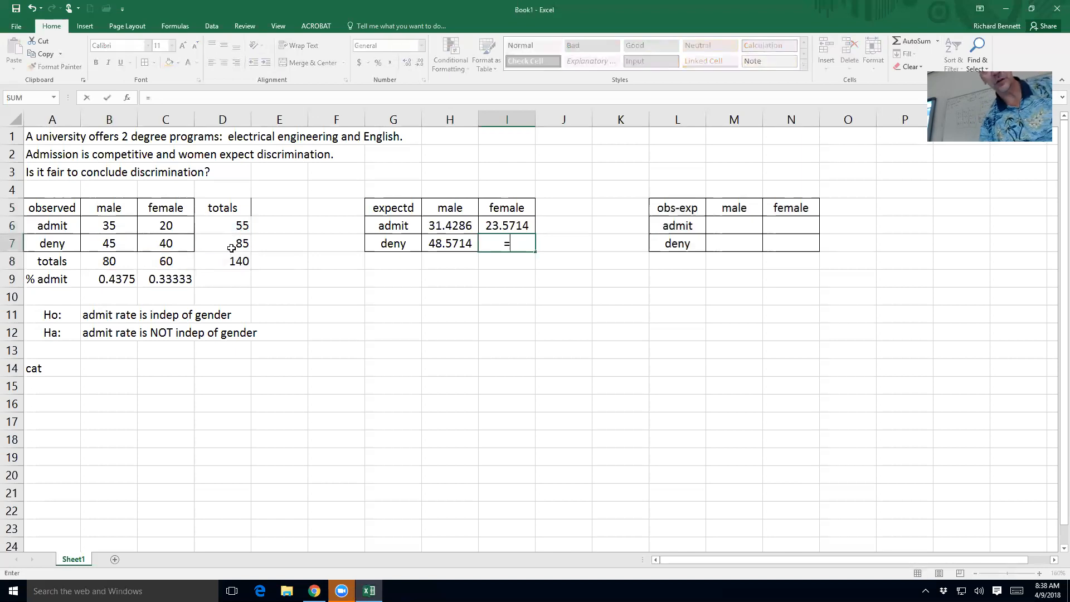
pyautogui.click(231, 244)
pyautogui.write('*')
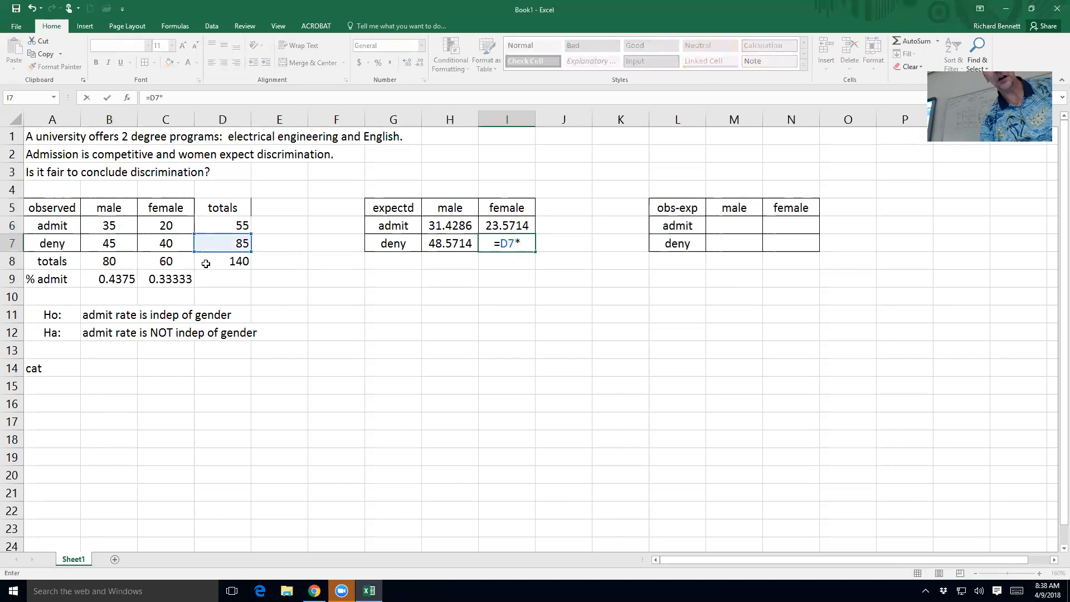
pyautogui.click(185, 263)
pyautogui.write('/')
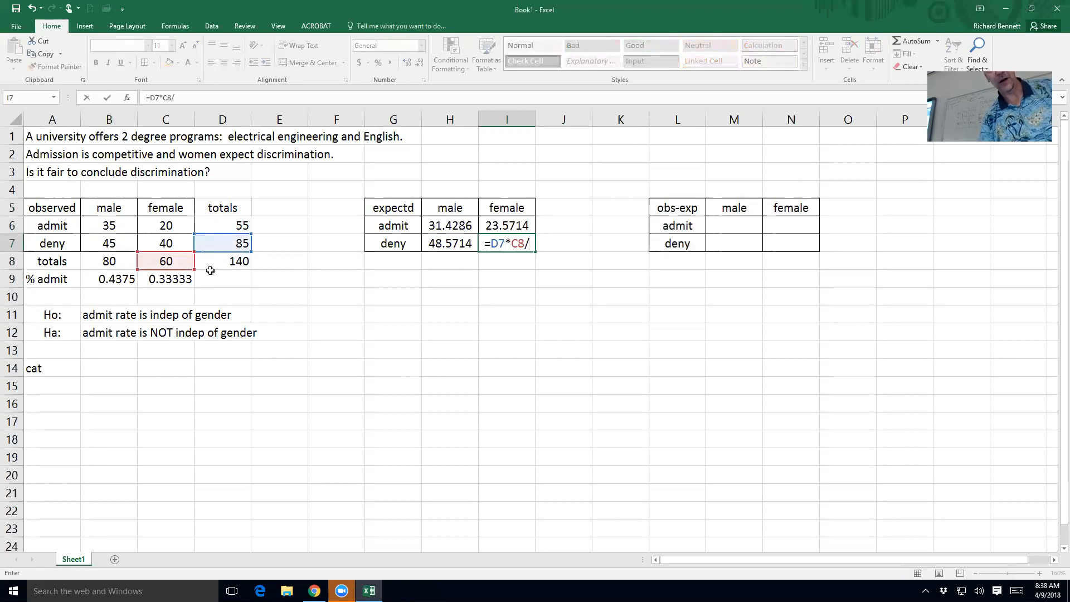
pyautogui.click(232, 262)
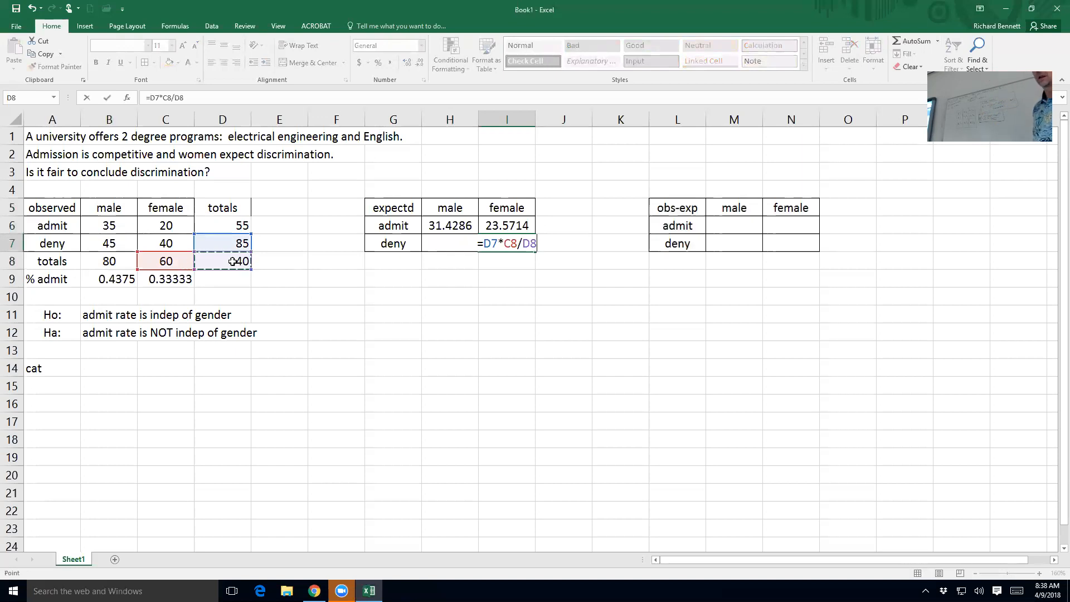
pyautogui.press('Return')
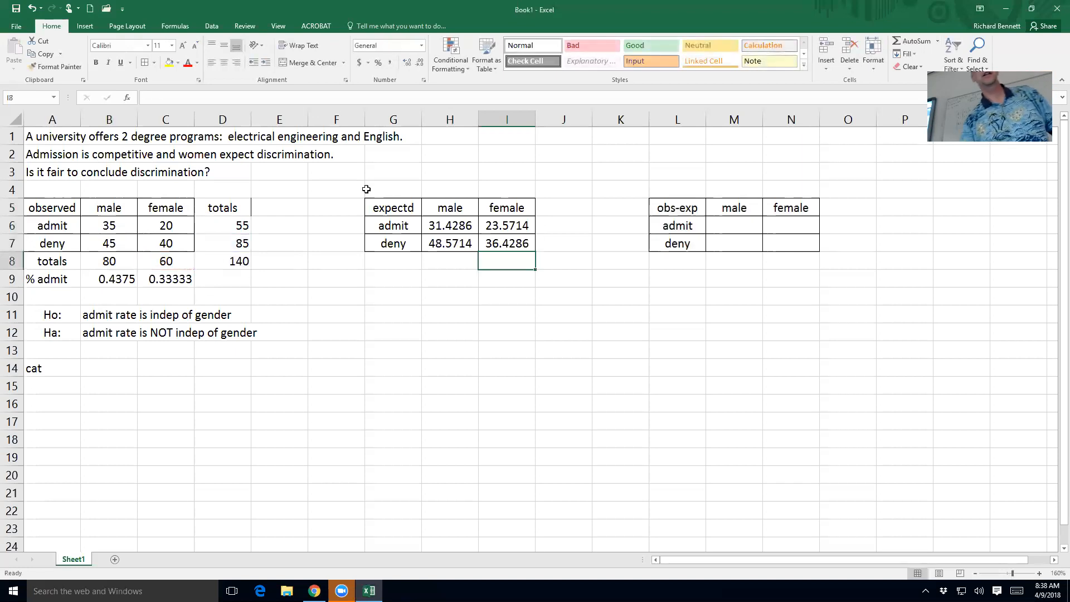
# Compute the male admit chi-square term in M6 of the obs-exp table with =(B6-H6)^2/H6.
pyautogui.click(492, 224)
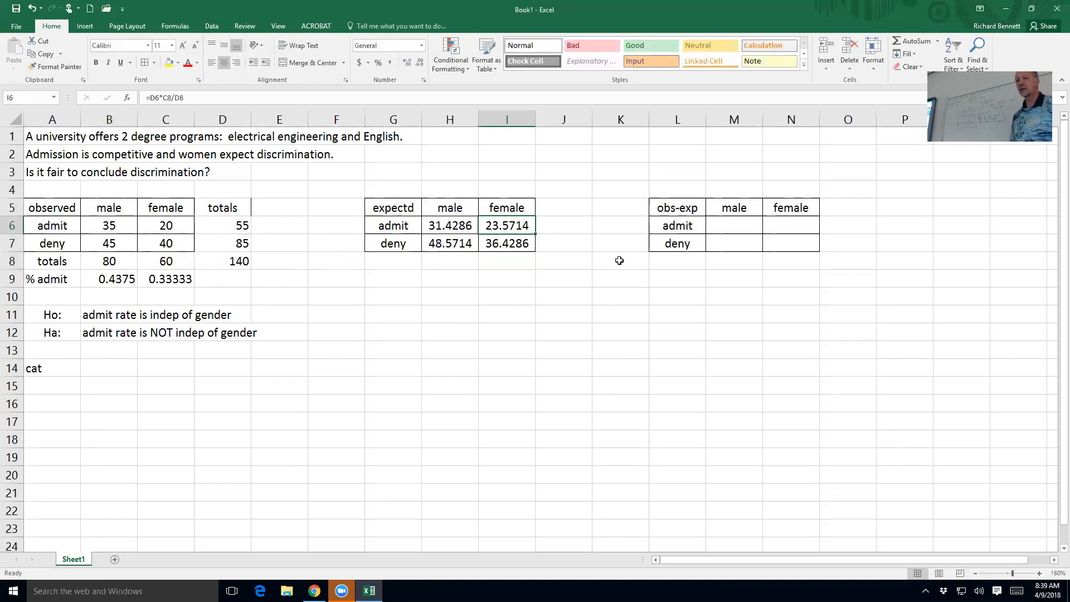
pyautogui.click(725, 222)
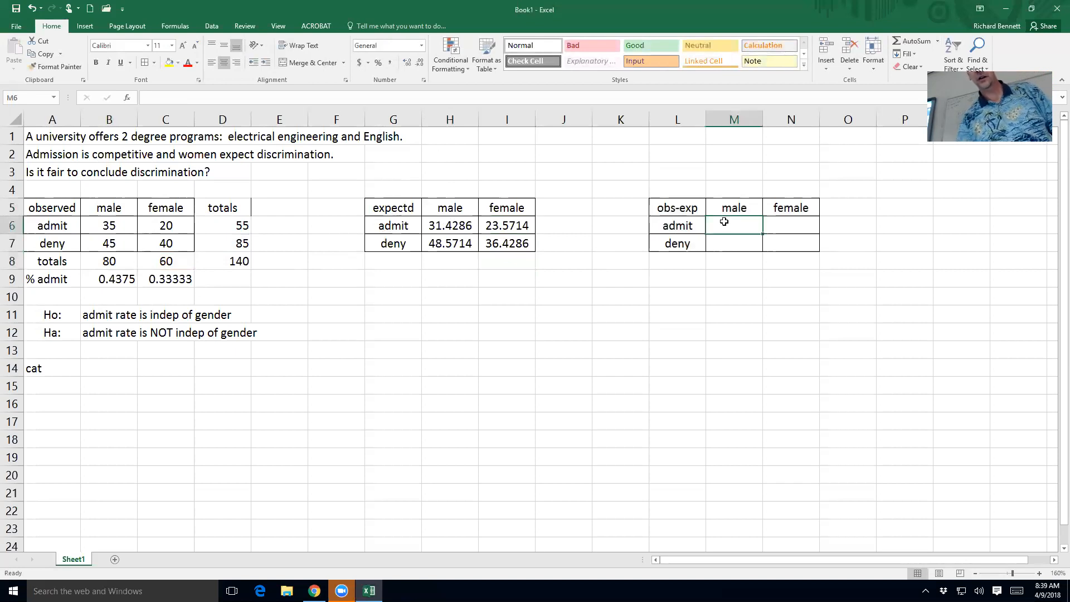
pyautogui.write('=(')
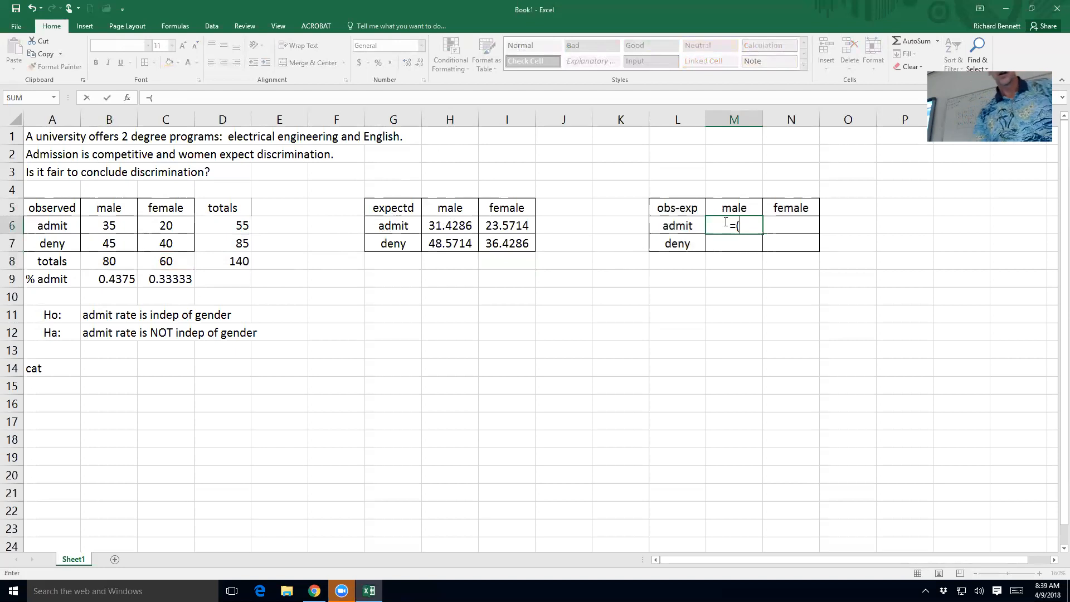
pyautogui.click(119, 226)
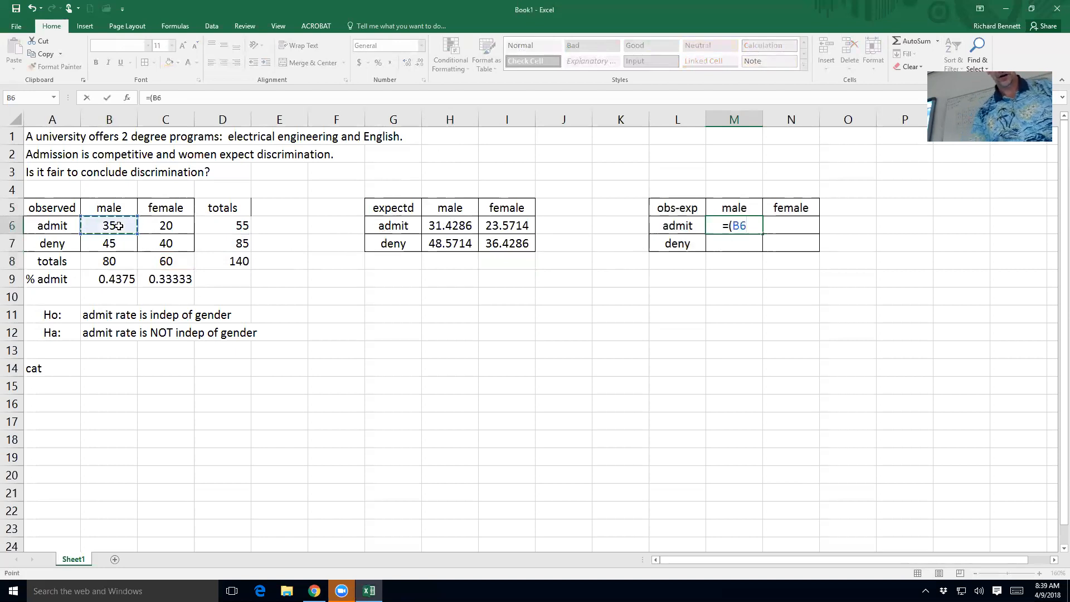
pyautogui.write('-')
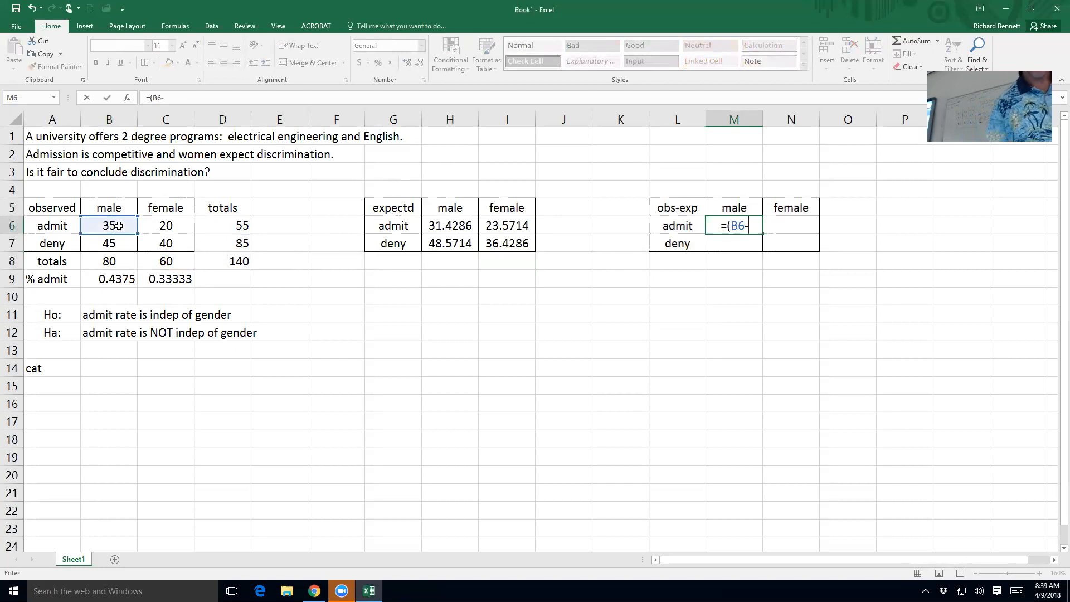
pyautogui.click(437, 223)
pyautogui.write(')^2/')
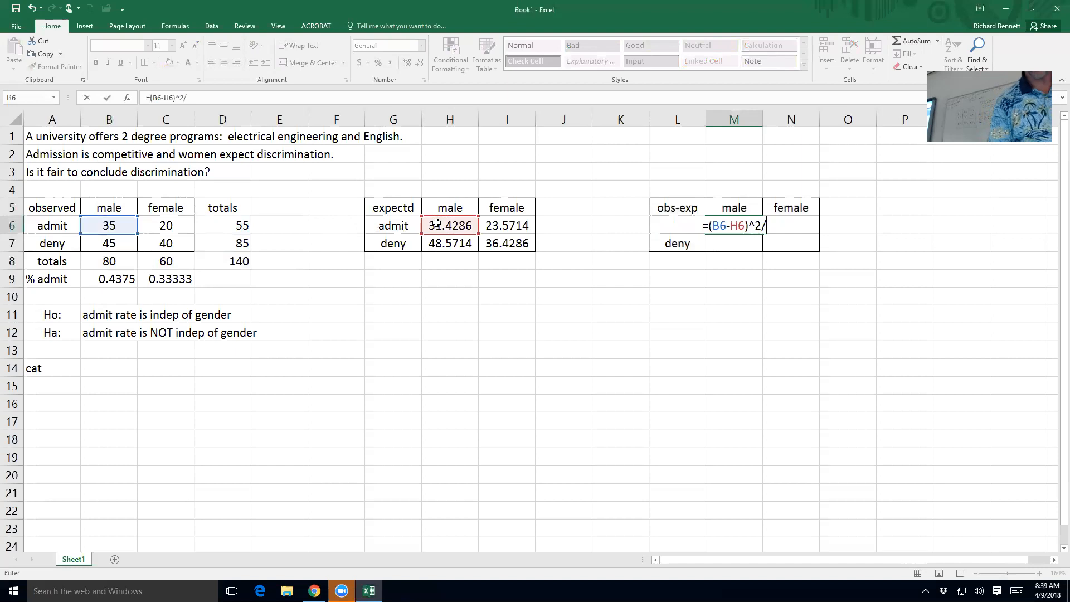
pyautogui.click(437, 224)
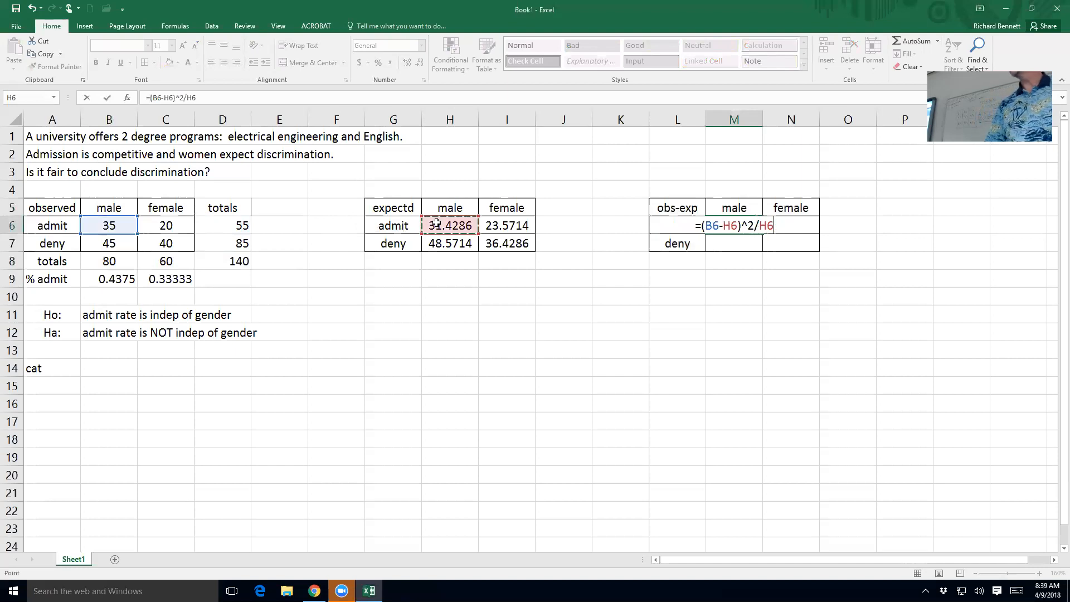
pyautogui.press('Return')
# Compute the male deny chi-square term in M7 with =(B7-H7)^2/H7.
pyautogui.write('=(')
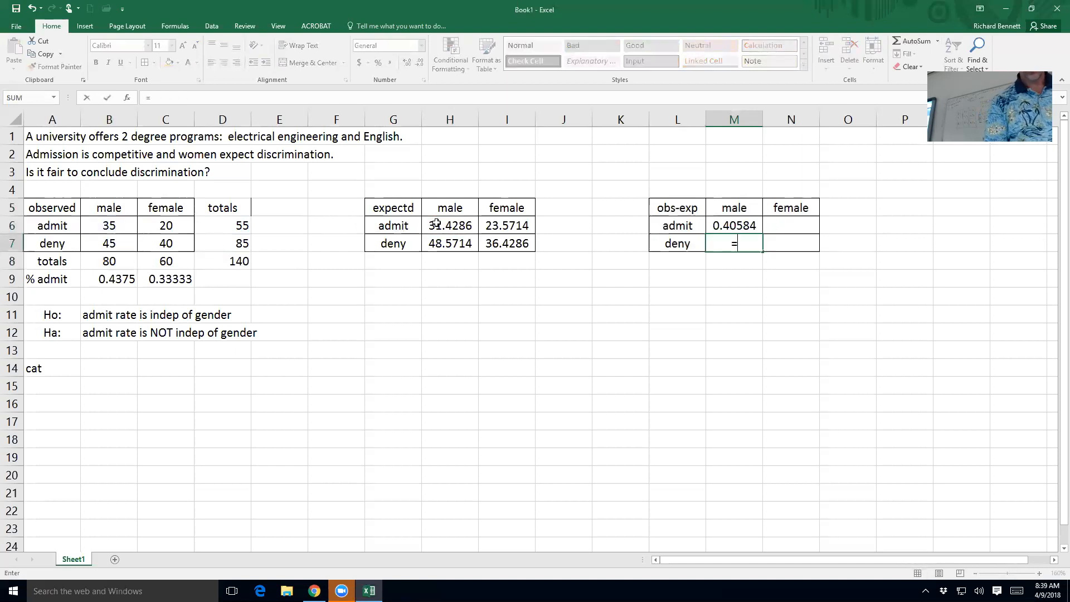
pyautogui.click(112, 245)
pyautogui.write('-')
pyautogui.click(447, 244)
pyautogui.write(')^2/')
pyautogui.click(446, 244)
pyautogui.press('Return')
# Compute the female admit chi-square term in N6 with =(C6-I6)^2/I6.
pyautogui.press('Up')
pyautogui.press('Up')
pyautogui.press('Right')
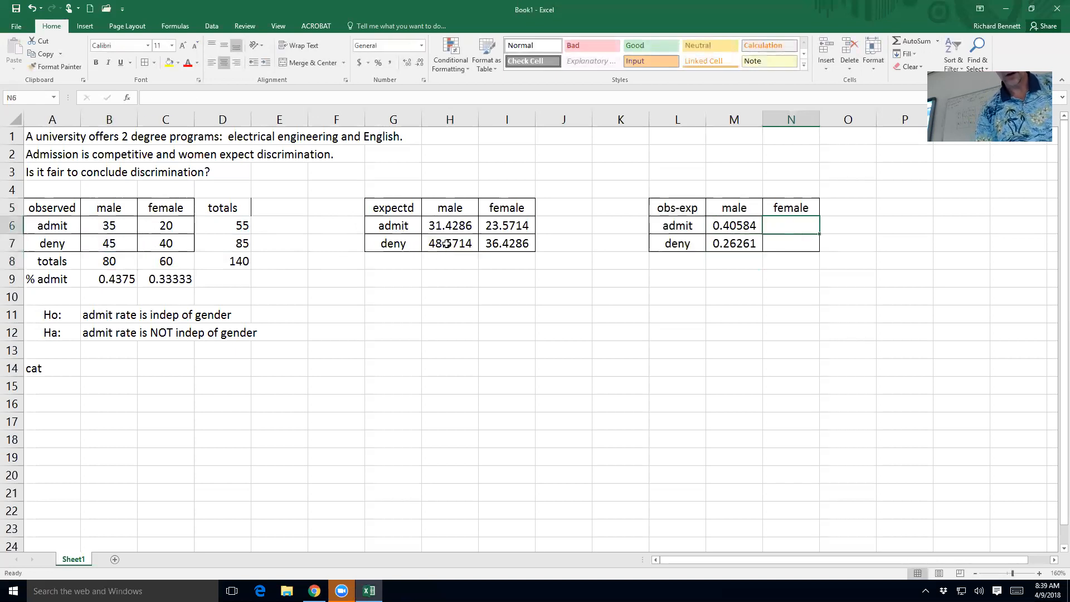
pyautogui.write('=(')
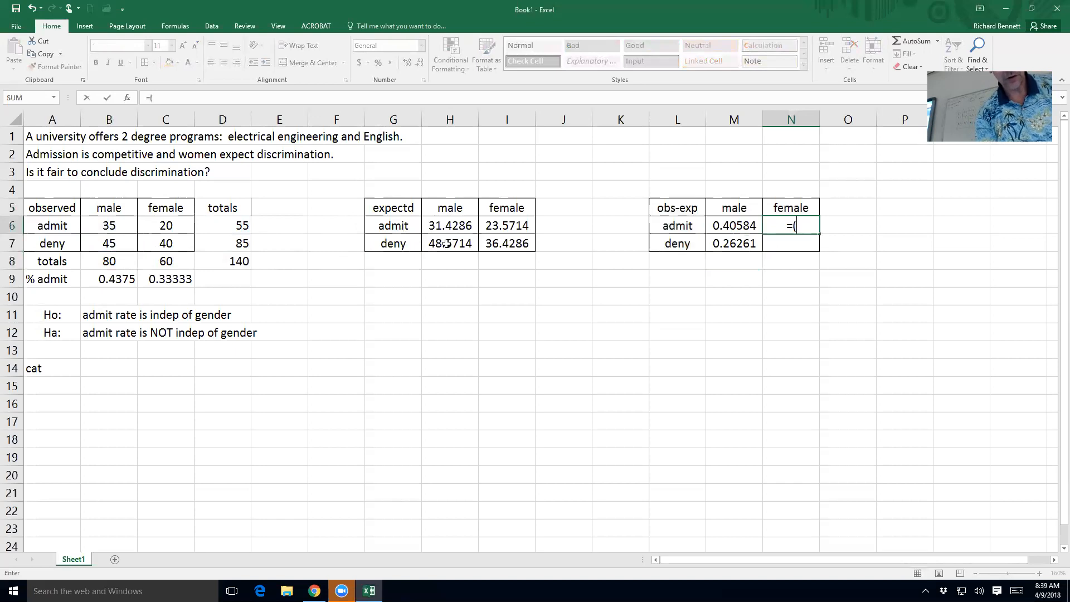
pyautogui.click(179, 230)
pyautogui.write('-')
pyautogui.click(513, 225)
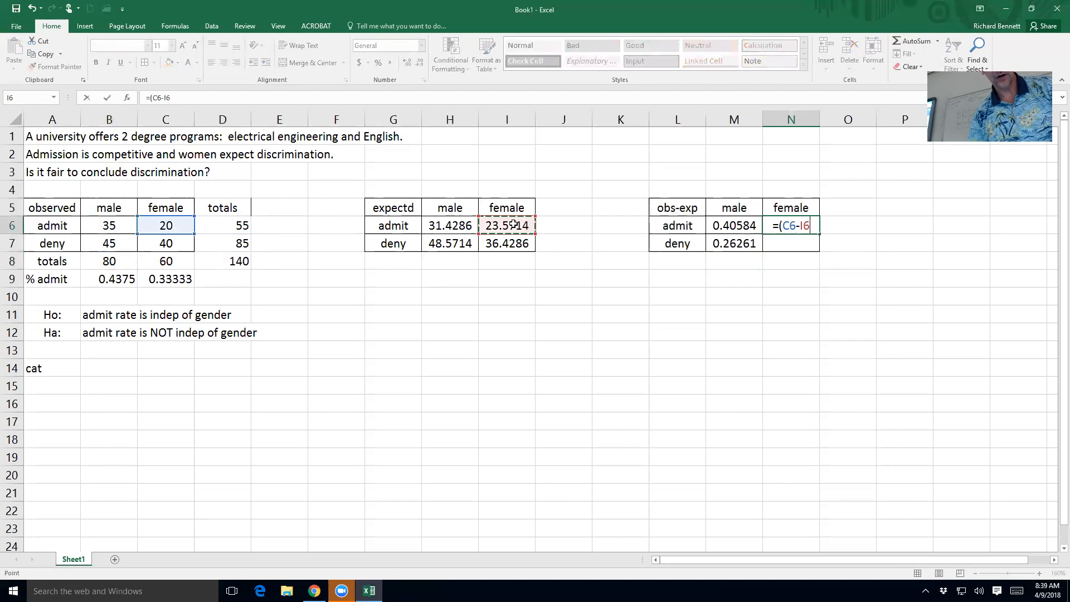
pyautogui.write(')^2/')
pyautogui.click(513, 225)
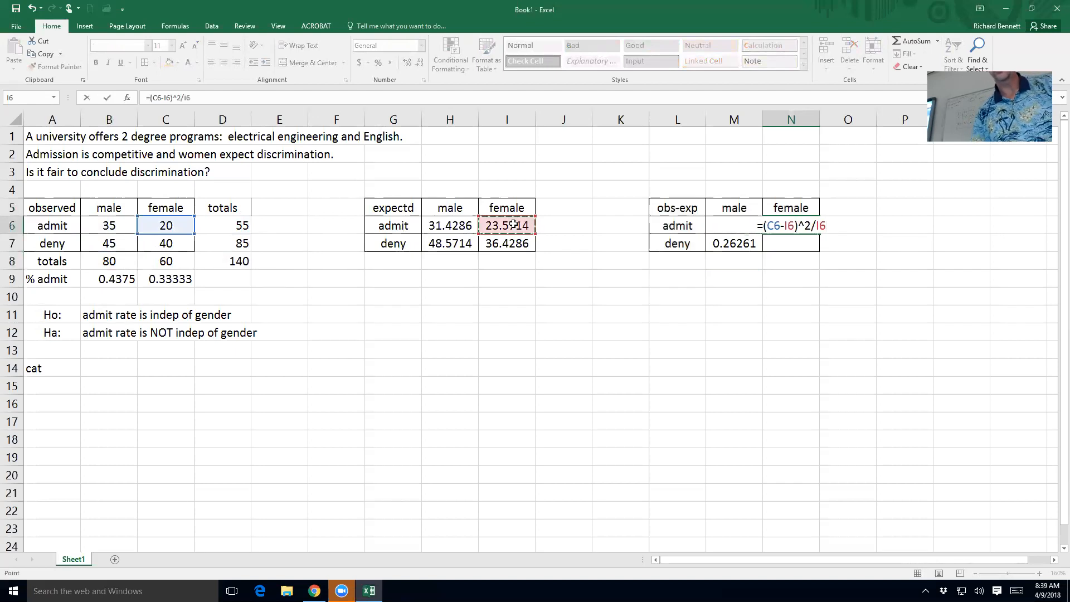
pyautogui.press('Return')
# Compute the female deny chi-square term in N7 with =(C7-I7)^2/I7.
pyautogui.write('=(')
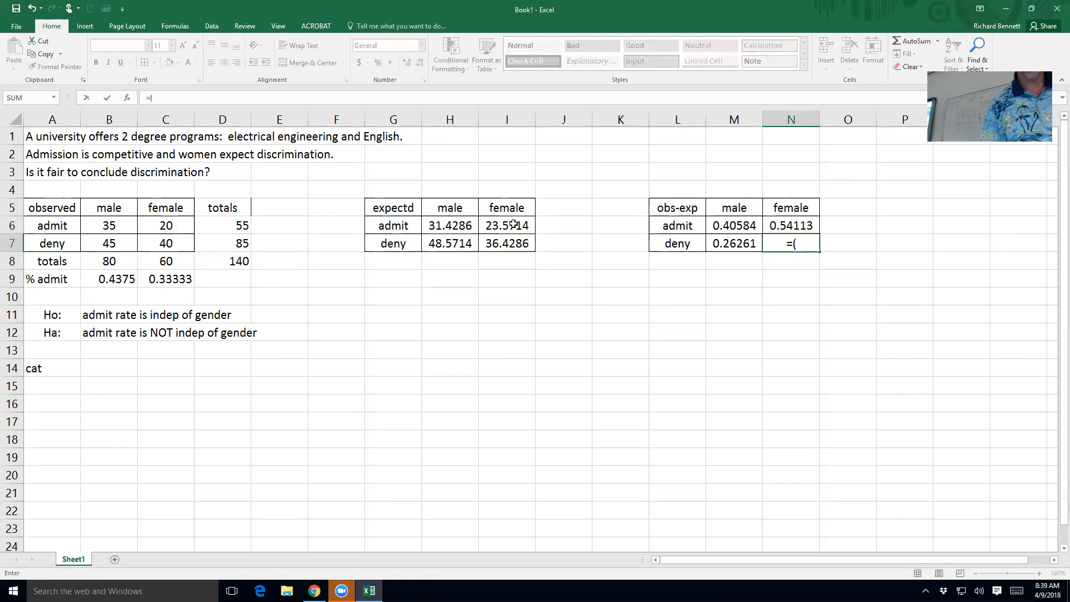
pyautogui.click(179, 244)
pyautogui.write('-')
pyautogui.click(495, 245)
pyautogui.write(')^2/')
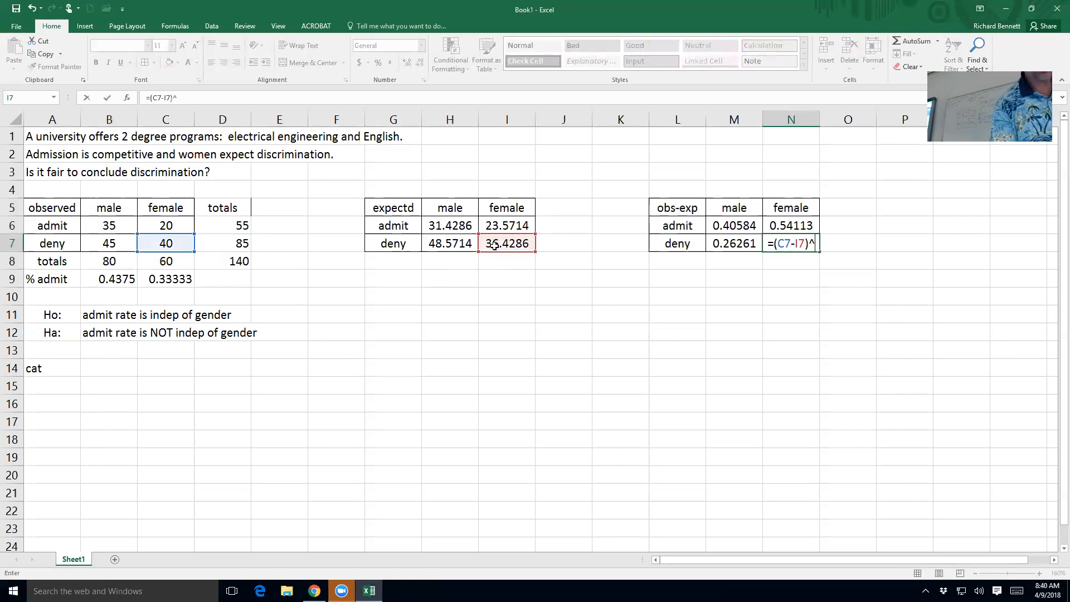
pyautogui.click(494, 246)
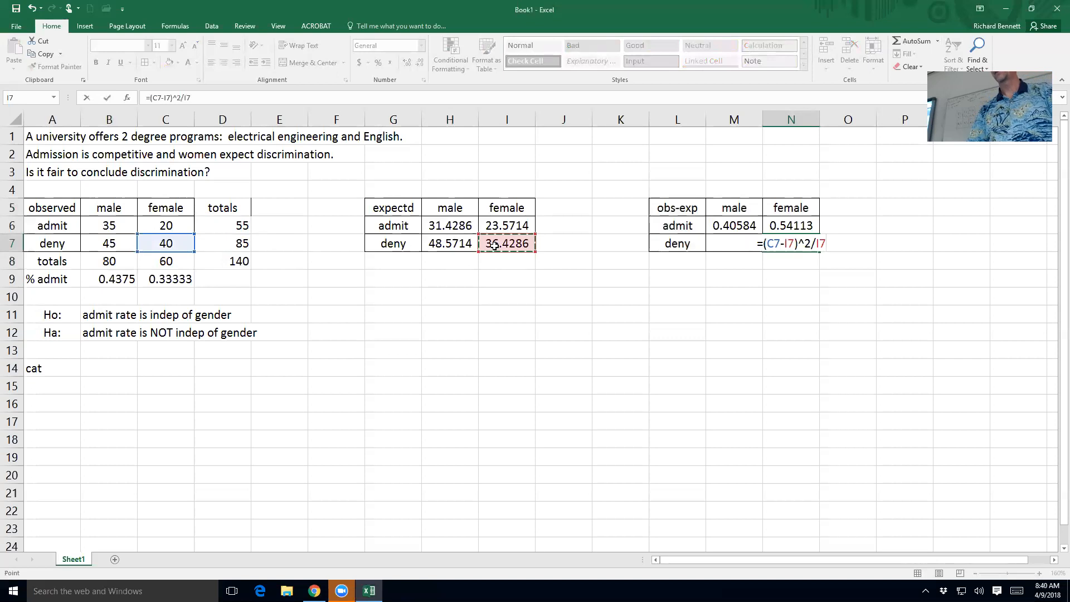
pyautogui.press('Return')
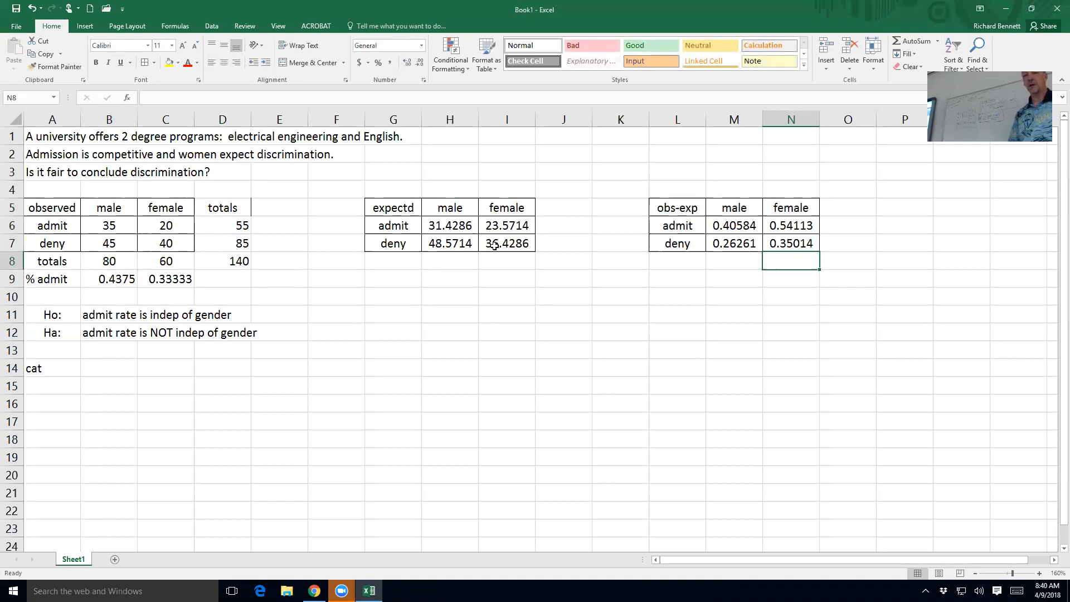
# Label N8 "sum" and total the four chi-square terms in O8 with =SUM(M6:N7).
pyautogui.write('sum')
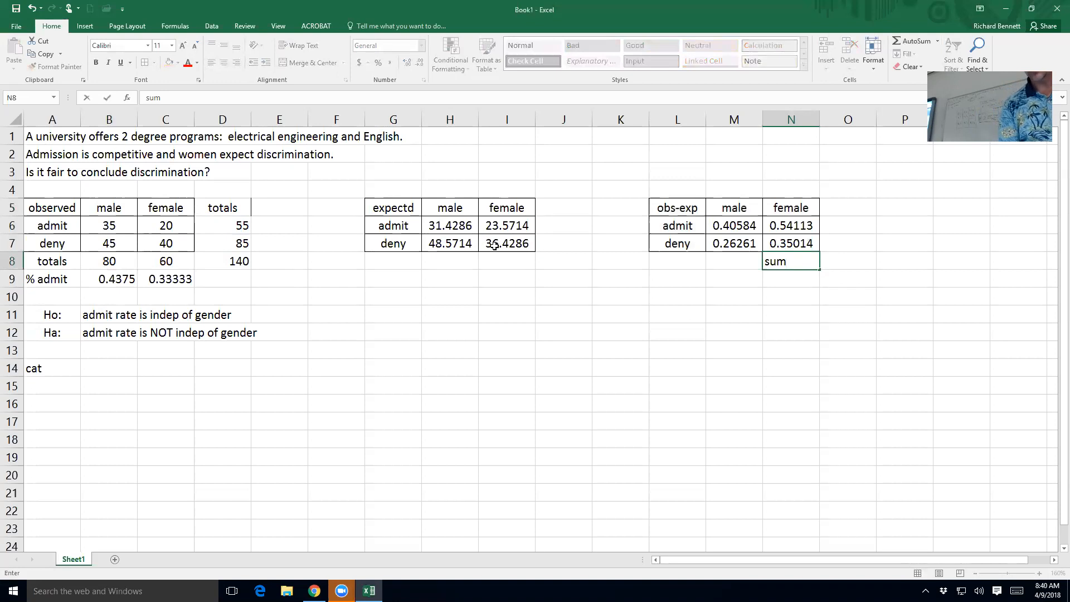
pyautogui.press('Tab')
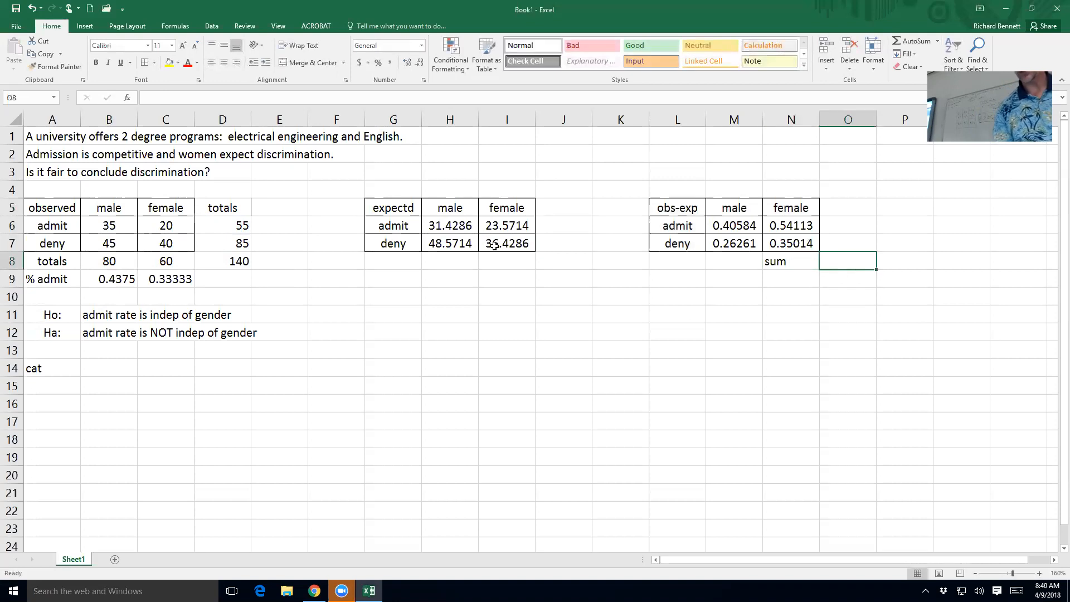
pyautogui.click(908, 38)
pyautogui.moveTo(722, 229); pyautogui.dragTo(772, 240)
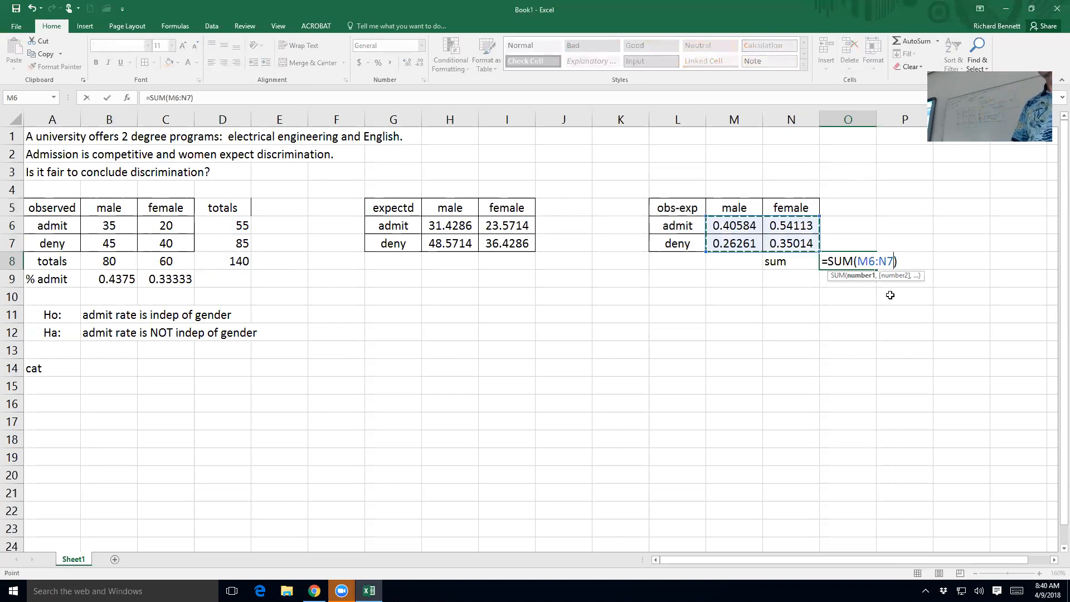
pyautogui.press('Return')
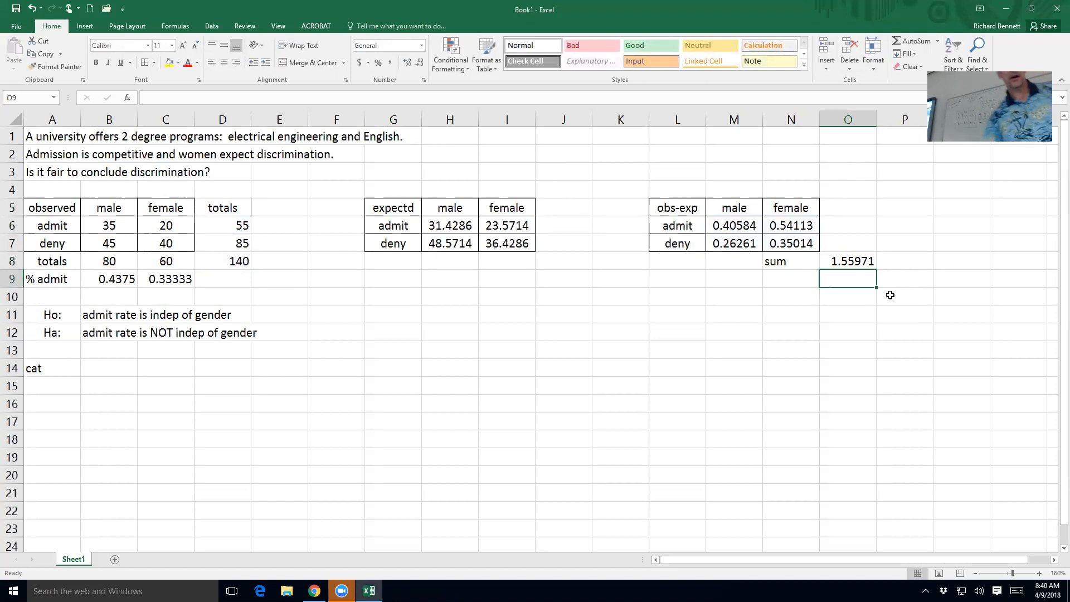
# Label G10 "df=" and enter 1 as the degrees of freedom in H10.
pyautogui.click(396, 299)
pyautogui.write('df=')
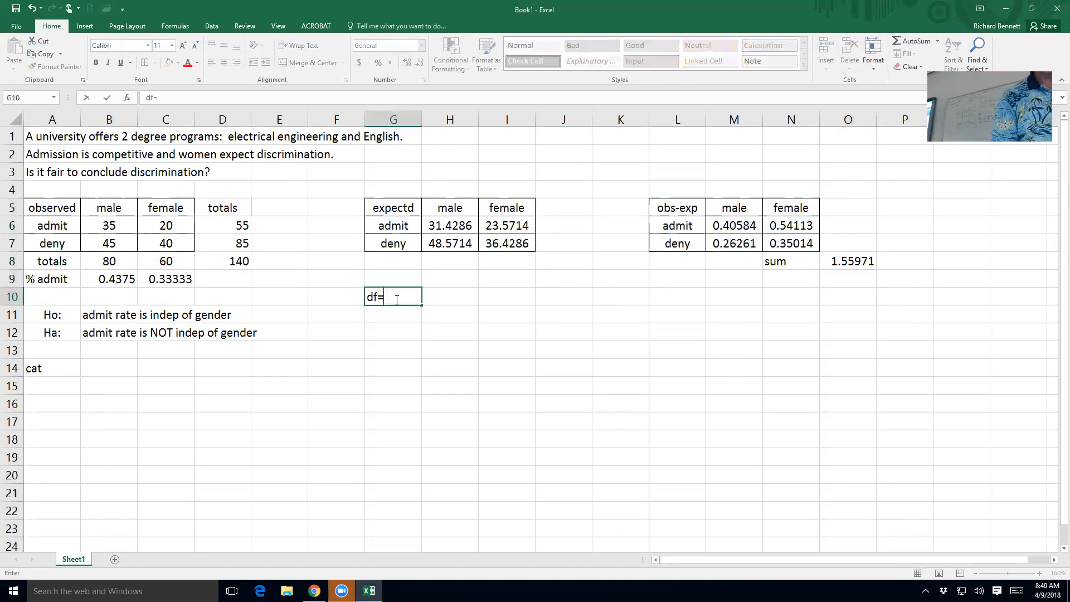
pyautogui.press('Tab')
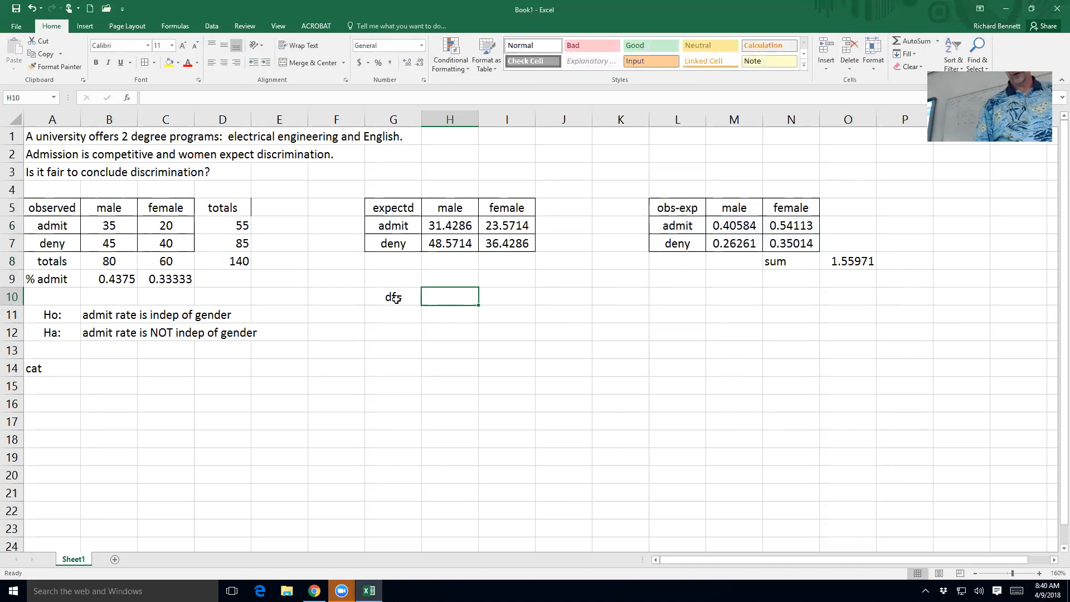
pyautogui.write('1')
pyautogui.press('Return')
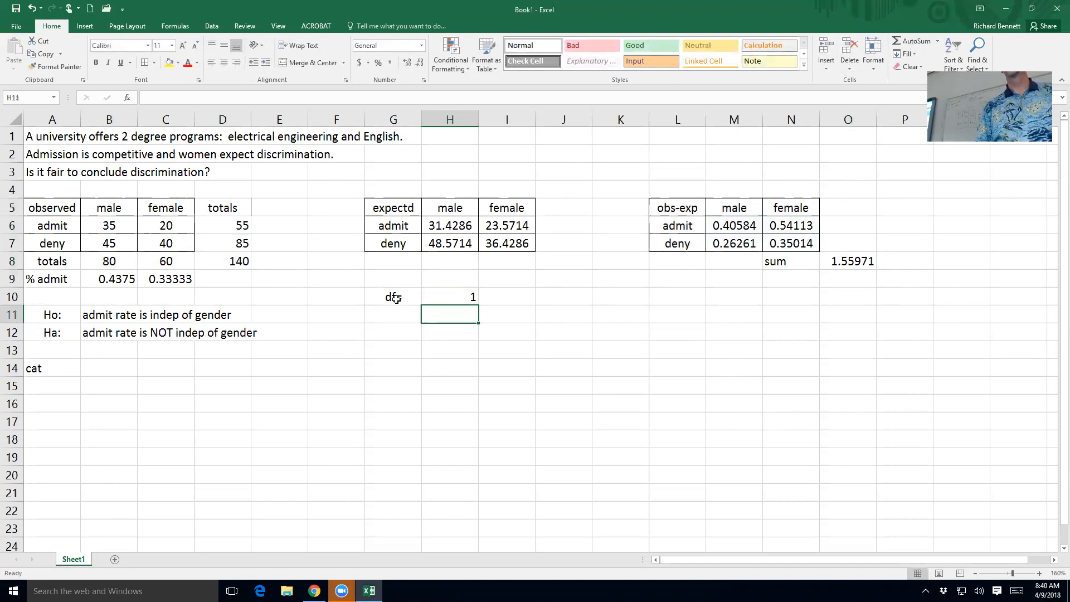
# Label G12 "pvalue" and compute the chi-square p-value in H12 with =CHISQ.DIST.RT(O8,H10).
pyautogui.click(854, 263)
pyautogui.click(398, 338)
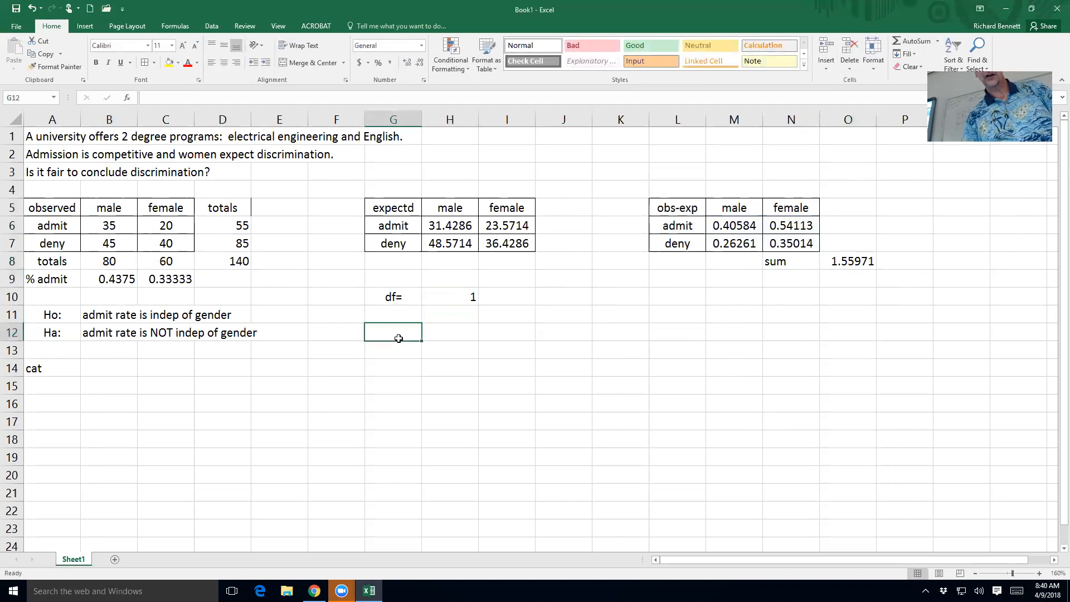
pyautogui.write('pvalue')
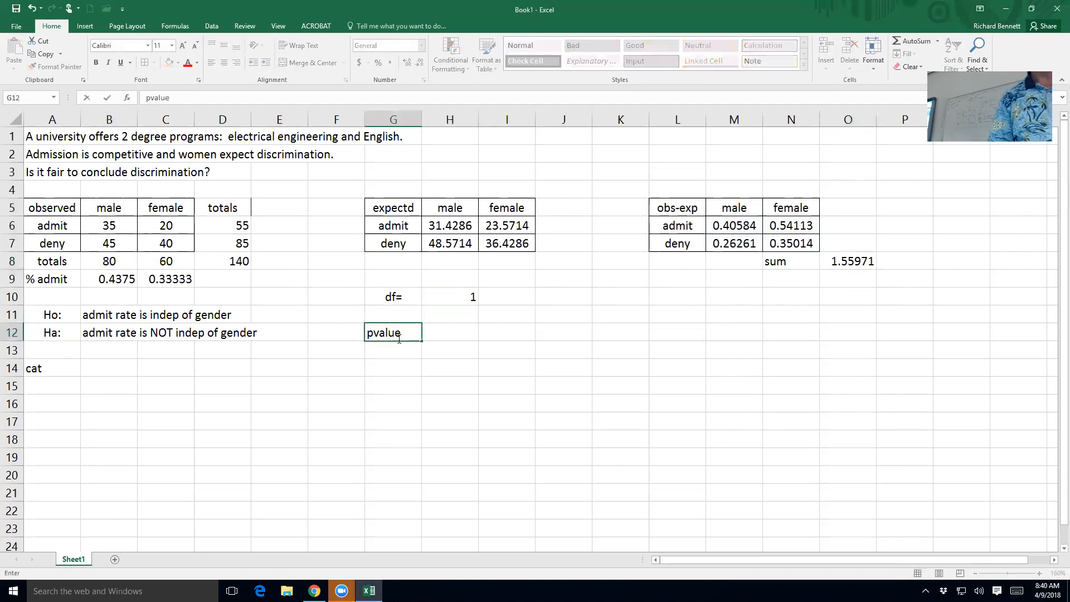
pyautogui.press('Tab')
pyautogui.write('=')
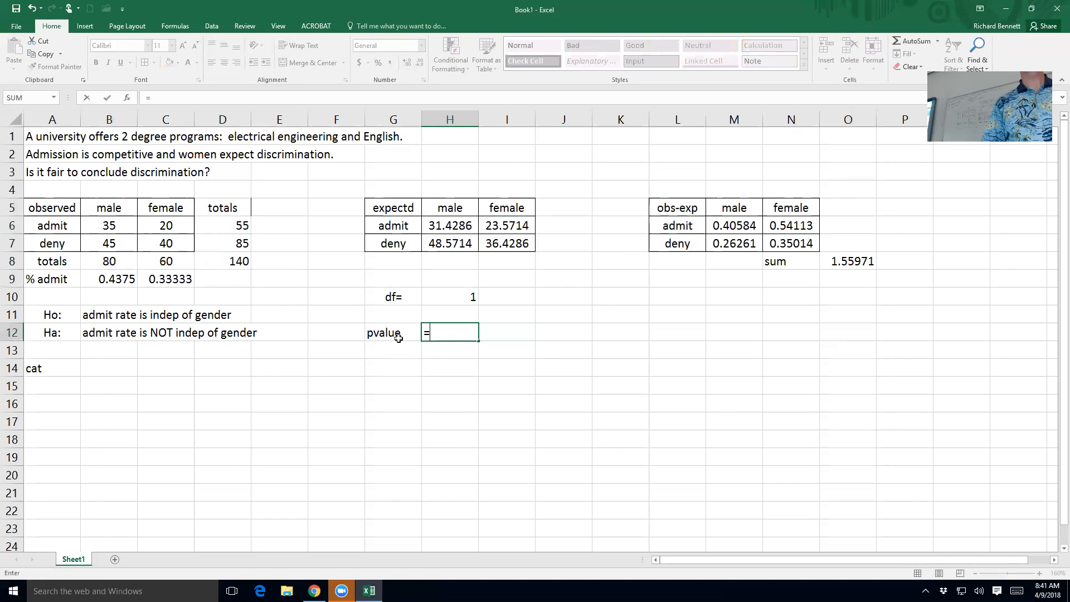
pyautogui.write('ch')
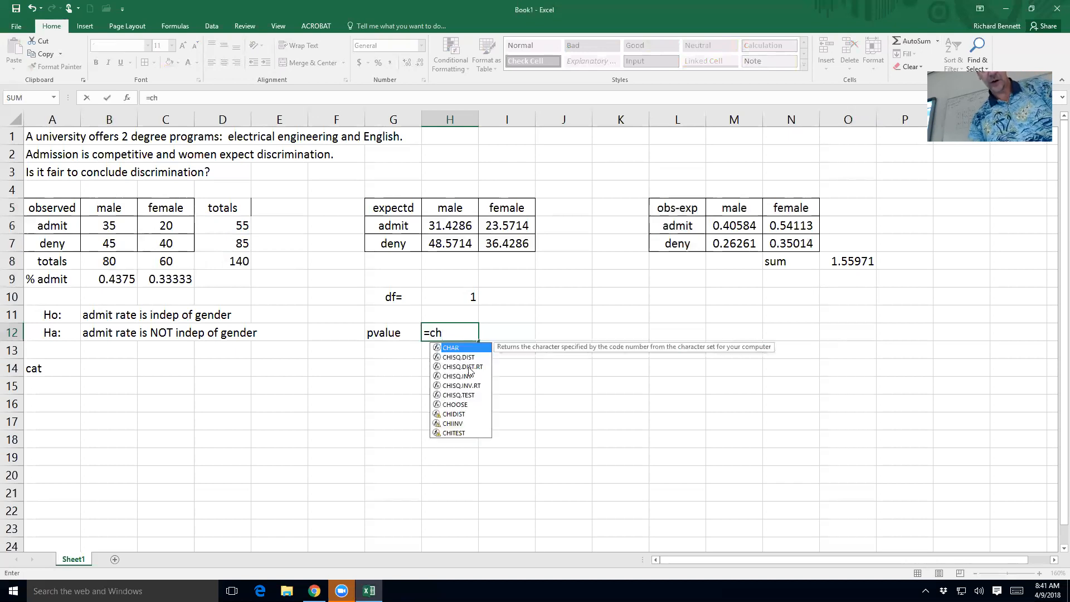
pyautogui.doubleClick(469, 366)
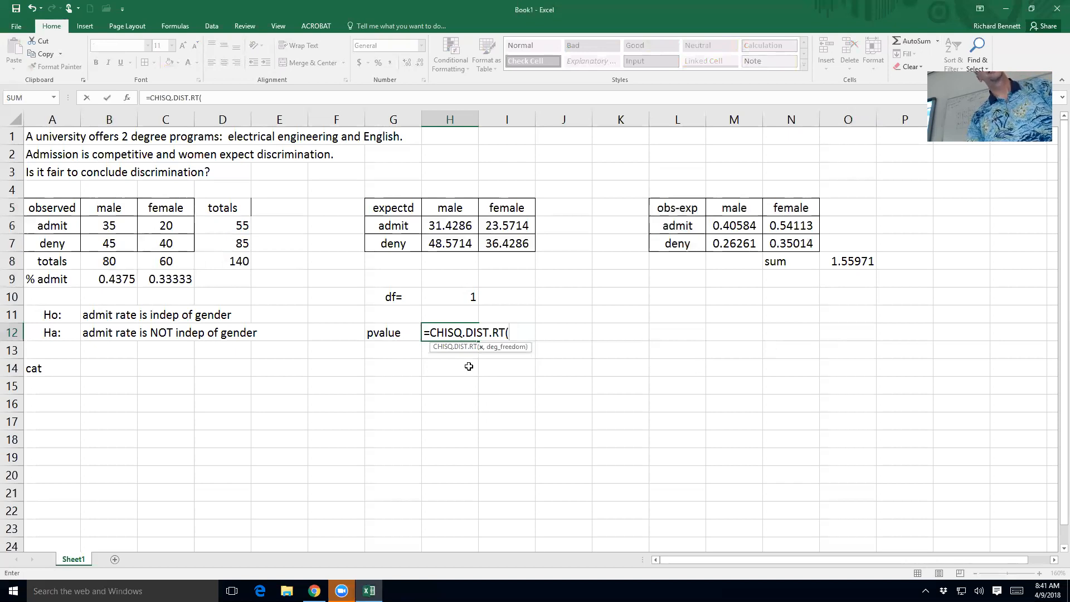
pyautogui.click(840, 262)
pyautogui.write(',')
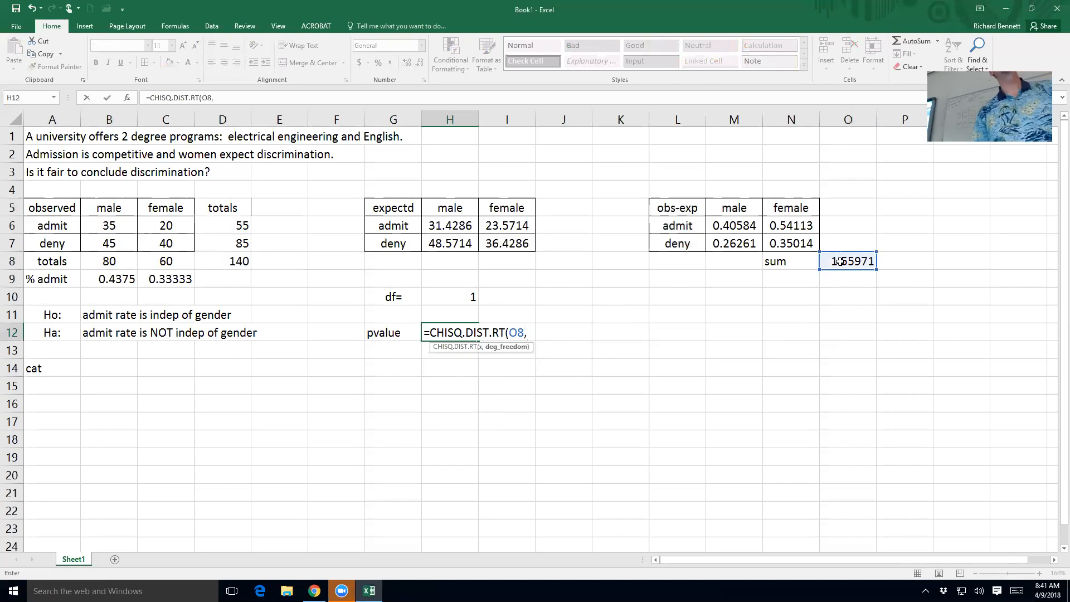
pyautogui.click(462, 298)
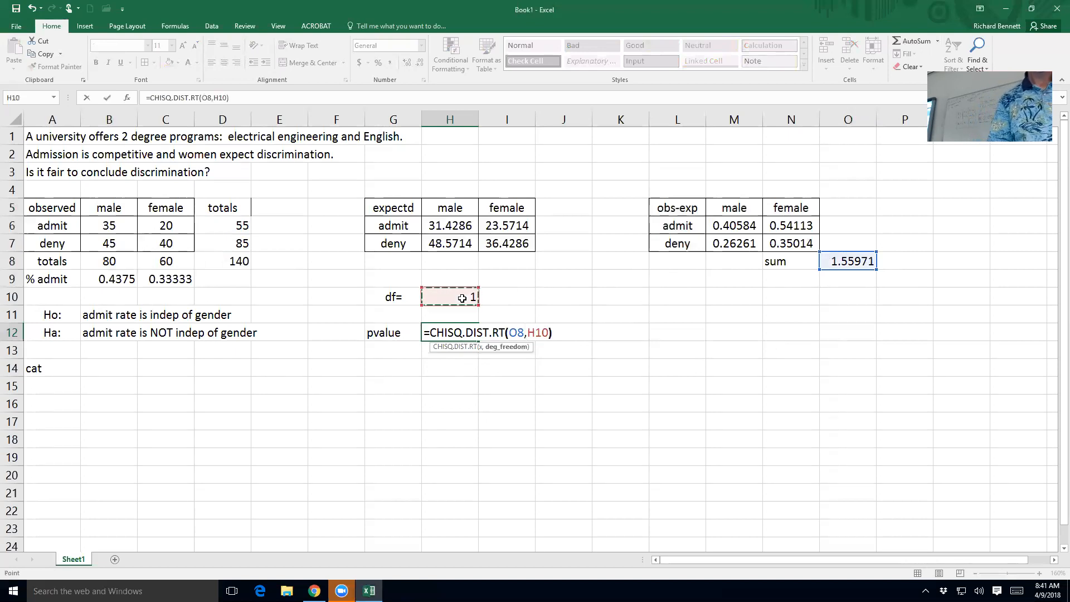
pyautogui.press('Return')
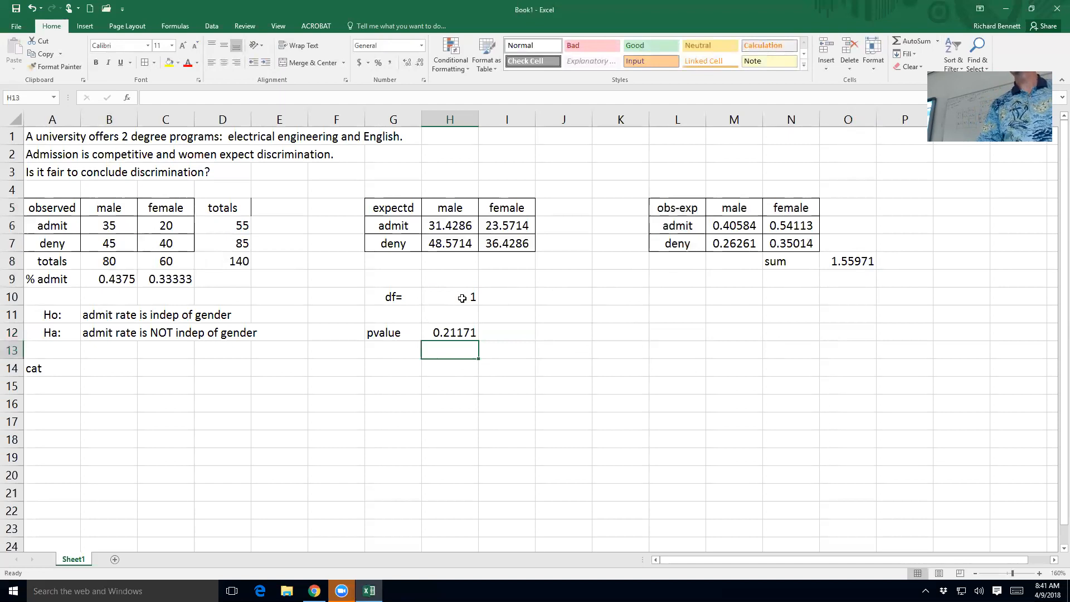
# Enter the test decision "do not reject" in G14.
pyautogui.press('Down')
pyautogui.press('Left')
pyautogui.write('do not rje')
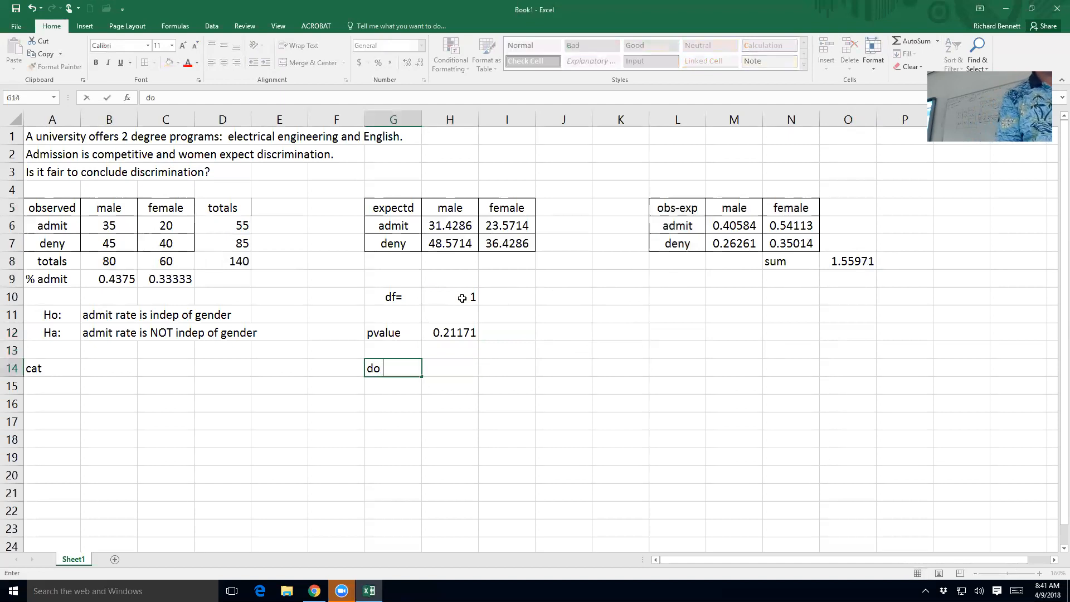
pyautogui.press('BackSpace')
pyautogui.press('BackSpace')
pyautogui.write('eject')
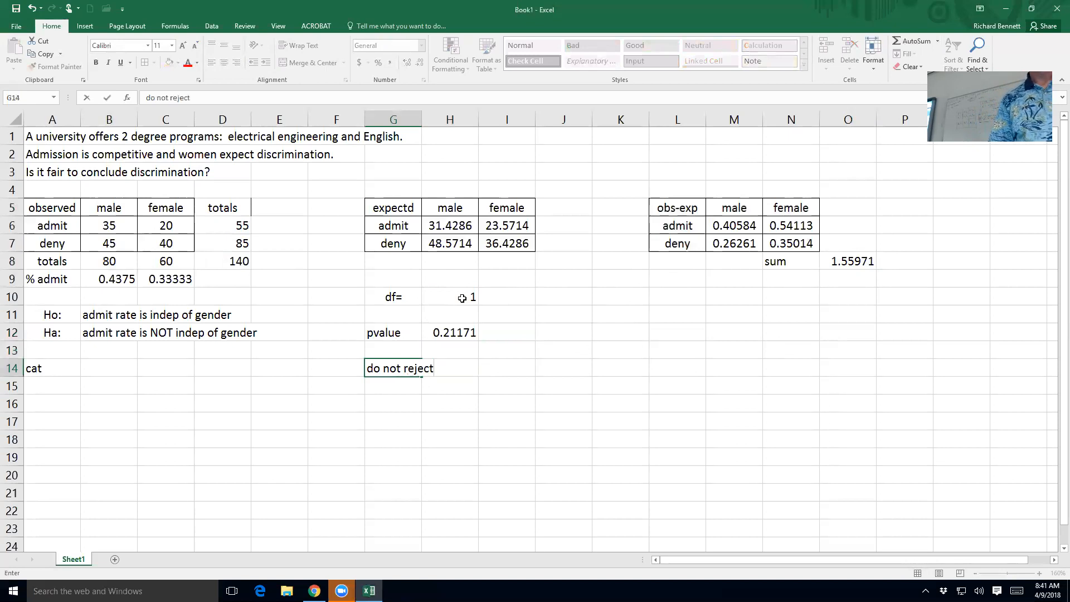
pyautogui.press('Return')
# Label G16 "concl:" and write the conclusion "there is not enough evidence of discrimination" in H16.
pyautogui.press('Return')
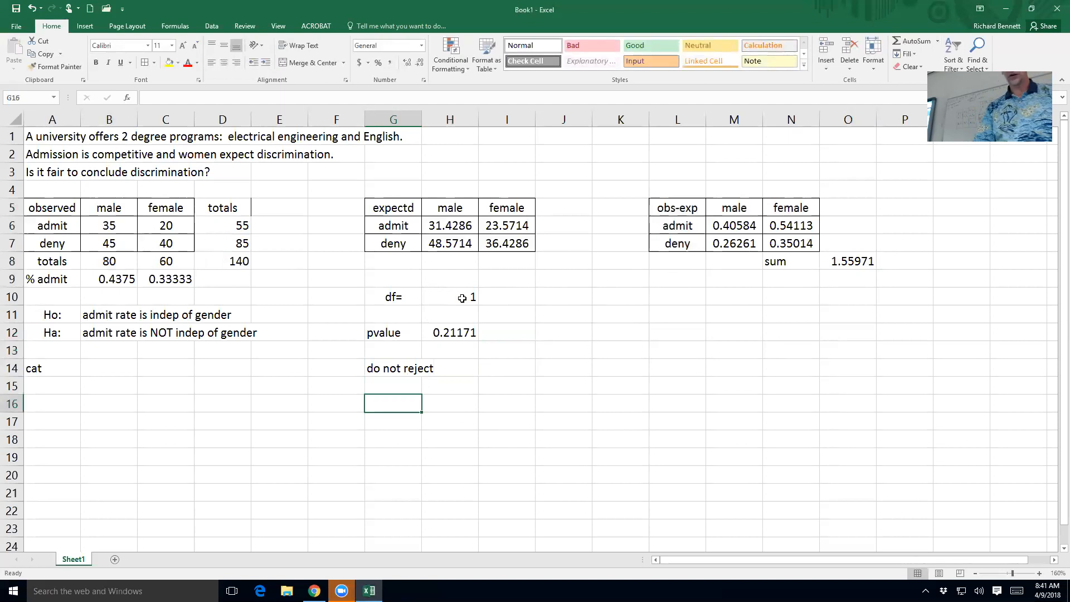
pyautogui.write('concl:')
pyautogui.press('Tab')
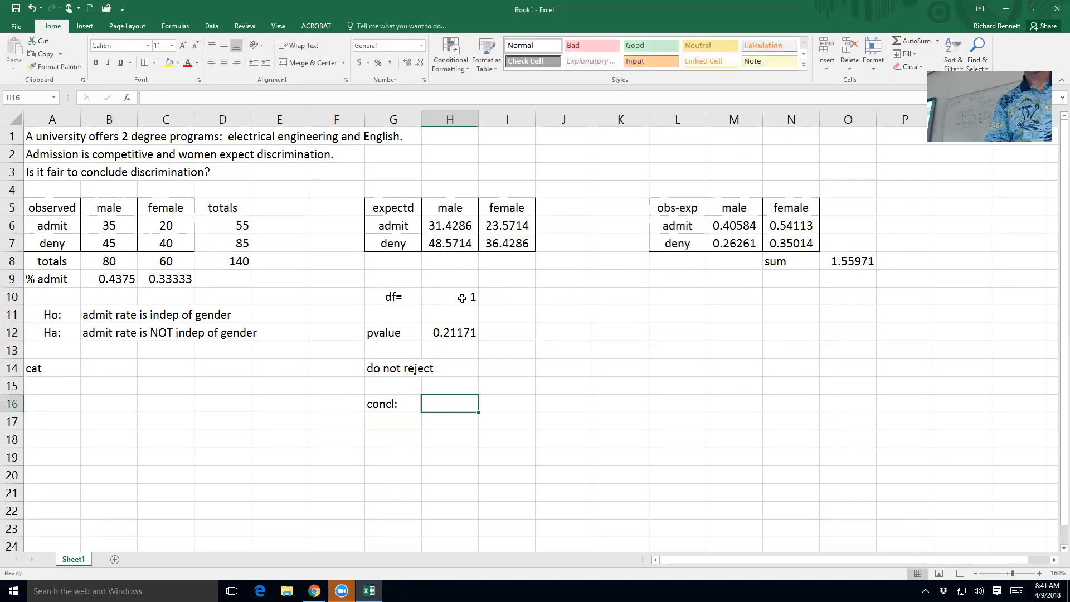
pyautogui.write('there is ')
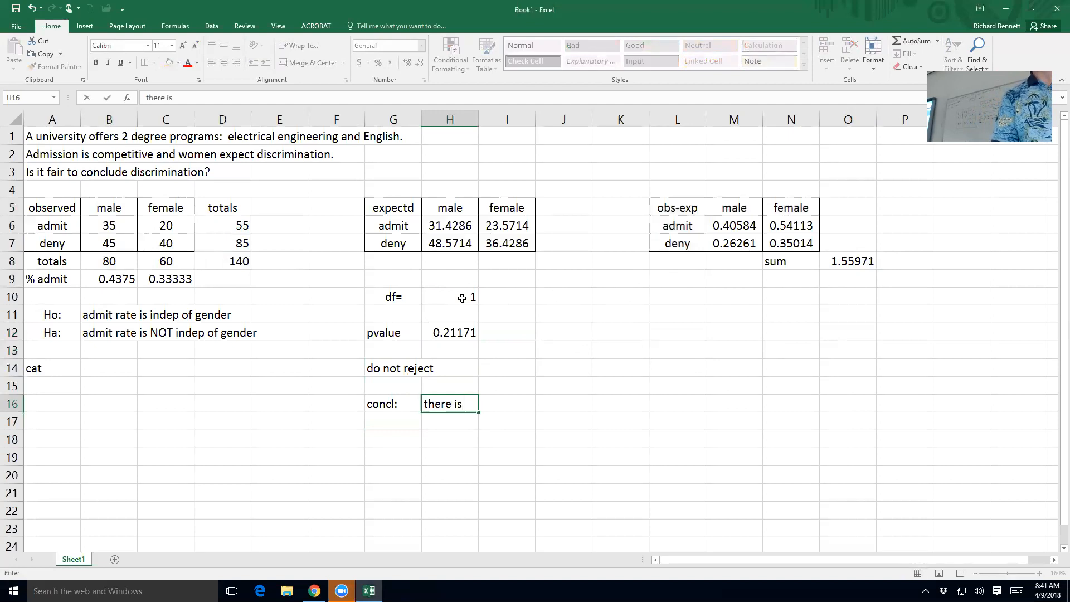
pyautogui.write('not ')
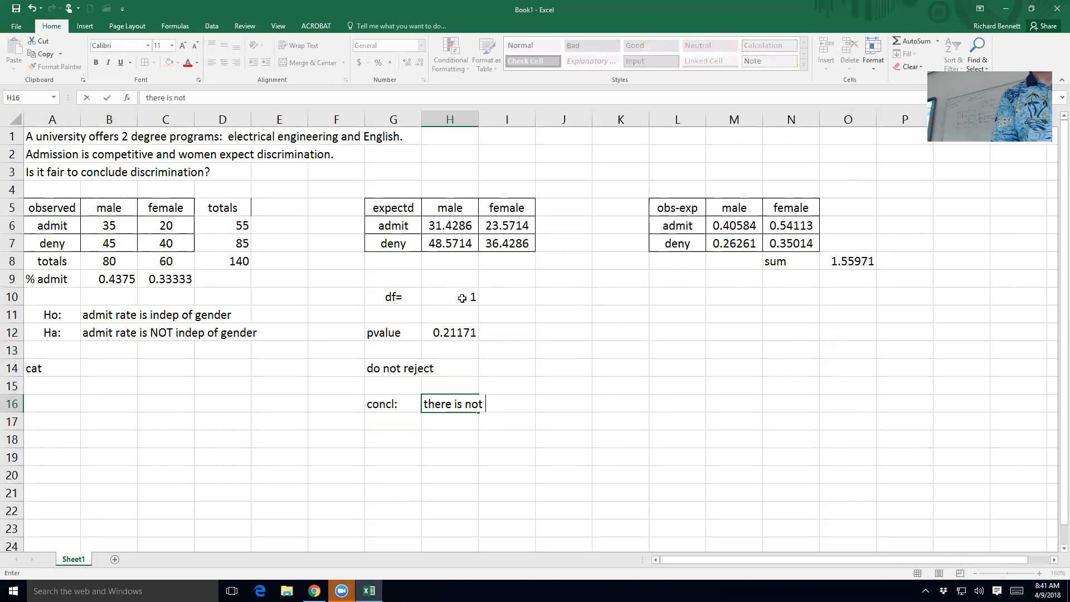
pyautogui.write('enough e')
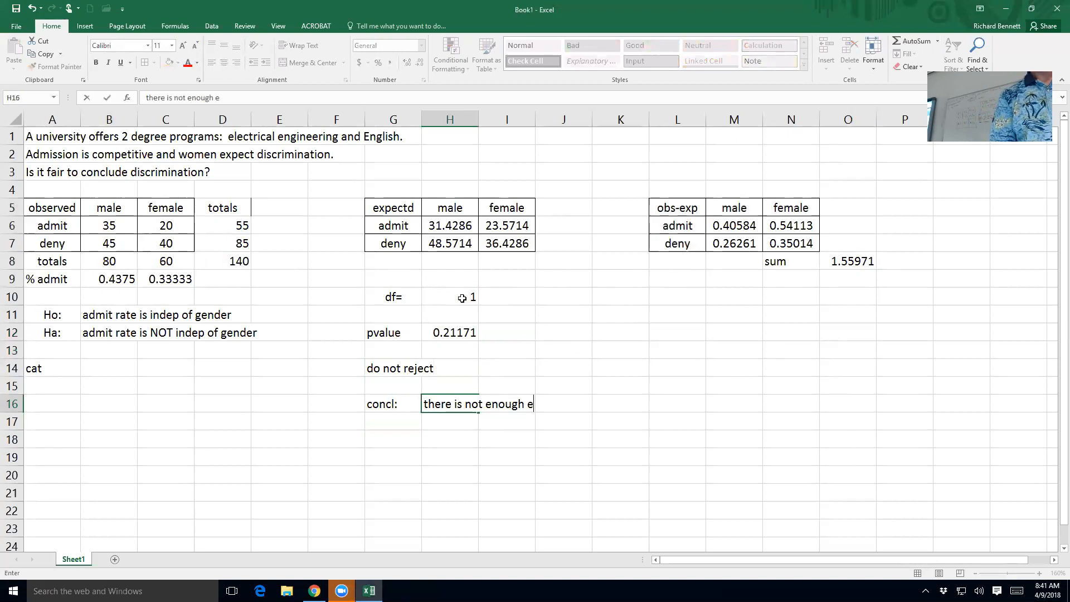
pyautogui.write('vidence')
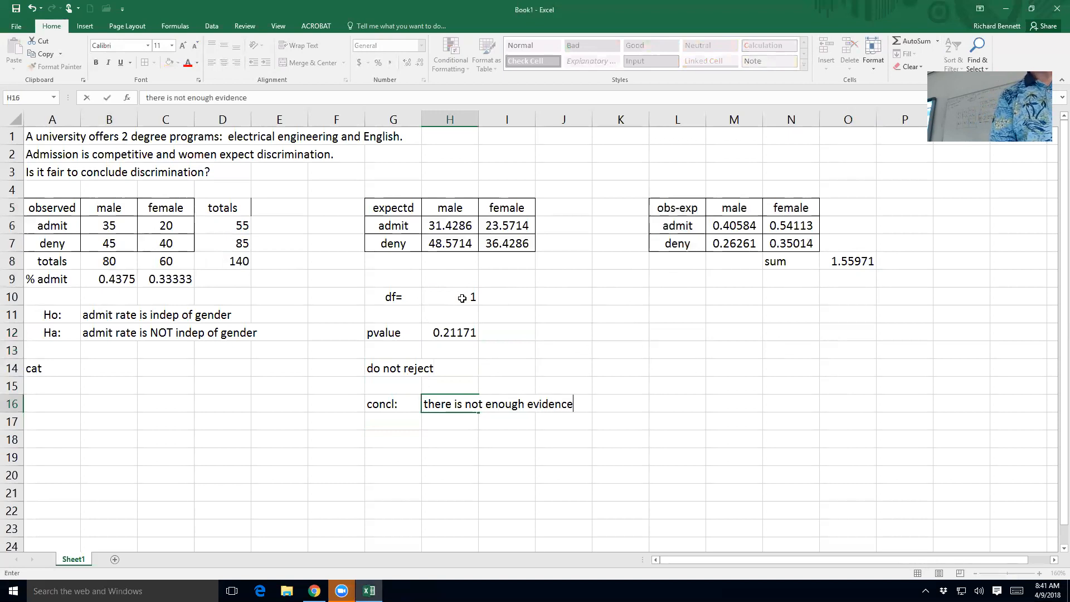
pyautogui.write('o')
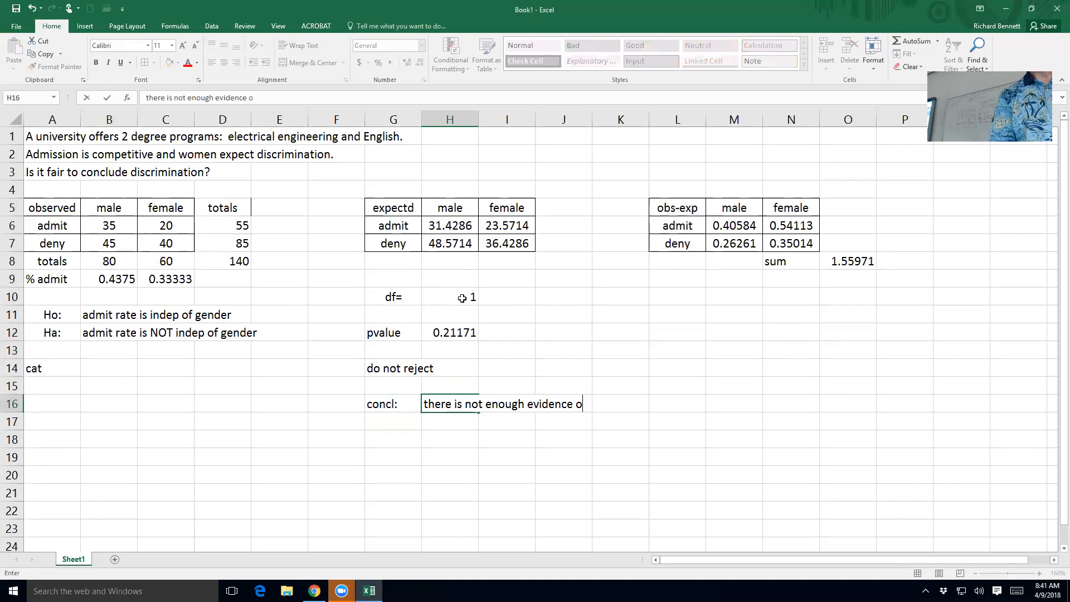
pyautogui.write('f discrimination')
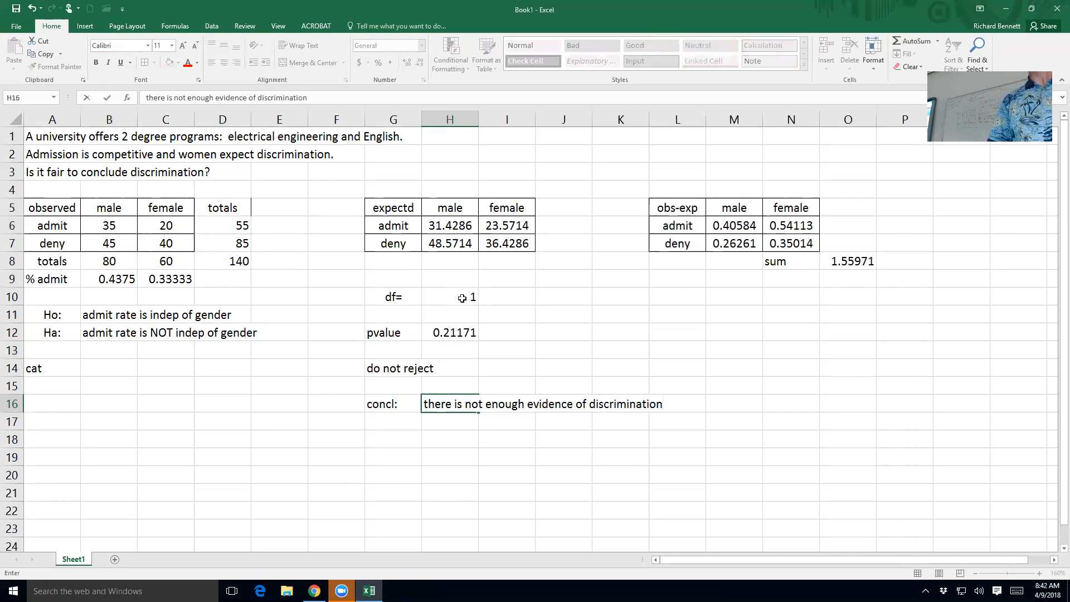
pyautogui.press('Return')
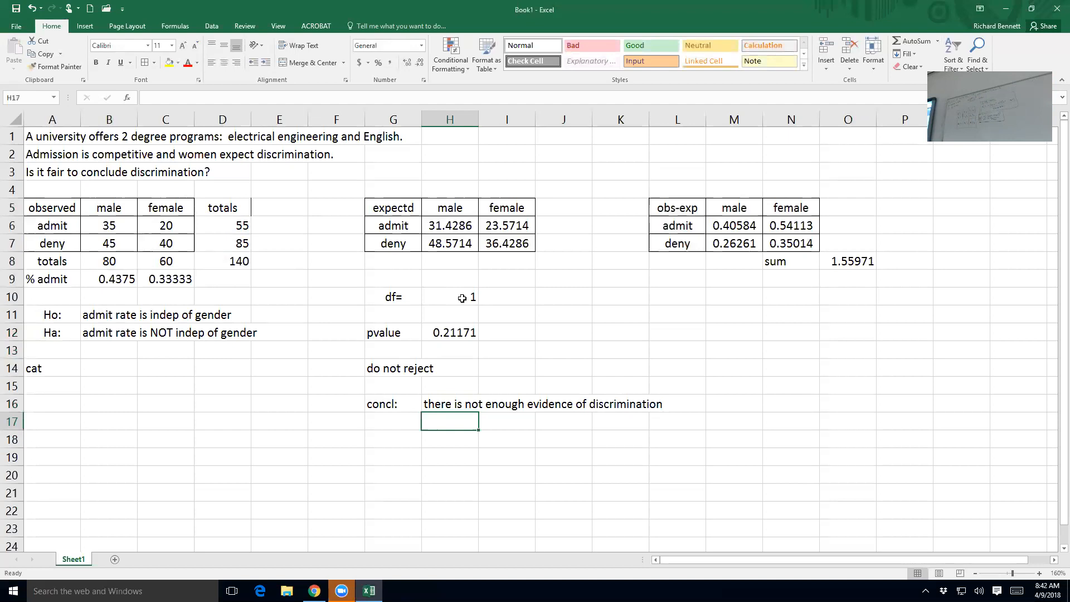
# Compare the male and female admit rates in B9:C9 with the written conclusion in H16.
pyautogui.click(110, 279)
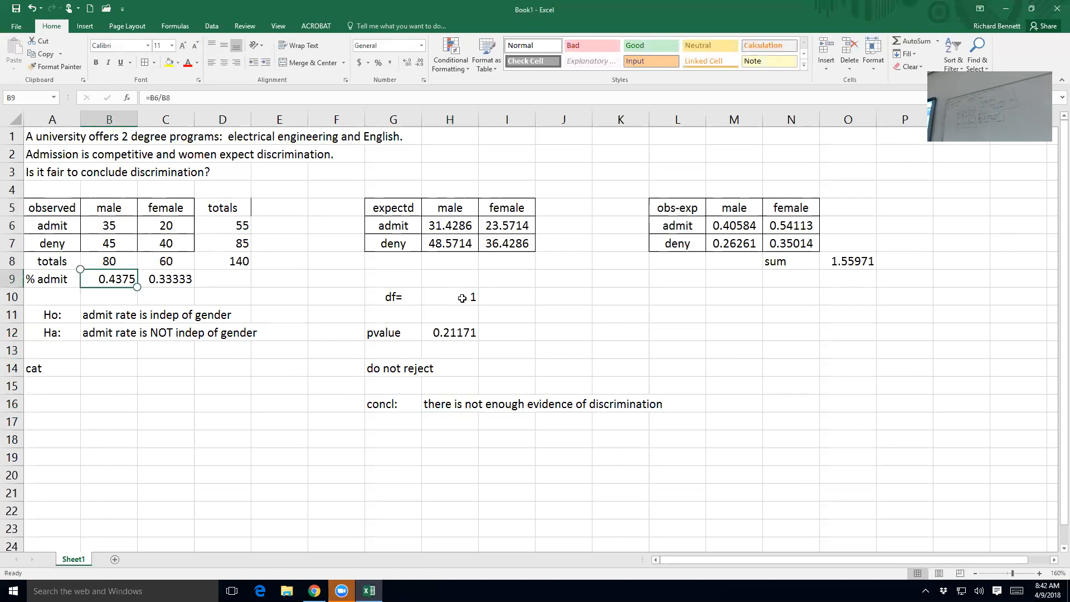
pyautogui.moveTo(137, 287); pyautogui.dragTo(194, 287)
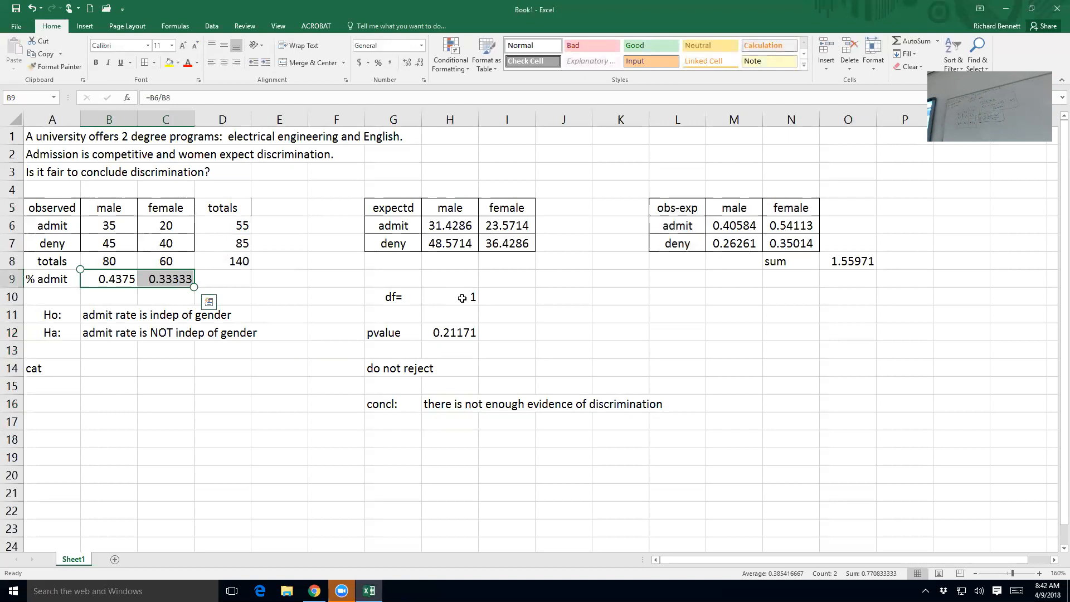
pyautogui.click(450, 403)
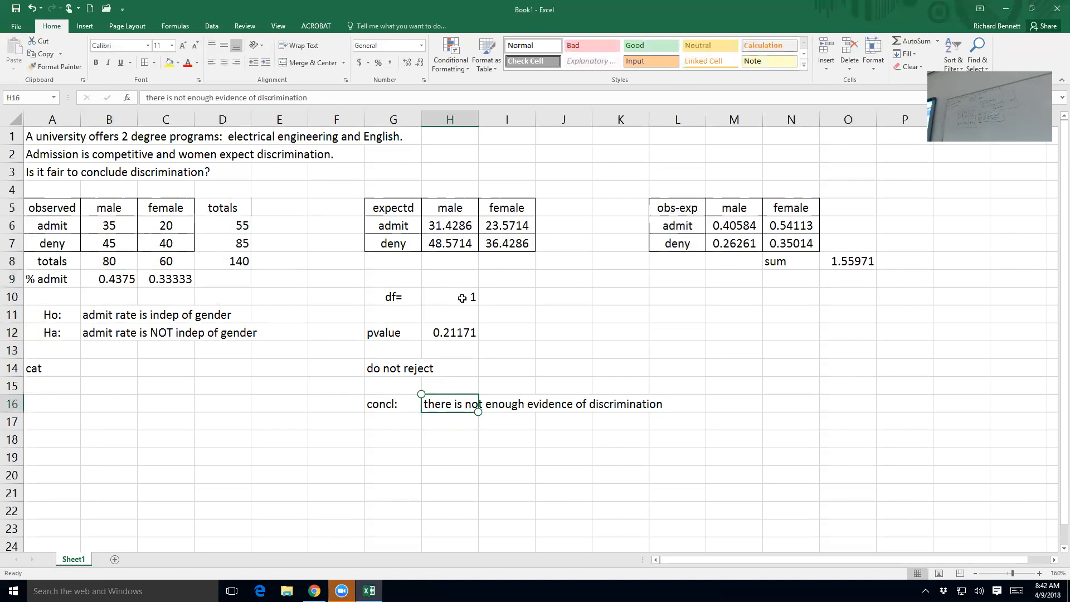
pyautogui.click(109, 279)
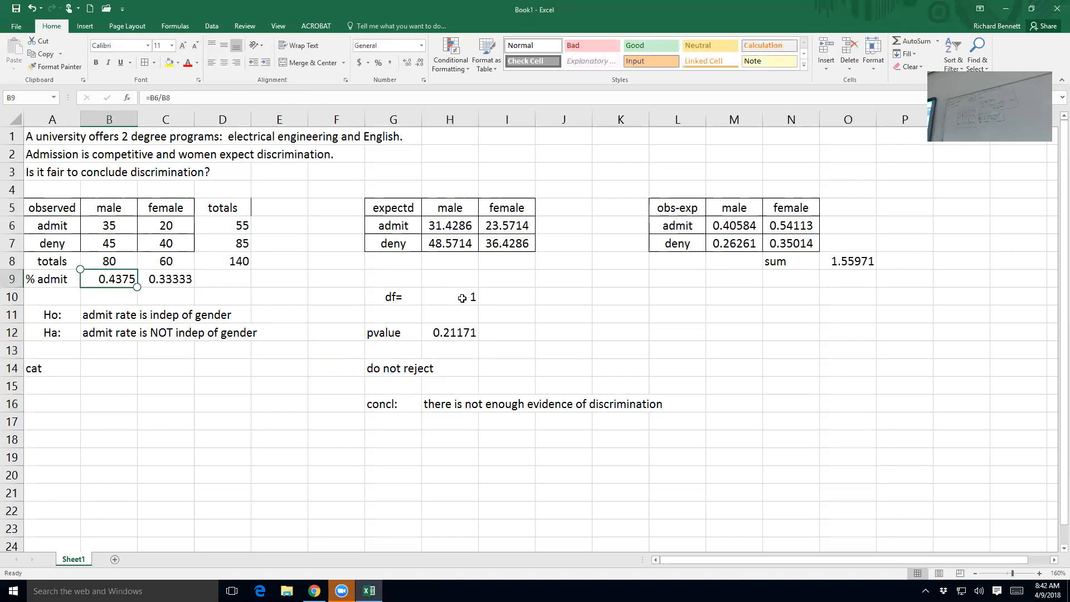
pyautogui.moveTo(137, 287); pyautogui.dragTo(193, 287)
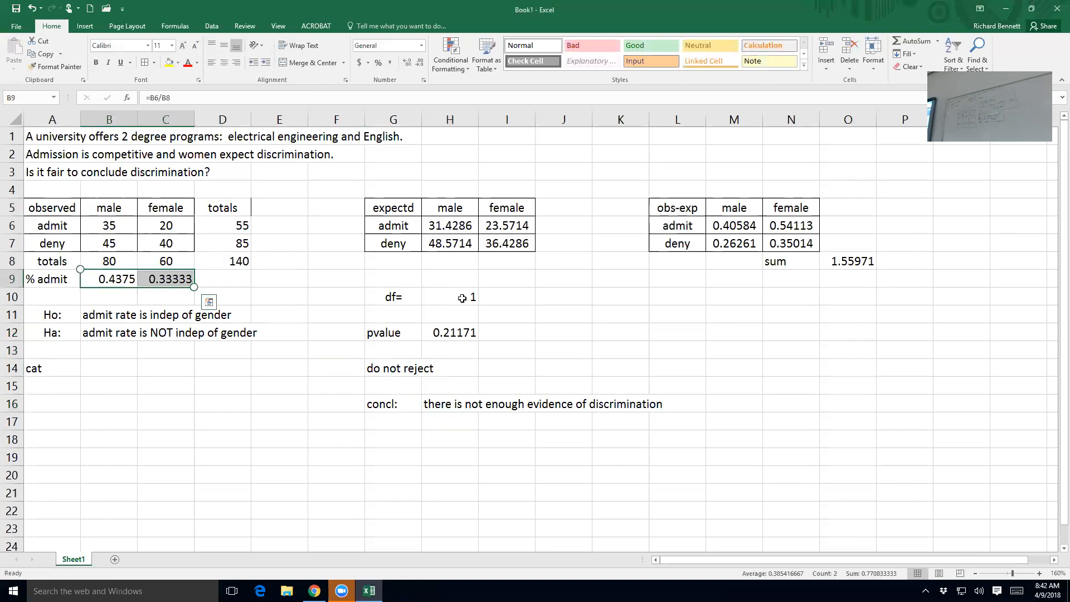
pyautogui.click(450, 404)
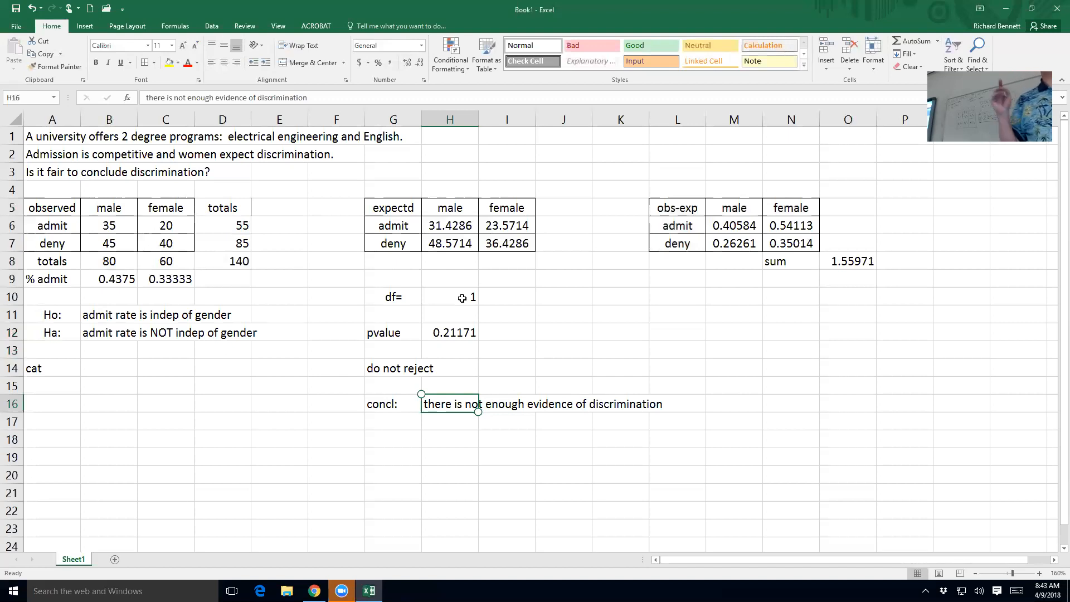
# Copy the observed table A5:C7 into a new sheet, starting at A1.
pyautogui.moveTo(73, 213); pyautogui.dragTo(158, 239)
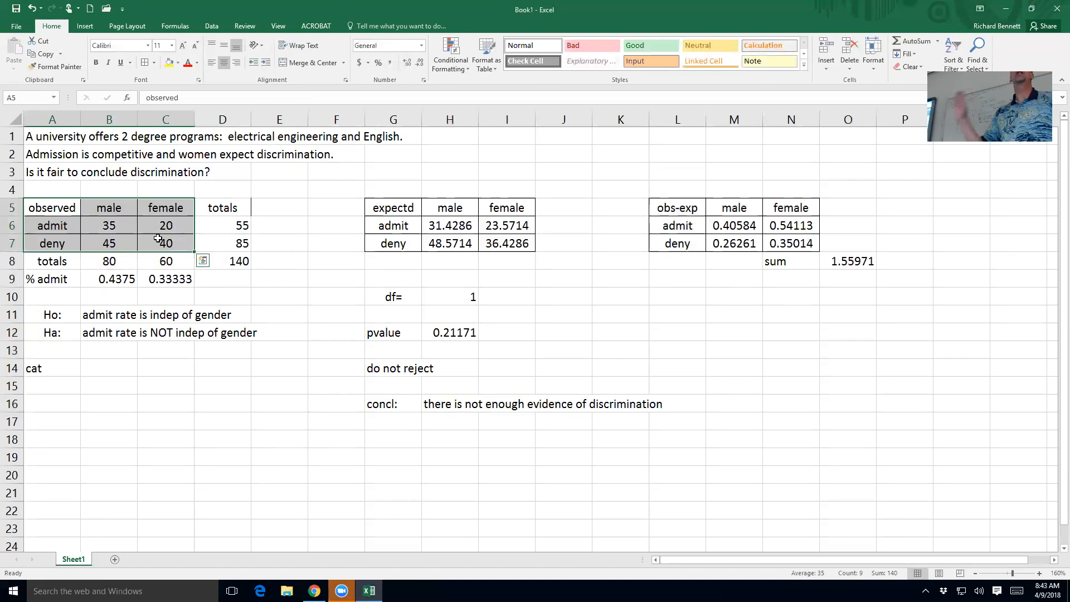
pyautogui.hotkey('ctrl', 'c')
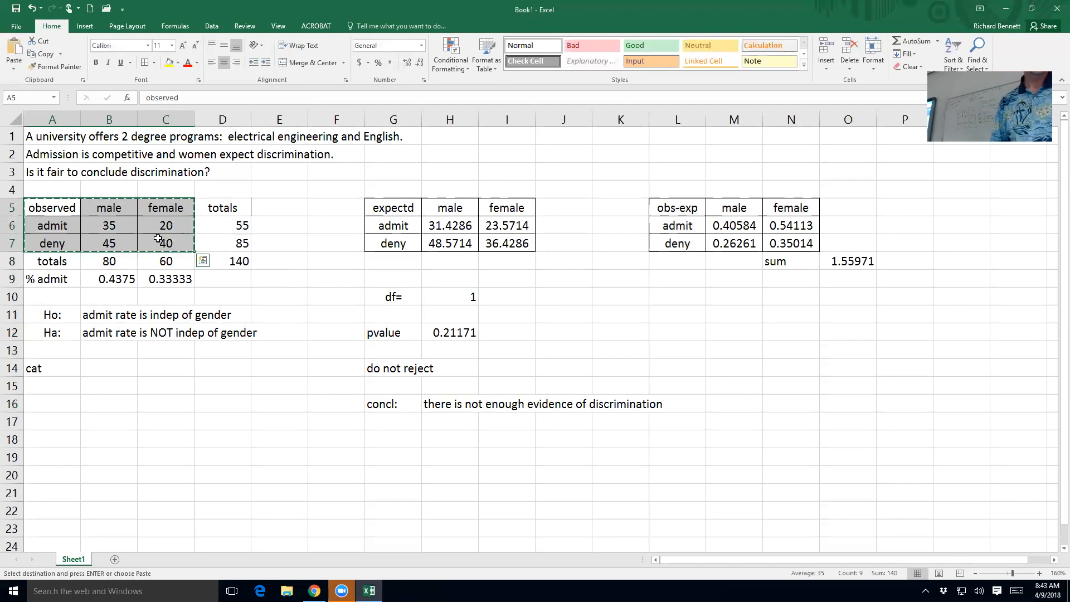
pyautogui.click(115, 560)
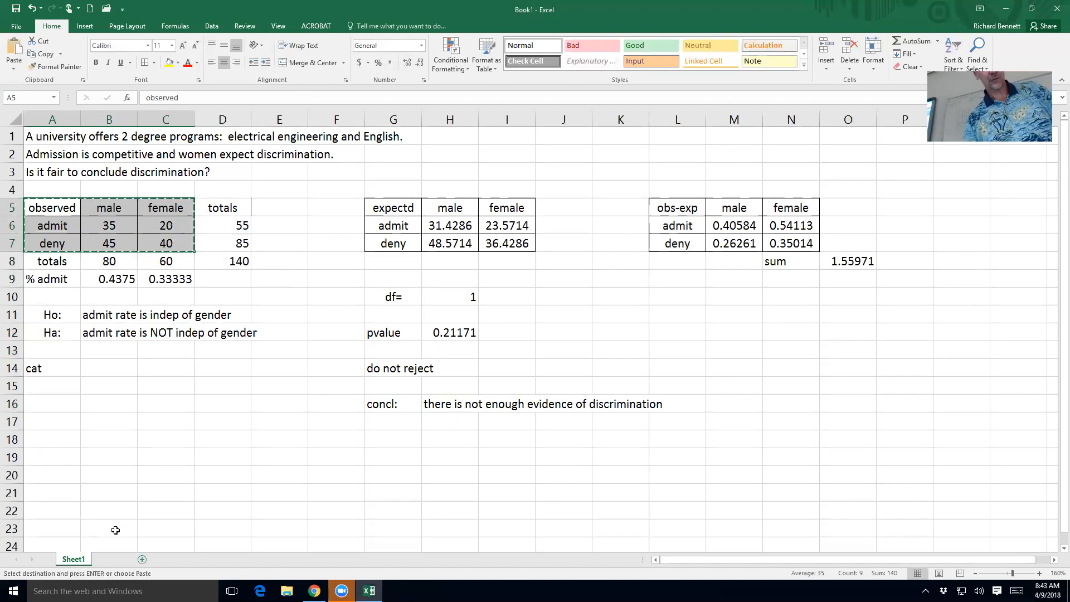
pyautogui.hotkey('ctrl', 'v')
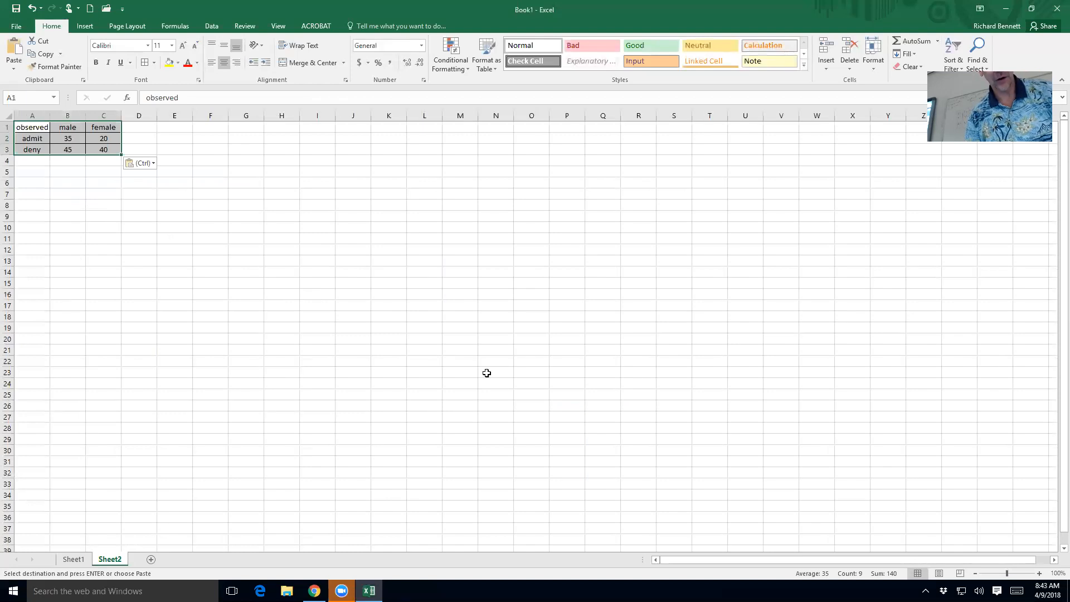
# Replace the table heading in A1 of the new sheet with "enginner".
pyautogui.click(1040, 573)
pyautogui.click(1039, 573)
pyautogui.click(1040, 573)
pyautogui.click(1040, 573)
pyautogui.click(1040, 573)
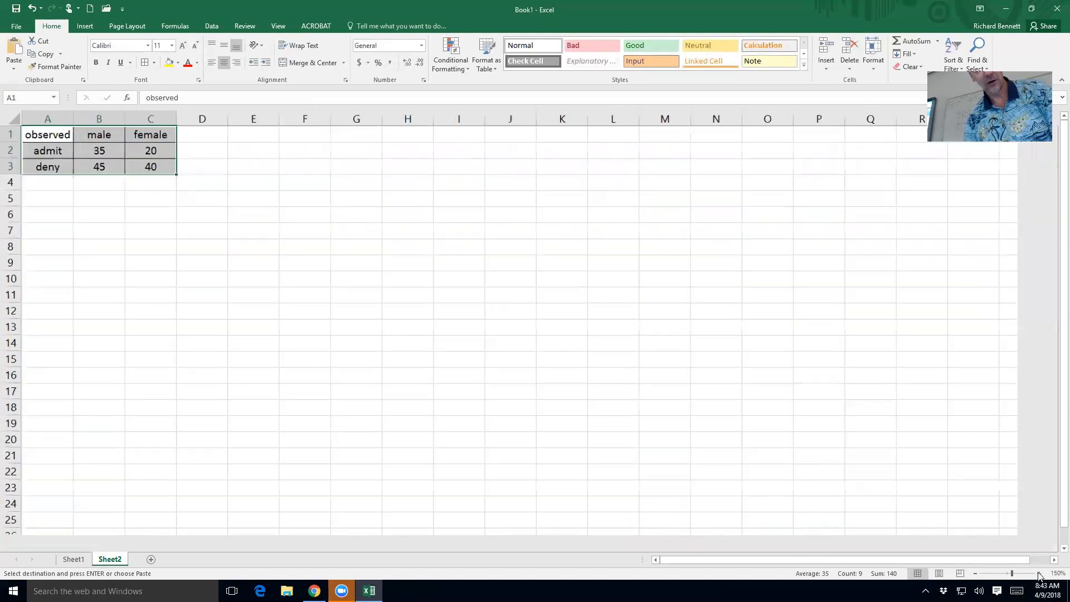
pyautogui.click(1040, 573)
pyautogui.click(1040, 573)
pyautogui.click(1039, 574)
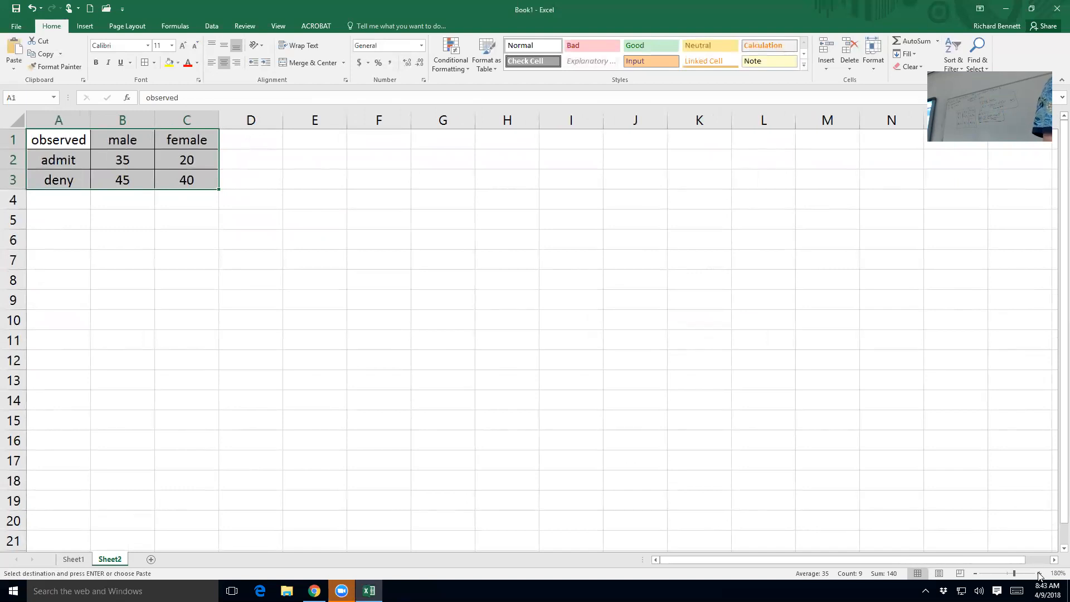
pyautogui.write('en')
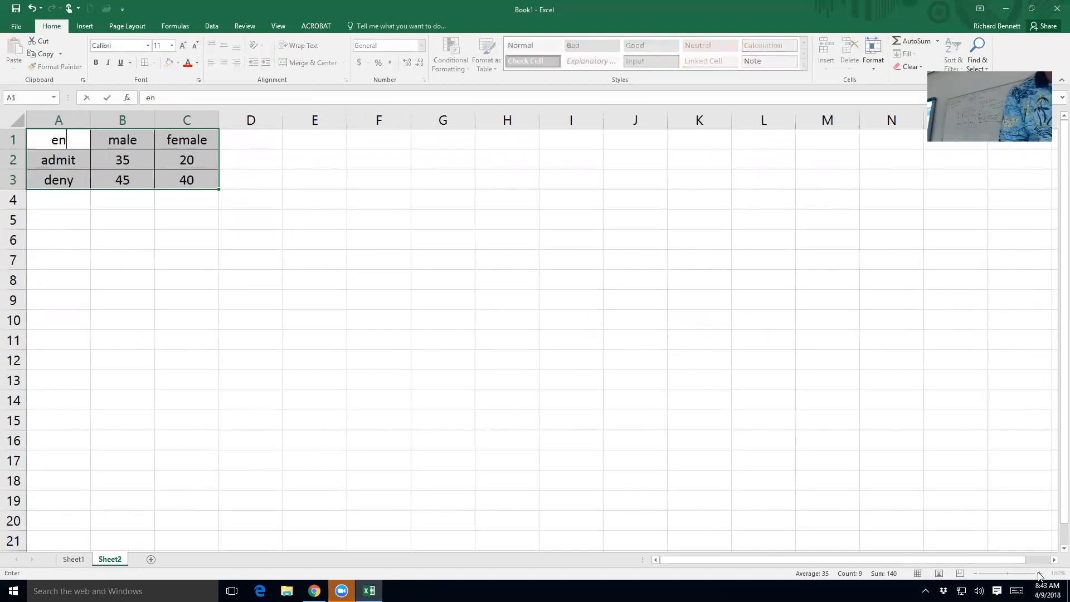
pyautogui.write('ginner')
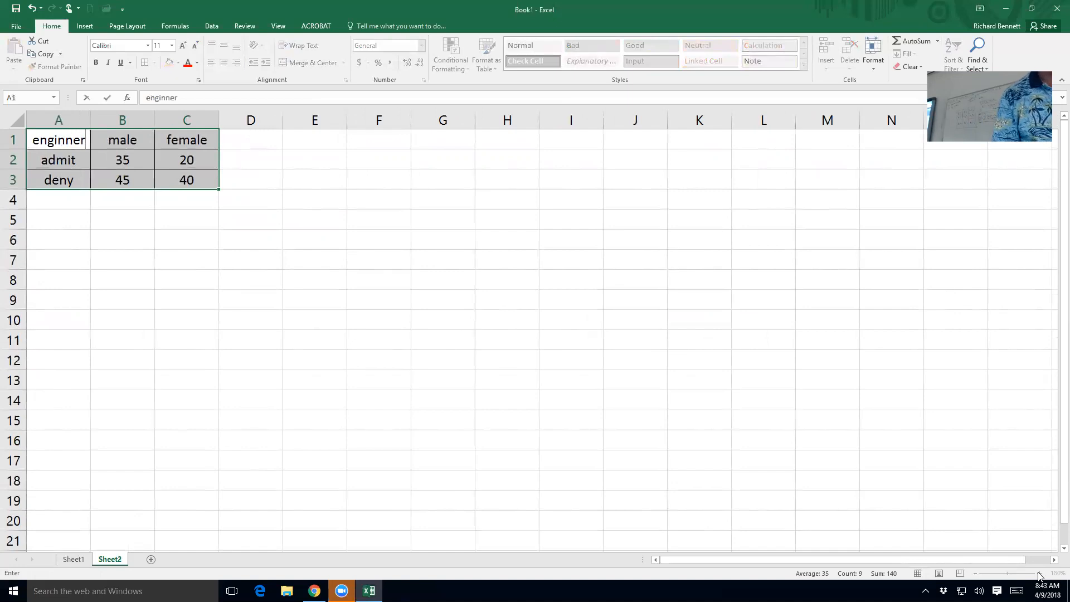
pyautogui.press('Down')
# Set the male counts in the engineering table to 30 admitted in B2 and 30 denied in B3.
pyautogui.press('Right')
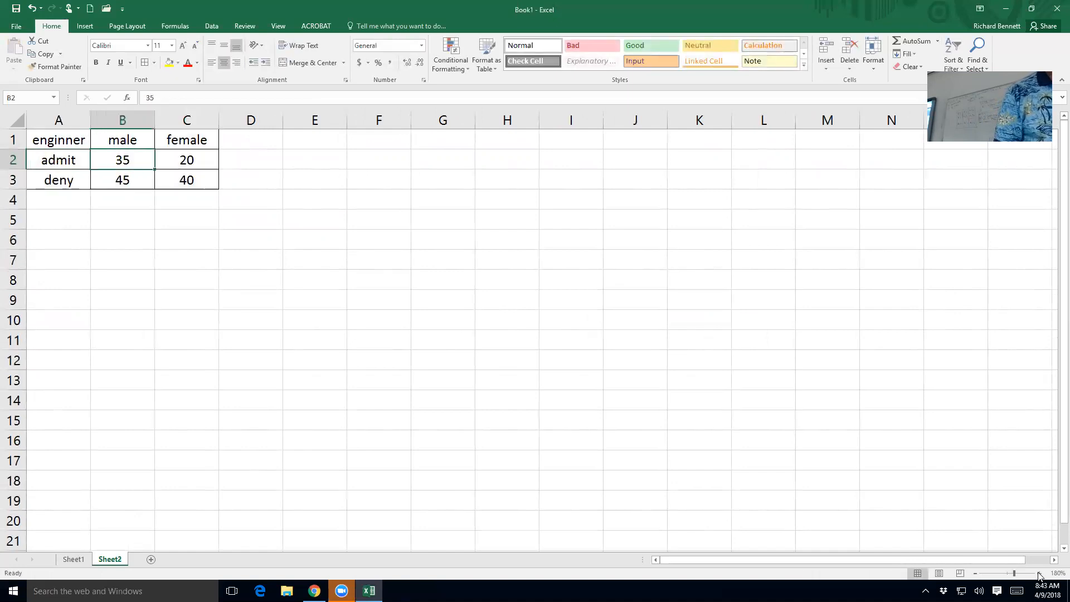
pyautogui.write('30')
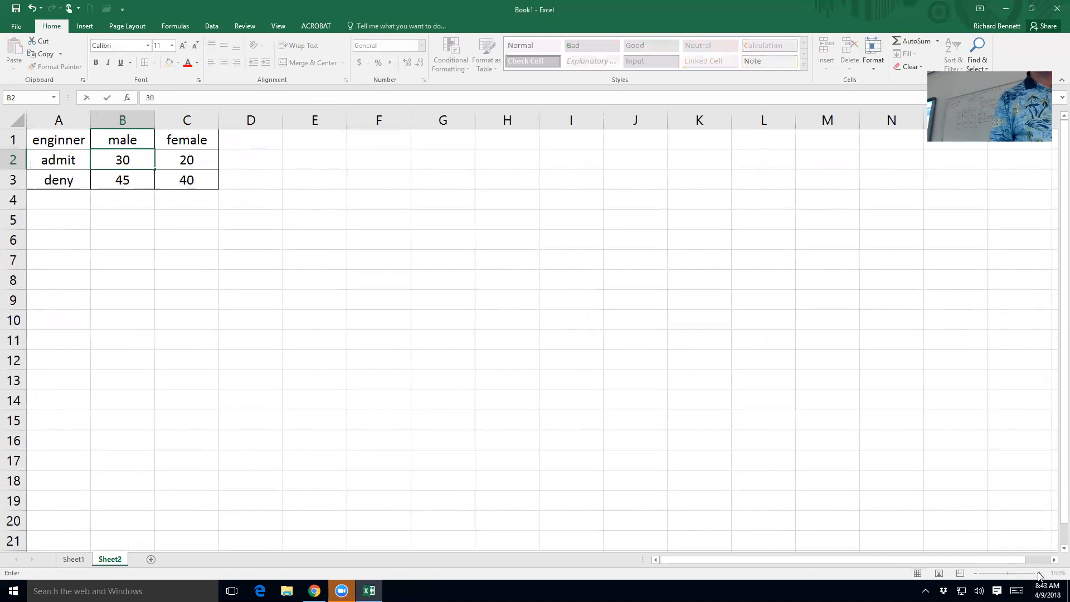
pyautogui.press('Return')
pyautogui.write('30')
pyautogui.press('Return')
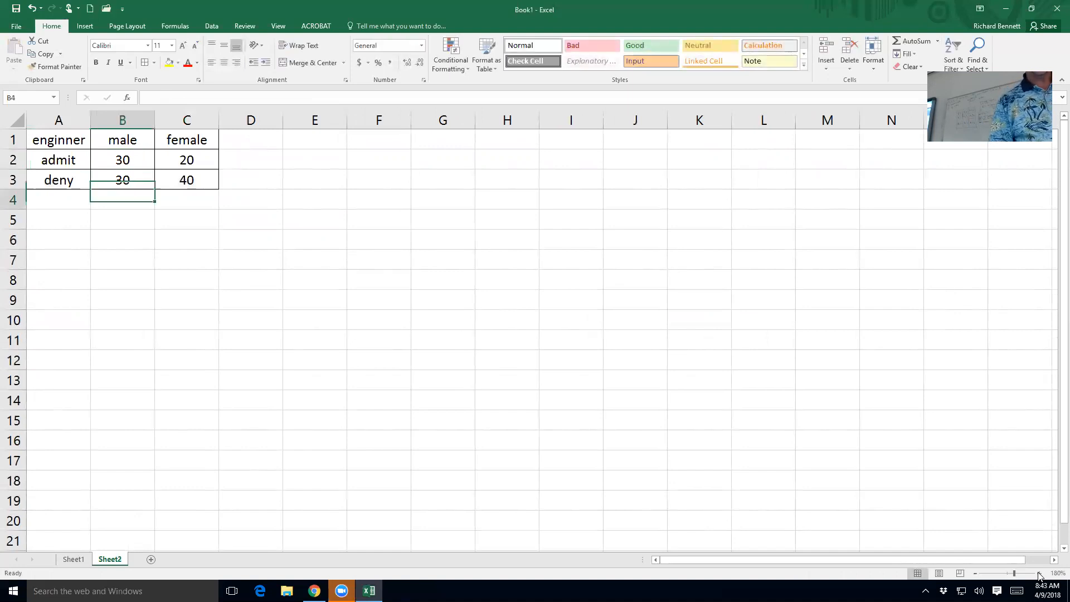
# Label A5 "admit rate" and enter 50% in B5 as the male rate for engineering.
pyautogui.press('Down')
pyautogui.press('Left')
pyautogui.write('asdmit')
pyautogui.press('BackSpace')
pyautogui.press('BackSpace')
pyautogui.press('BackSpace')
pyautogui.press('BackSpace')
pyautogui.press('BackSpace')
pyautogui.write('dmit rate')
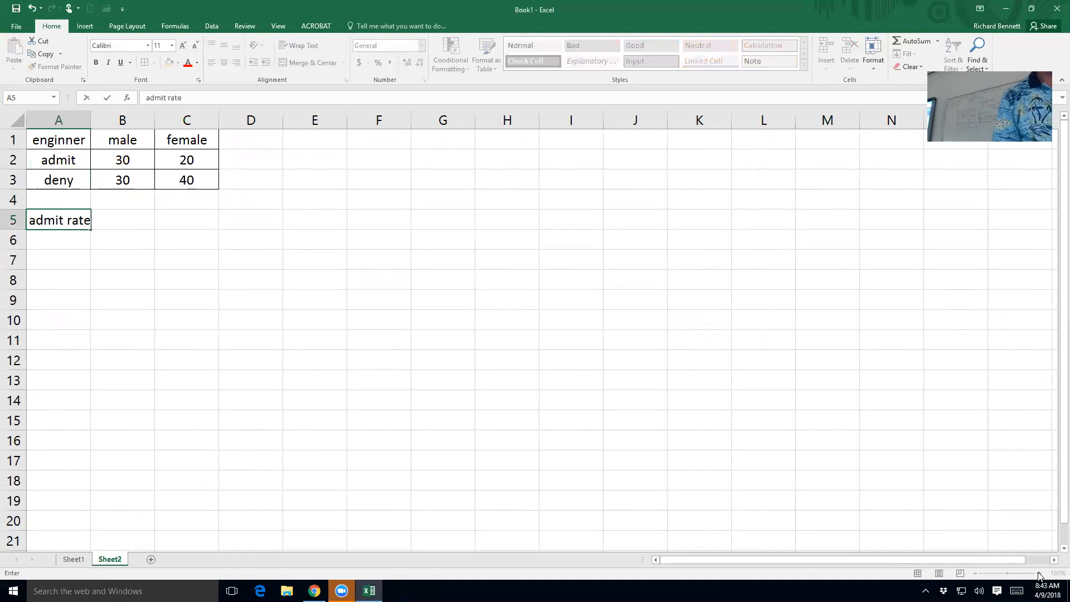
pyautogui.press('Tab')
pyautogui.write('50')
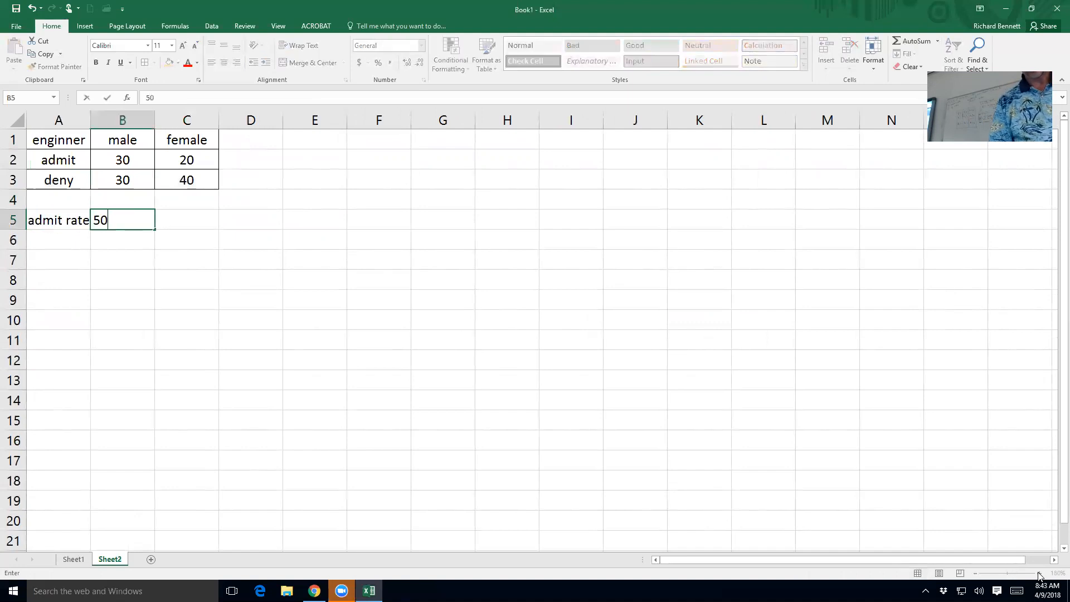
pyautogui.write('%')
pyautogui.press('Return')
# Set the female engineering counts in C2 and C3 to 10 each and enter 50% as their admit rate in C5.
pyautogui.press('Up')
pyautogui.press('Up')
pyautogui.press('Up')
pyautogui.press('Up')
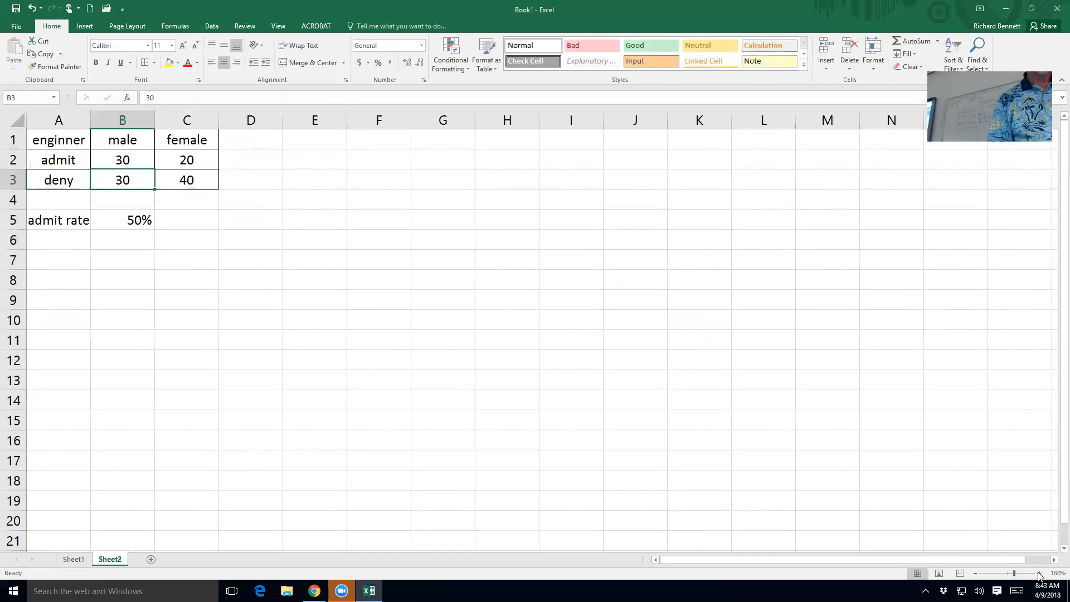
pyautogui.press('Right')
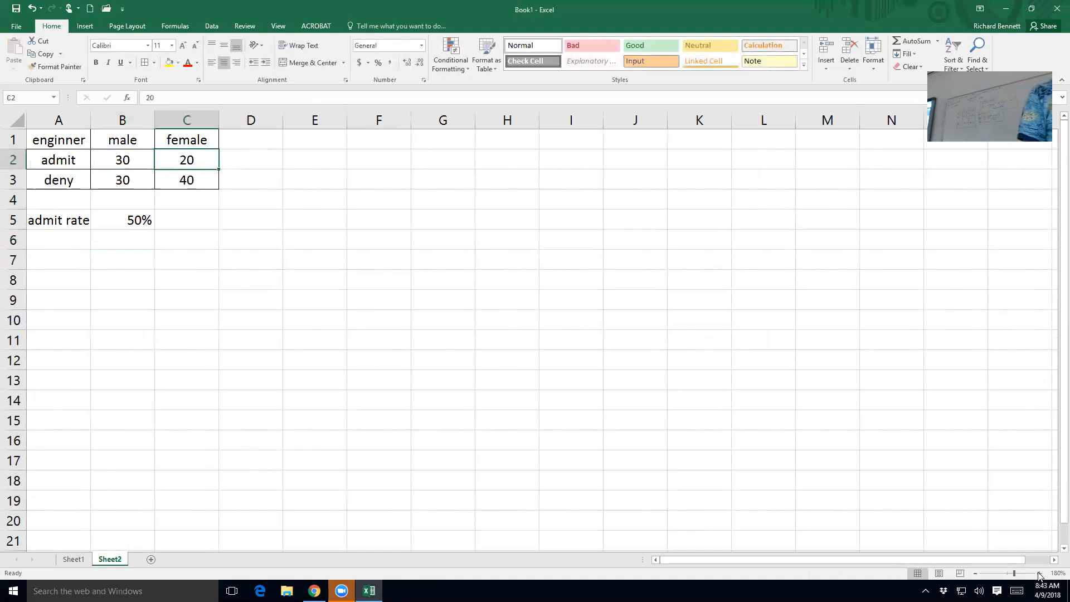
pyautogui.write('10')
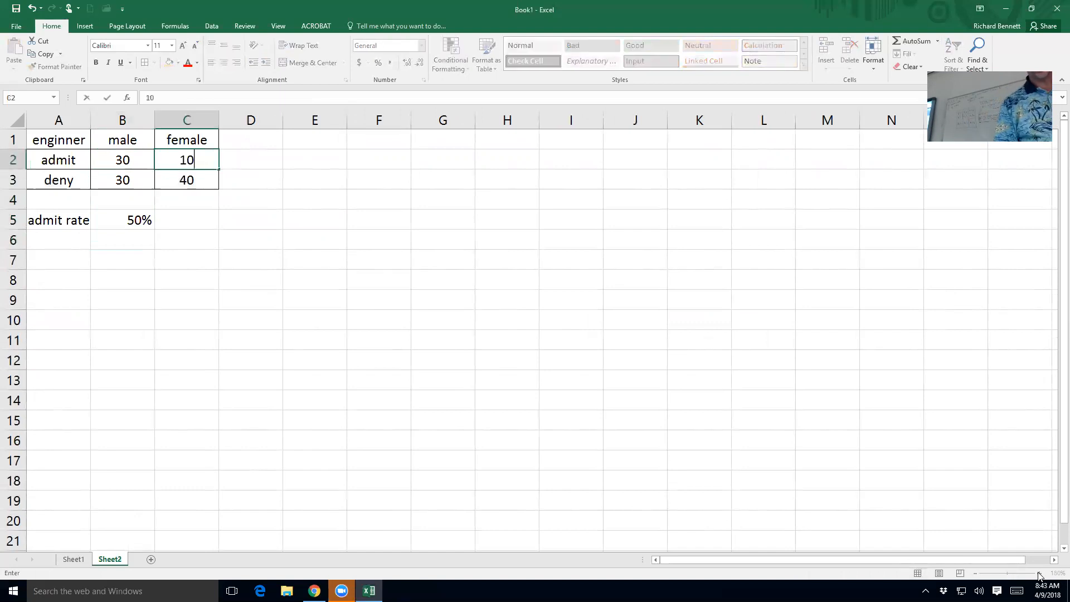
pyautogui.press('Return')
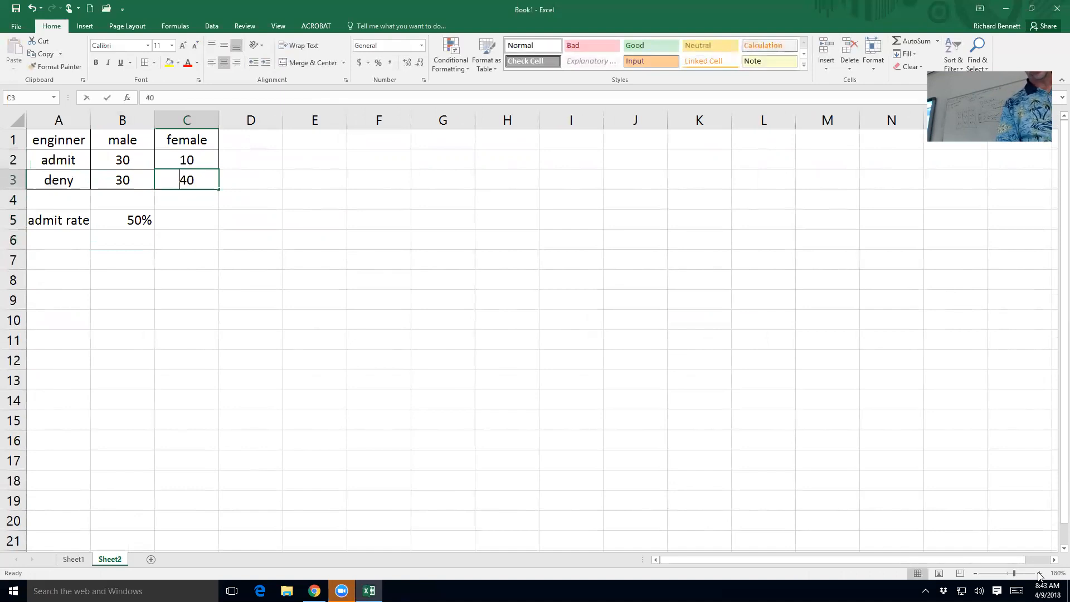
pyautogui.write('10')
pyautogui.press('Return')
pyautogui.press('Return')
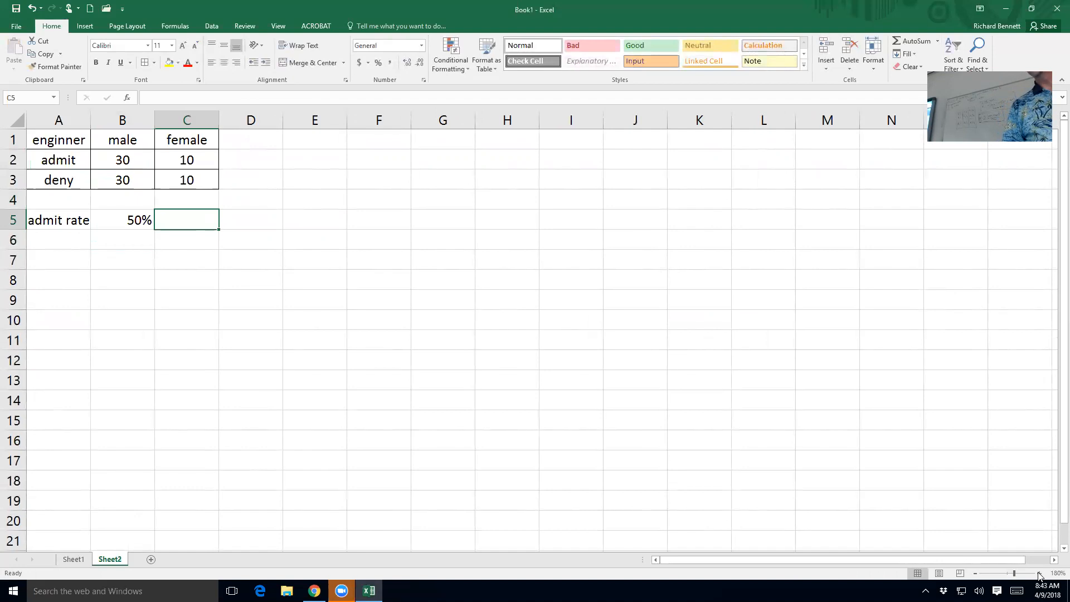
pyautogui.write('50%')
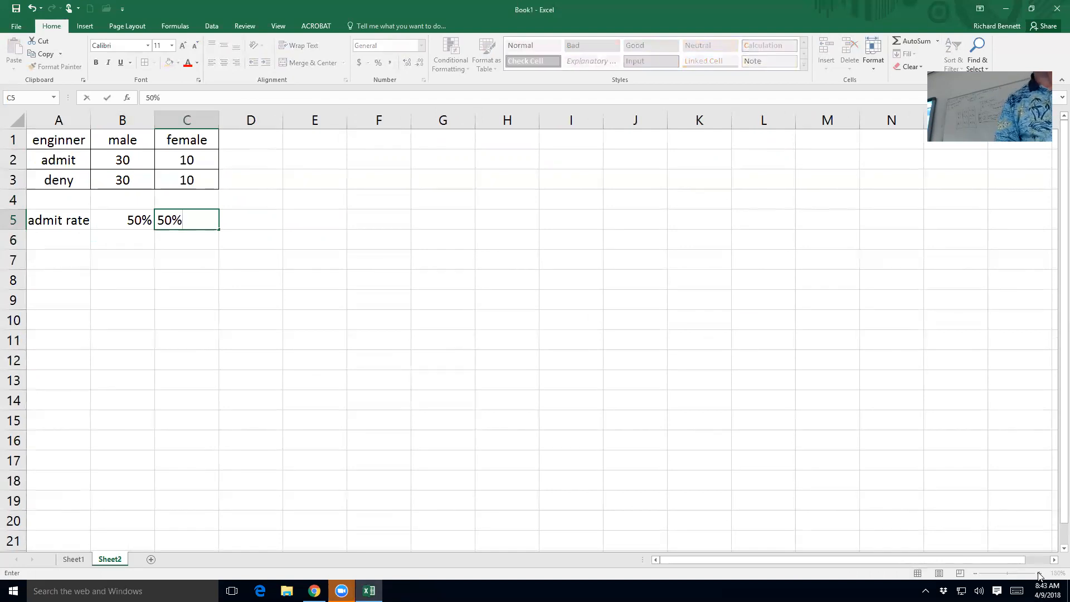
pyautogui.press('Return')
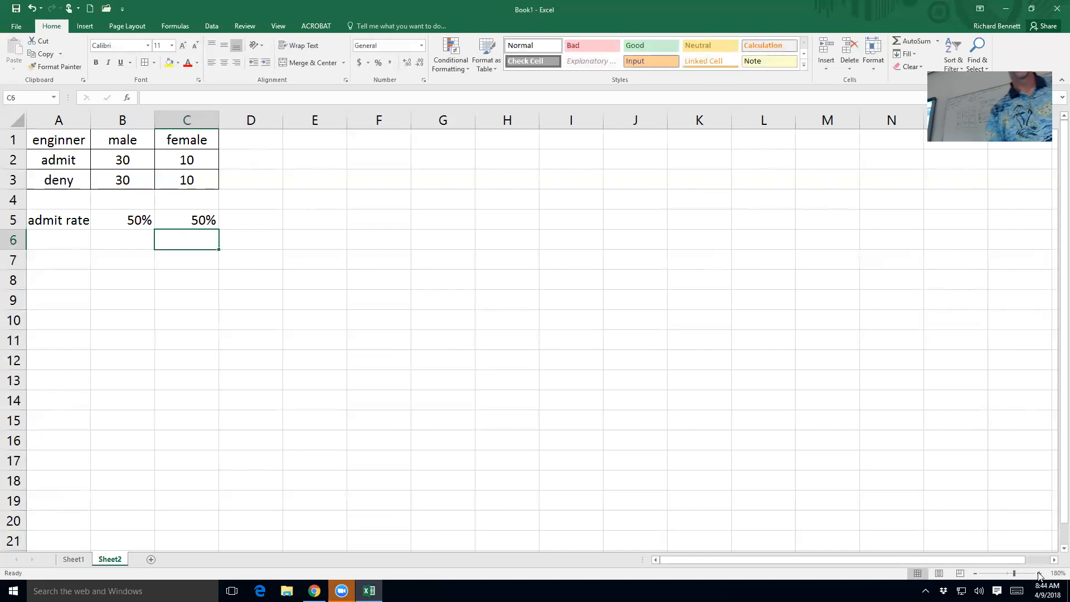
# Copy the engineering table with its admit rates, A1:C5, to E1 and change the copy's heading to "english".
pyautogui.moveTo(59, 140); pyautogui.dragTo(182, 219)
pyautogui.hotkey('ctrl', 'c')
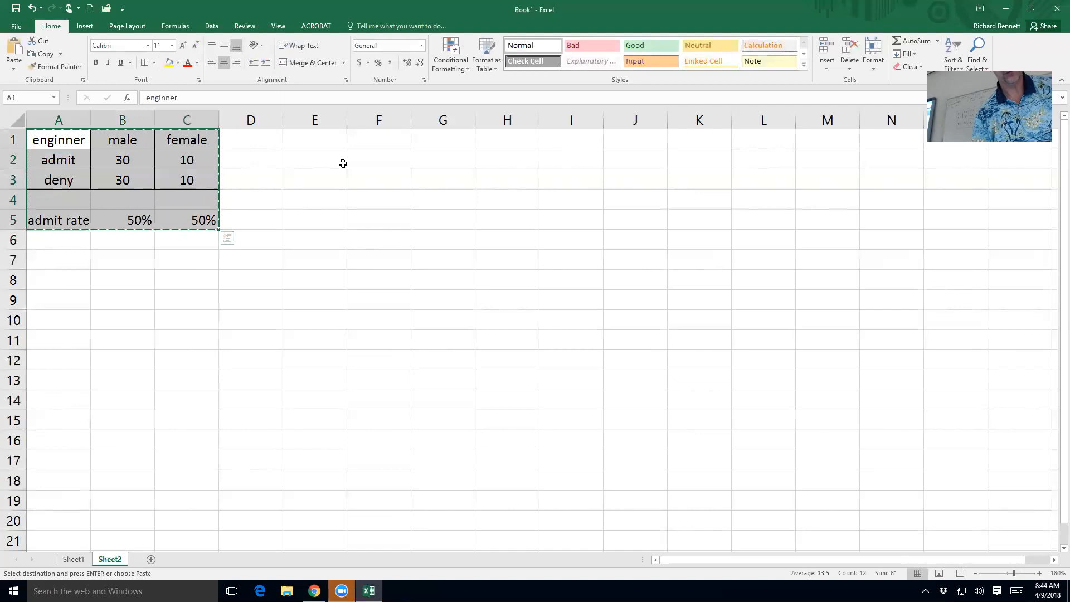
pyautogui.click(327, 146)
pyautogui.hotkey('ctrl', 'v')
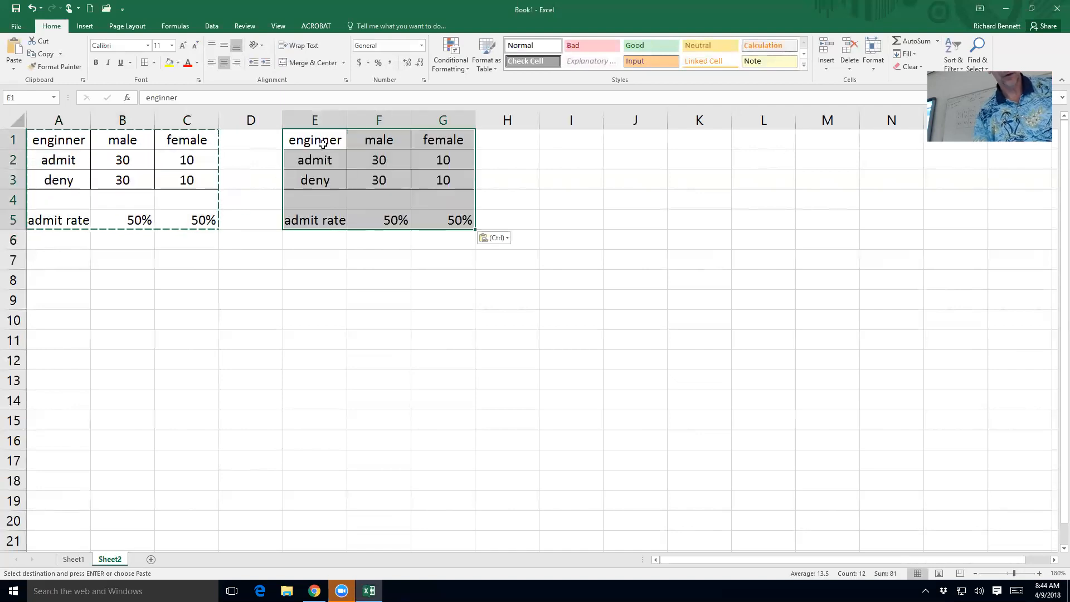
pyautogui.write('englishj')
pyautogui.press('BackSpace')
pyautogui.press('Return')
# Set the male English figures to 5 admitted in F2, 15 denied in F3 and a 25% admit rate in F5.
pyautogui.press('Right')
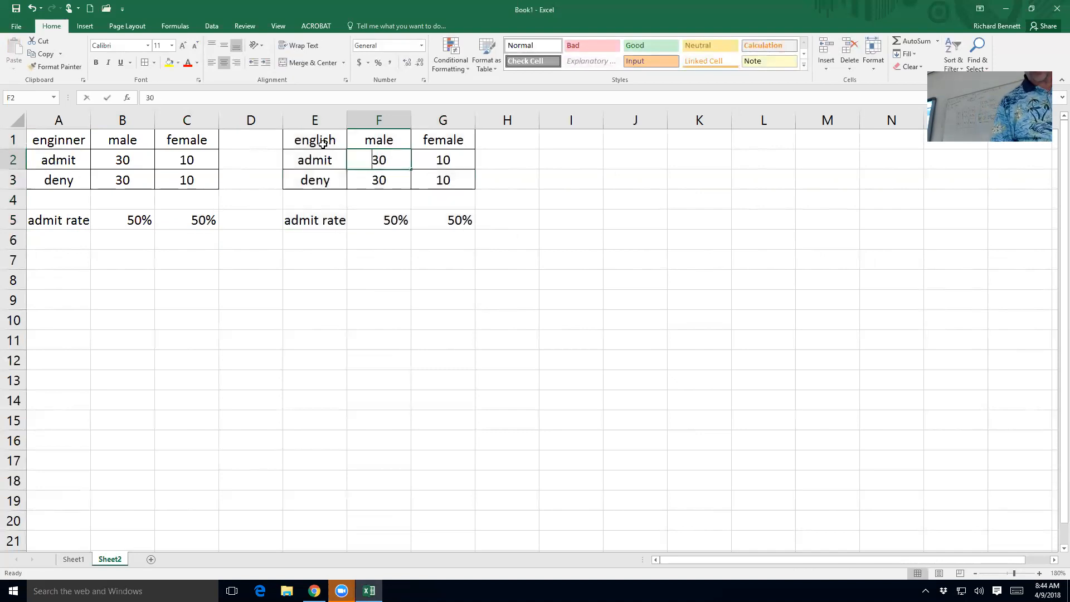
pyautogui.write('5')
pyautogui.press('Return')
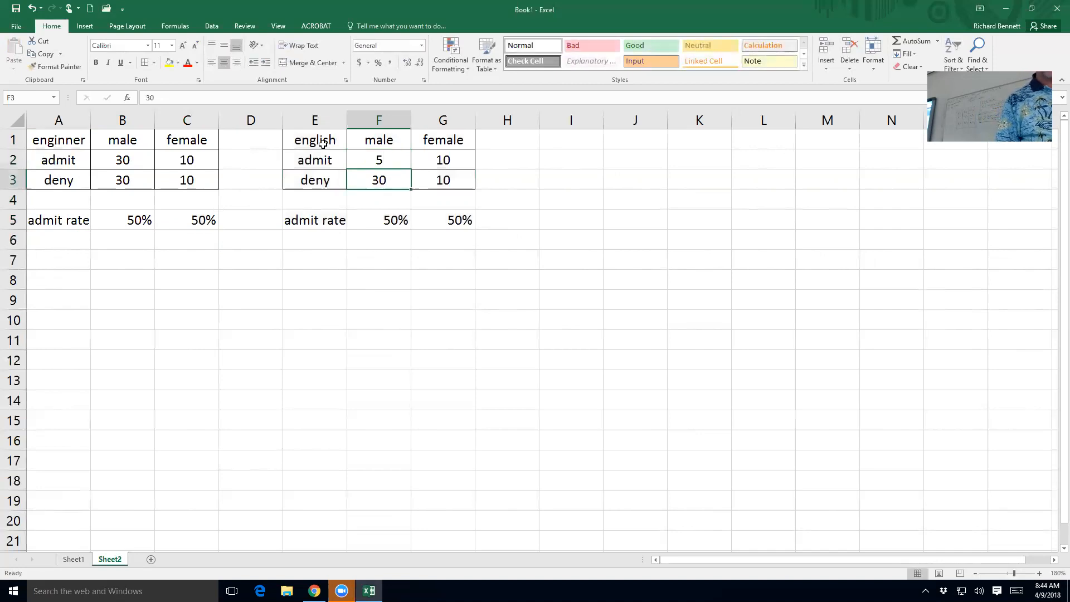
pyautogui.write('15')
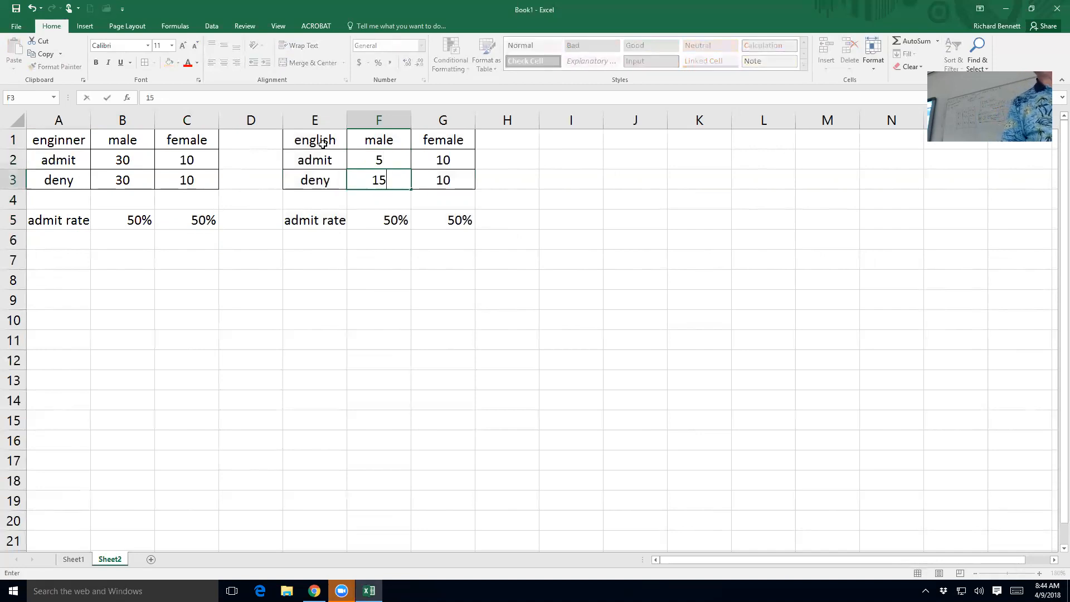
pyautogui.press('Return')
pyautogui.press('Return')
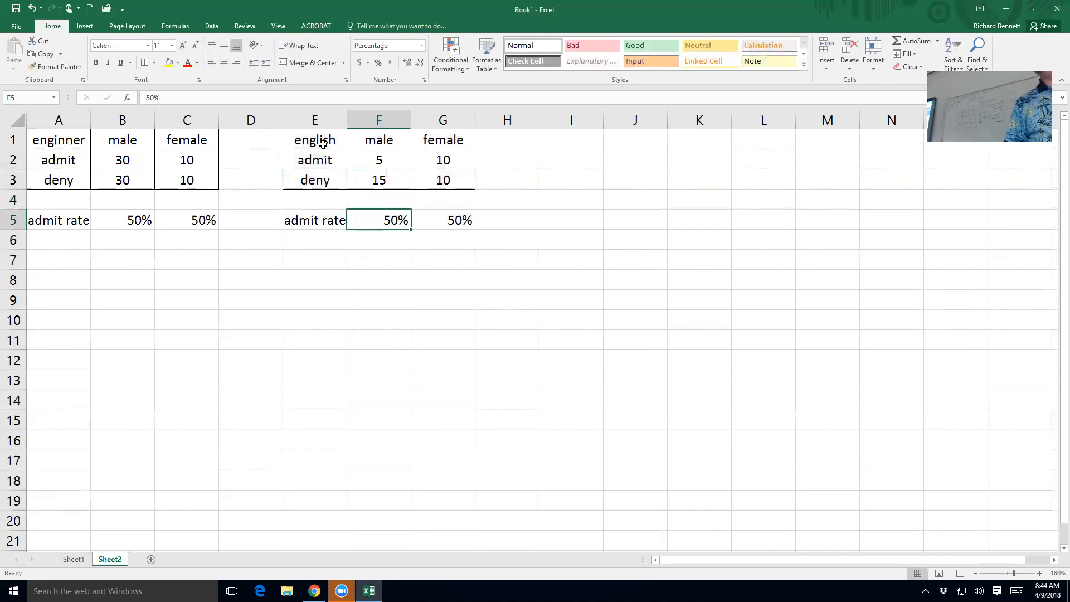
pyautogui.write('25')
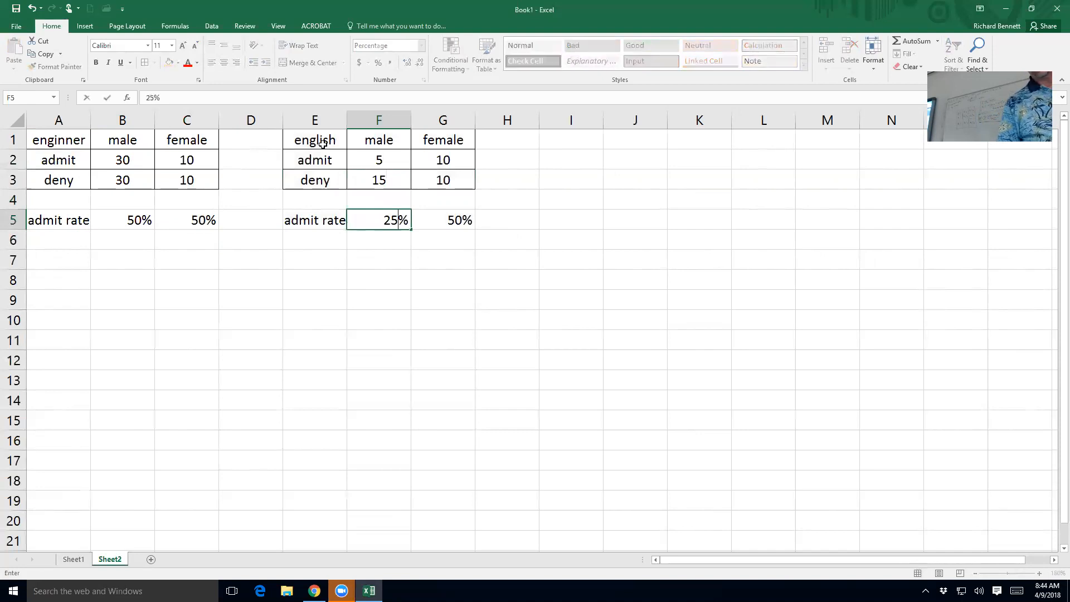
pyautogui.press('Return')
# Set the female English denied count in G3 to 30 and the female admit rate in G5 to 25%.
pyautogui.press('Up')
pyautogui.press('Up')
pyautogui.press('Up')
pyautogui.press('Up')
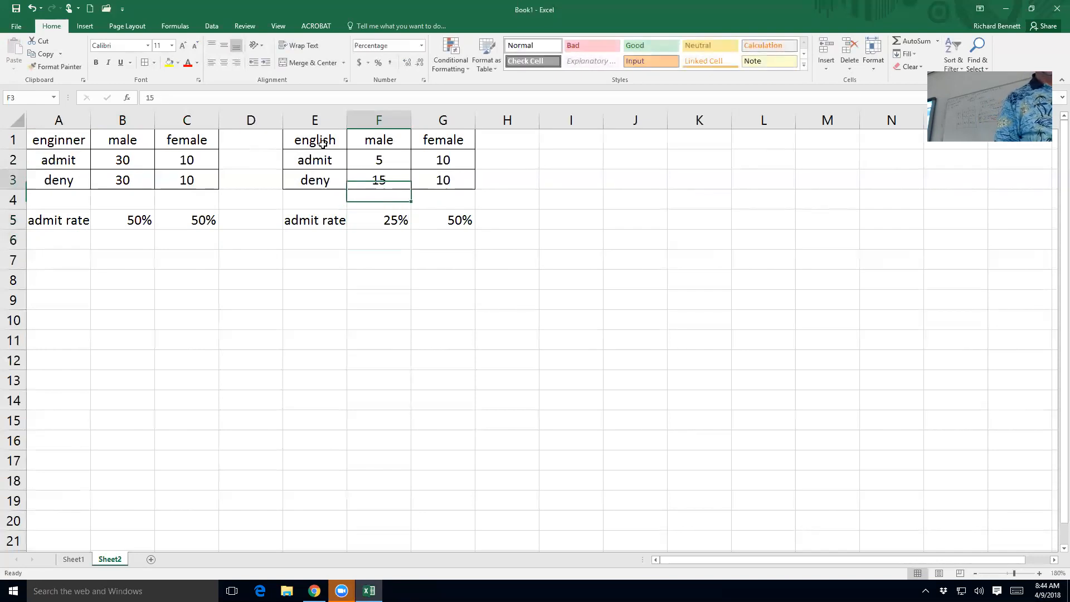
pyautogui.press('Right')
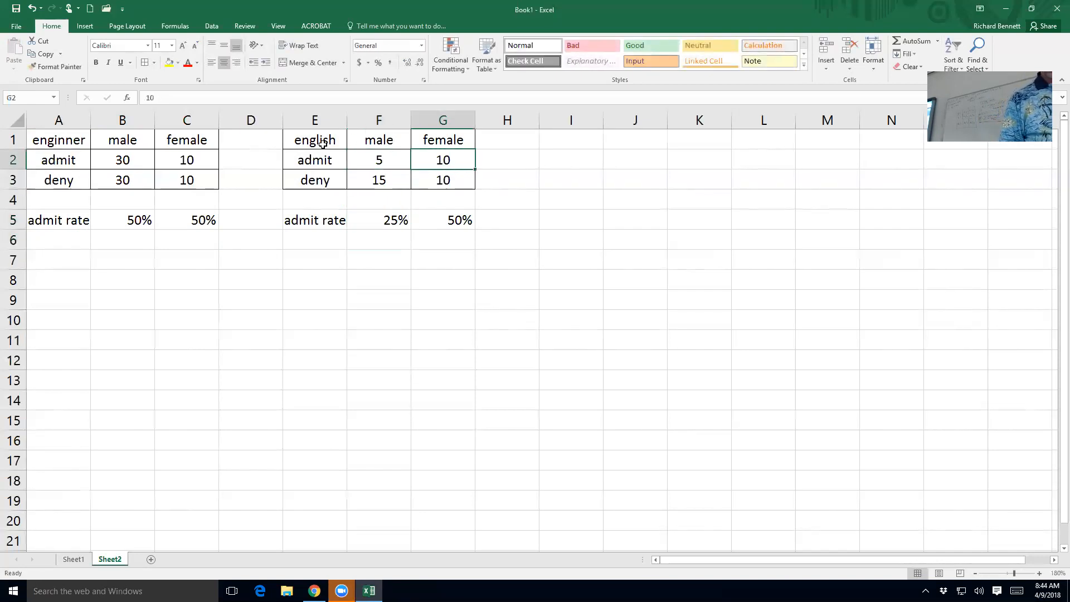
pyautogui.press('F2')
pyautogui.press('Return')
pyautogui.write('30')
pyautogui.press('Return')
pyautogui.press('Return')
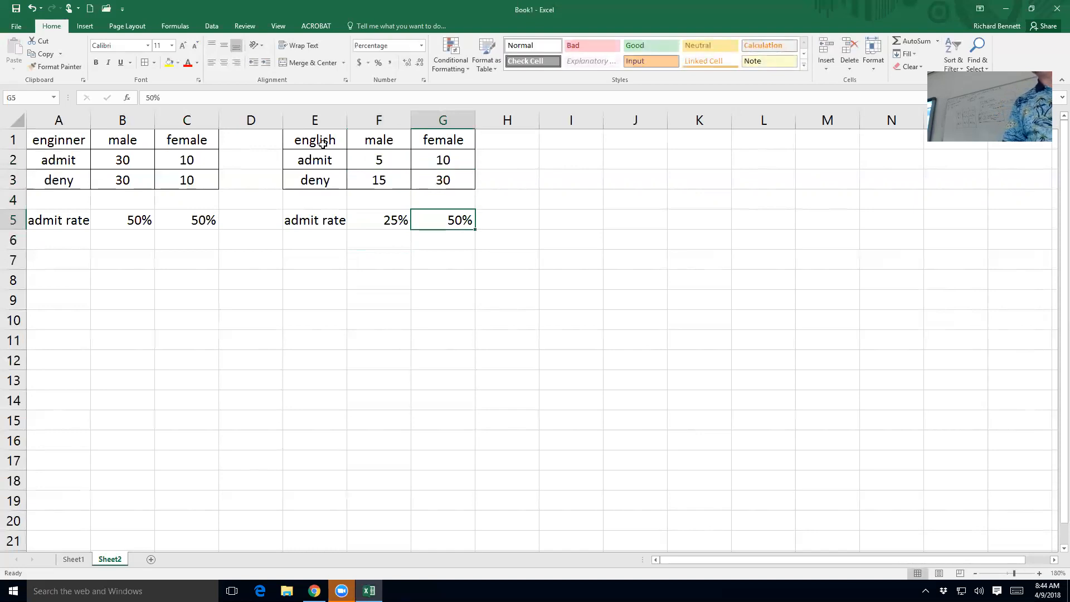
pyautogui.write('25')
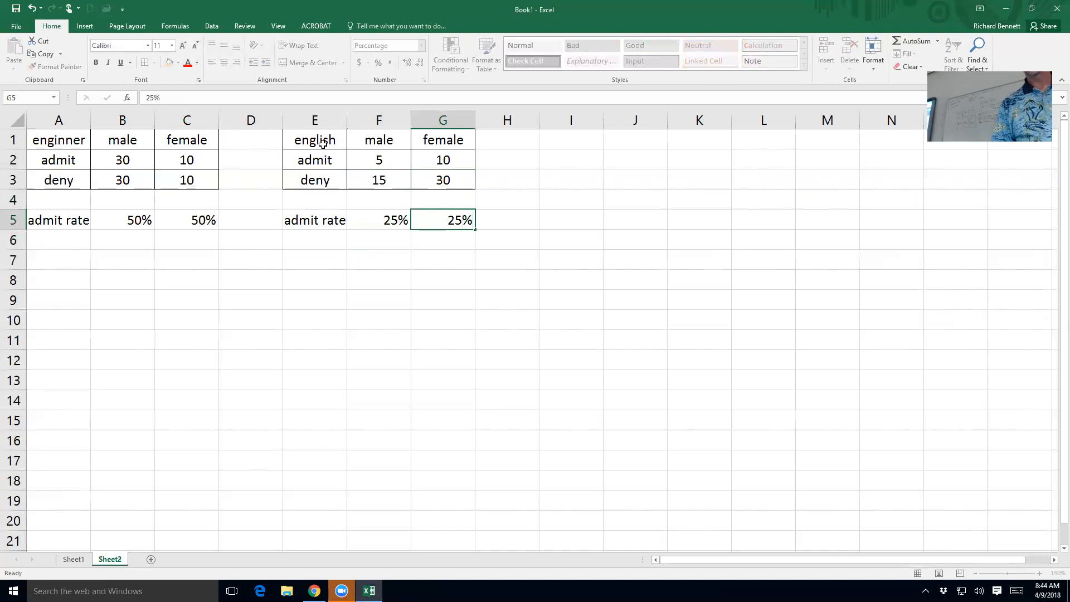
pyautogui.press('Return')
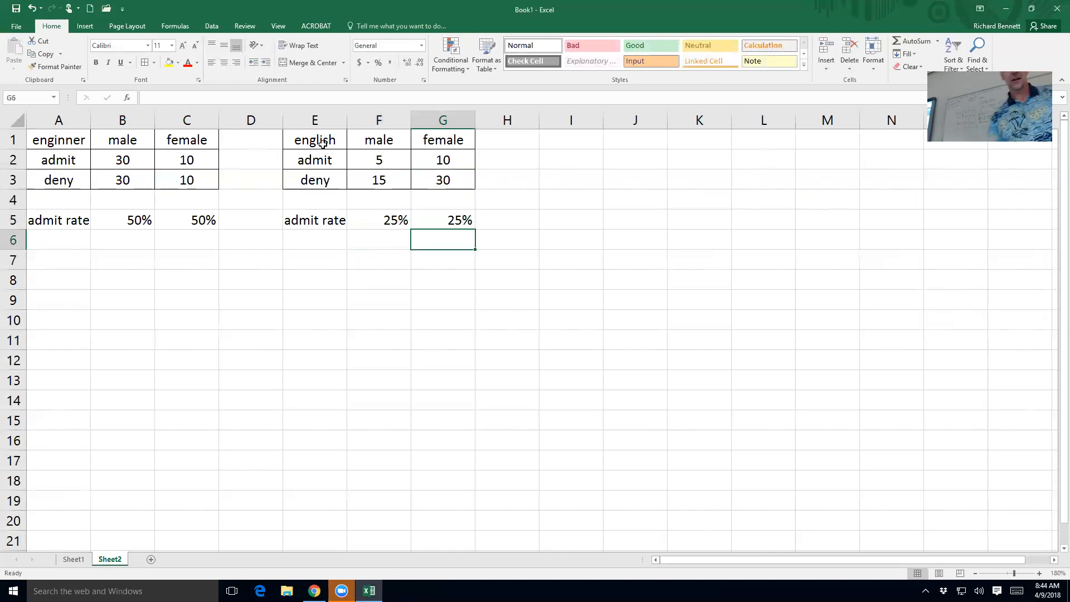
# Review the overall male and female admit rates in B9:C9 on Sheet1.
pyautogui.click(74, 559)
pyautogui.moveTo(111, 279); pyautogui.dragTo(168, 279)
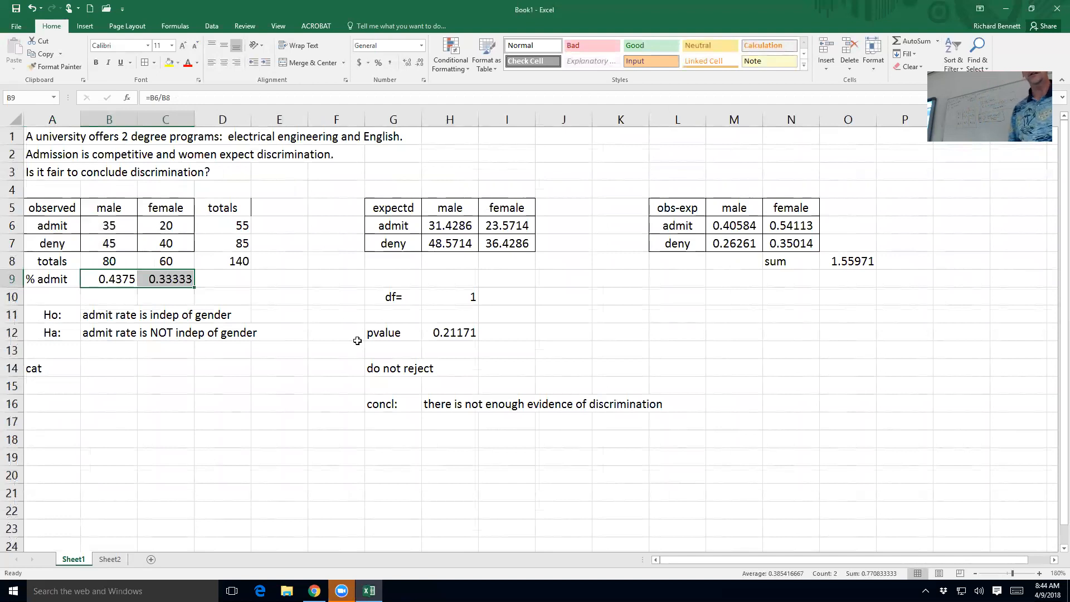
pyautogui.rightClick(357, 343)
pyautogui.press('Escape')
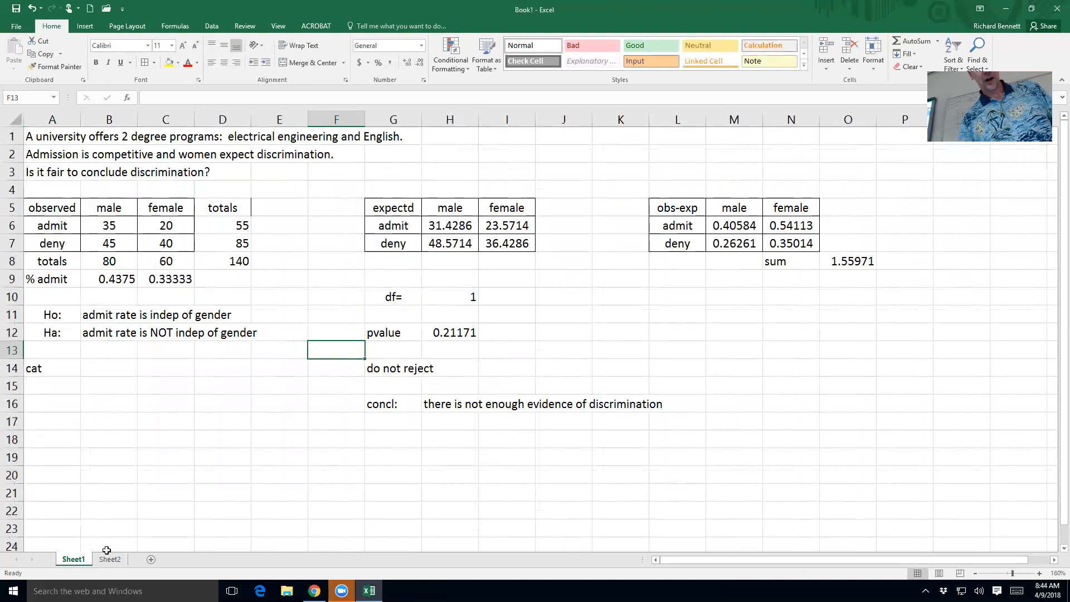
# Write the heading "Simpson's Paradox" in A7 of Sheet2.
pyautogui.click(108, 557)
pyautogui.click(62, 267)
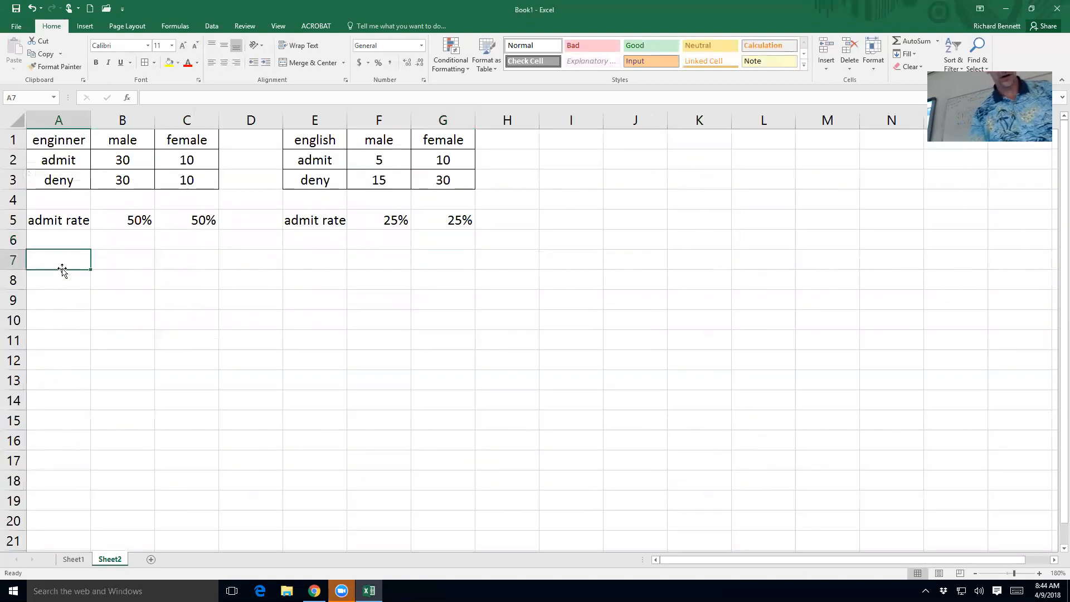
pyautogui.write("Simpson's")
pyautogui.write(' Para')
pyautogui.press('BackSpace')
pyautogui.press('BackSpace')
pyautogui.write('aradox')
pyautogui.press('Return')
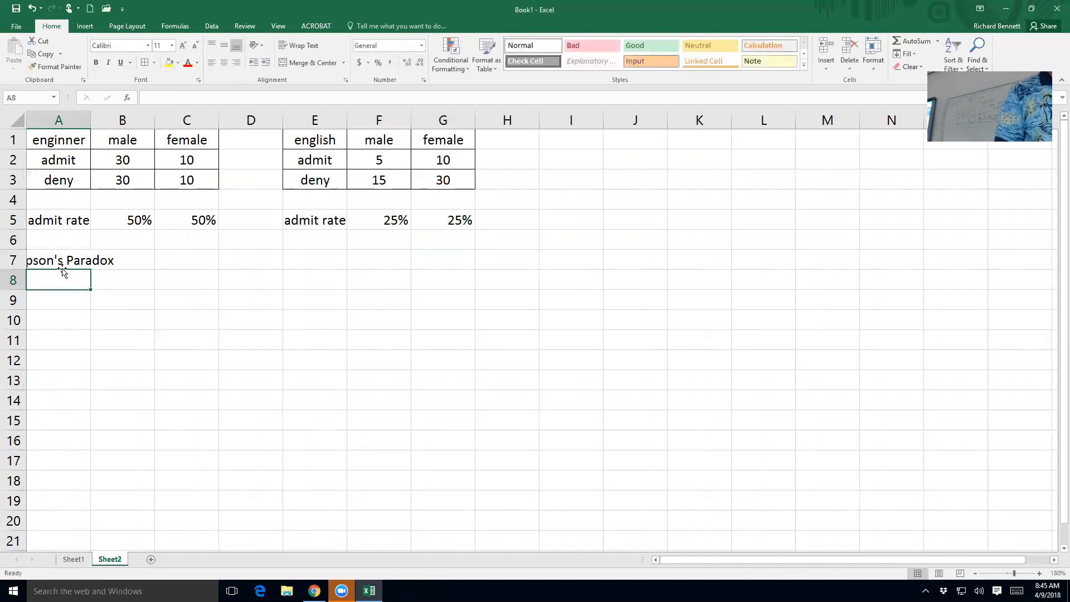
# Write the explanation "if groups are unequally sized, association can reverse" in A8.
pyautogui.write('if ')
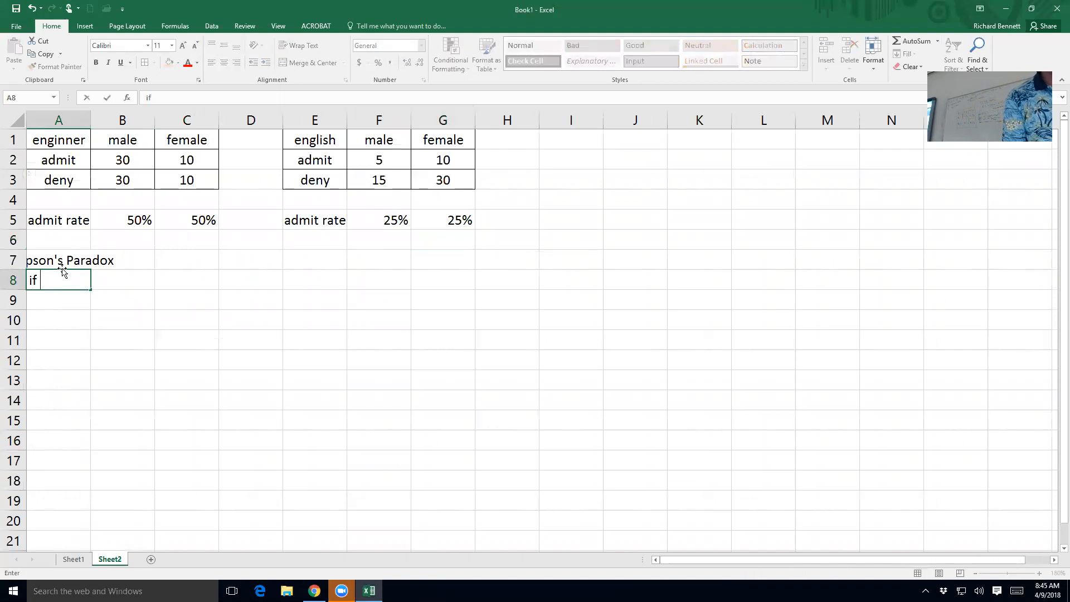
pyautogui.write('groups are uneuqa')
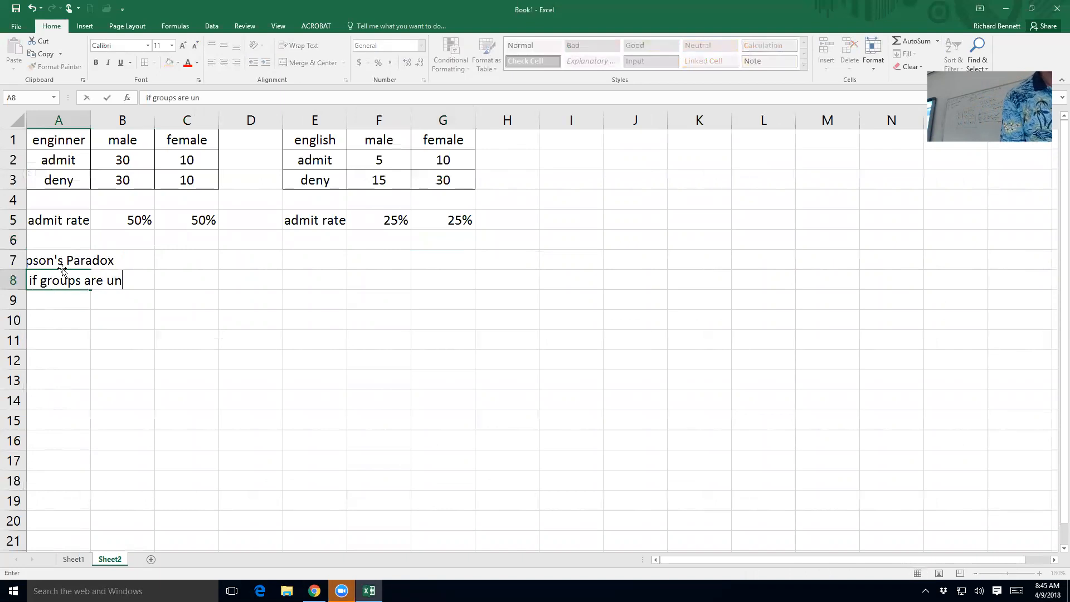
pyautogui.press('BackSpace')
pyautogui.press('BackSpace')
pyautogui.press('BackSpace')
pyautogui.write('qually size')
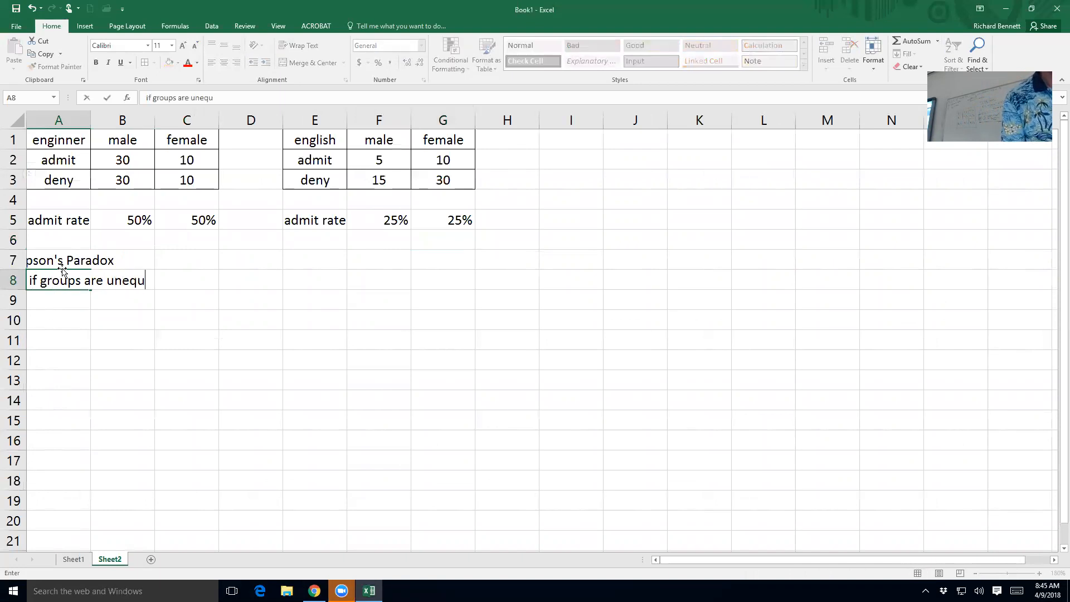
pyautogui.write(', assoca')
pyautogui.press('BackSpace')
pyautogui.write('iatinos')
pyautogui.press('BackSpace')
pyautogui.press('BackSpace')
pyautogui.press('BackSpace')
pyautogui.write('on can reverse')
pyautogui.press('Return')
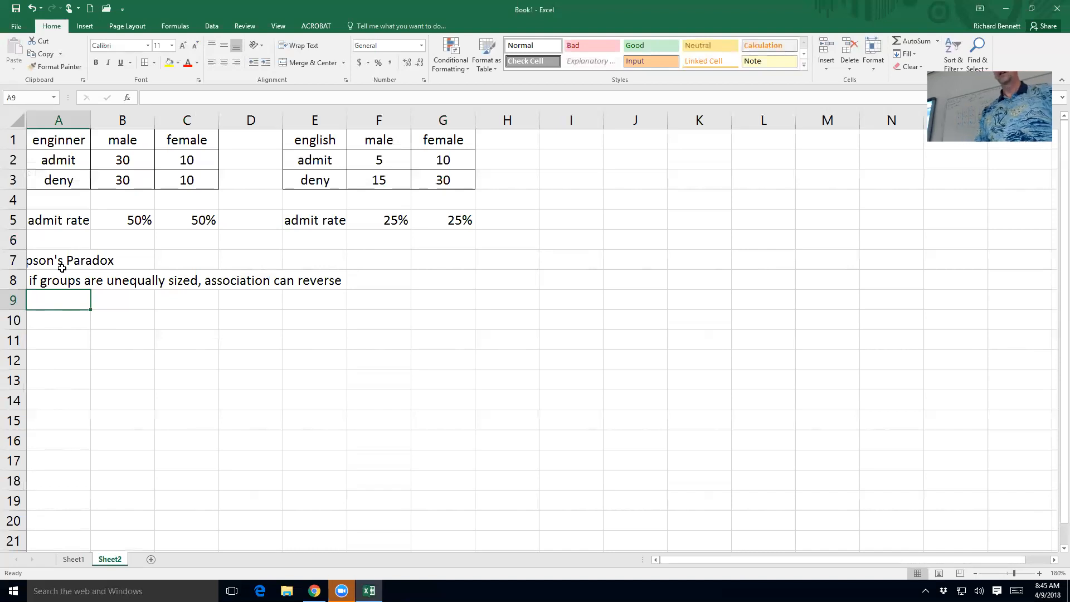
# Set the male admitted count for engineering in B2 to 29.
pyautogui.click(125, 161)
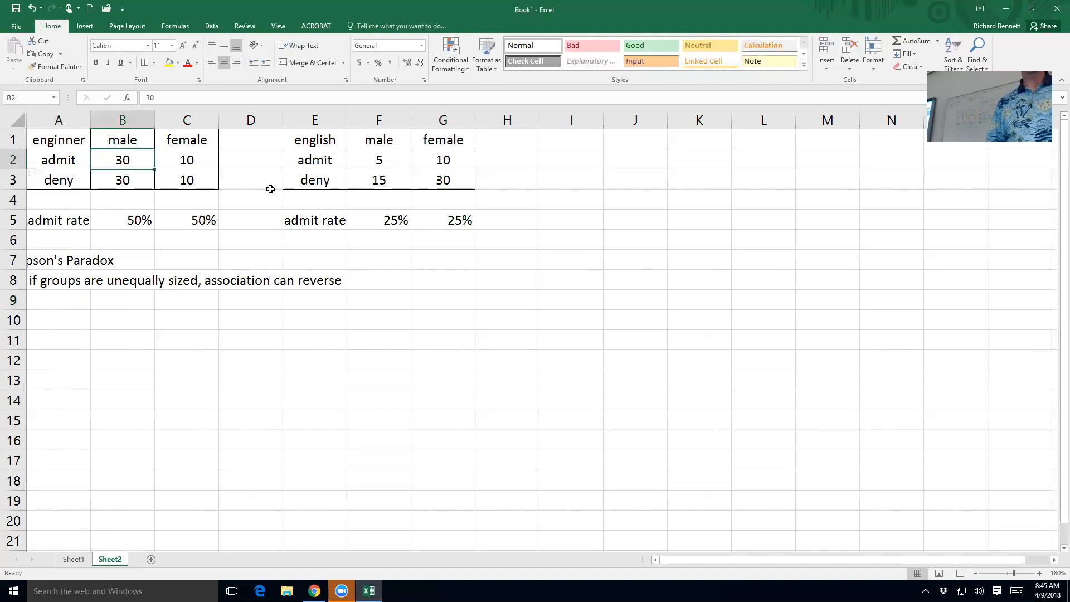
pyautogui.write('29')
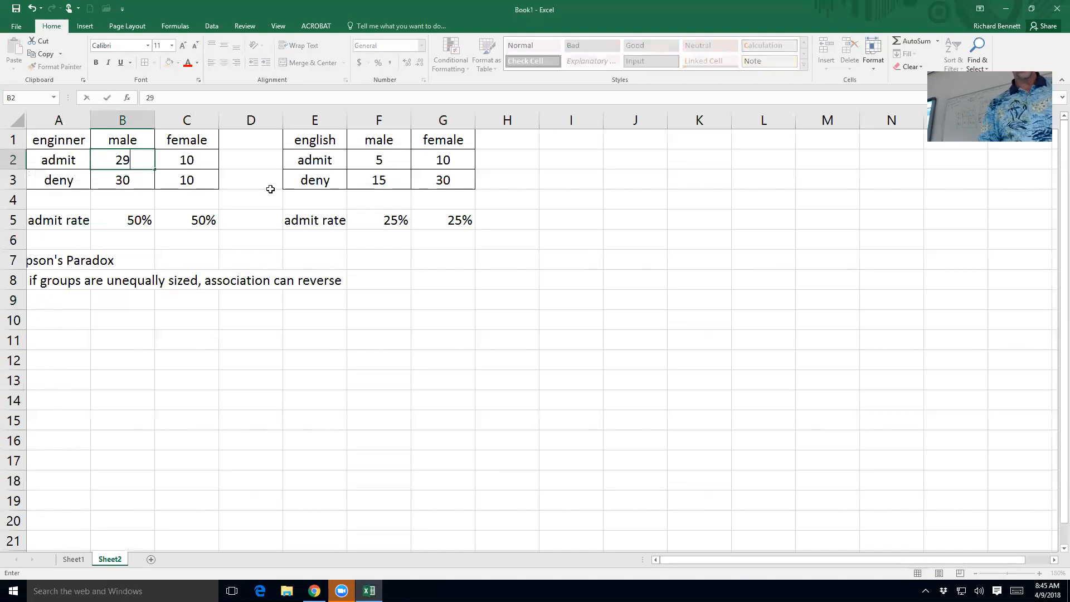
pyautogui.press('Return')
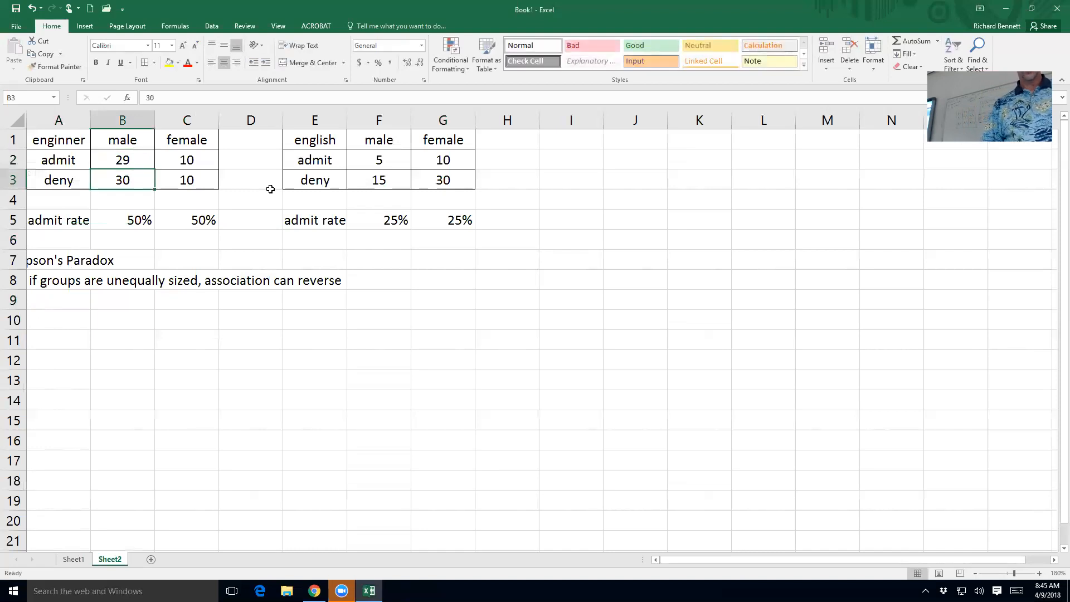
# Set the male denied count for engineering in B3 to 31 and write the row label "totals" in A4.
pyautogui.write('31')
pyautogui.press('Return')
pyautogui.press('Left')
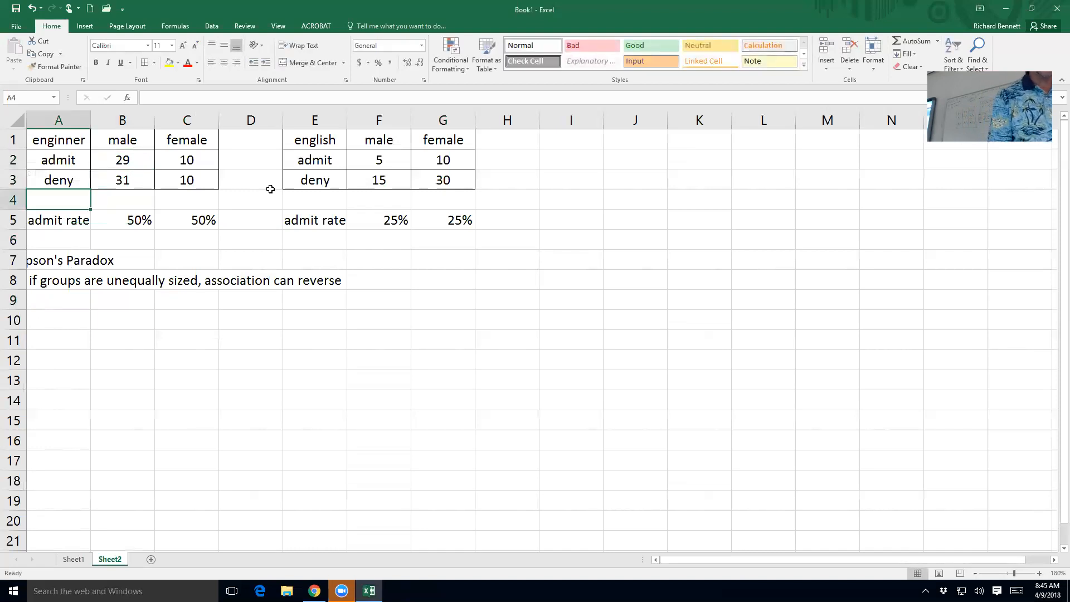
pyautogui.write('totals')
pyautogui.press('Return')
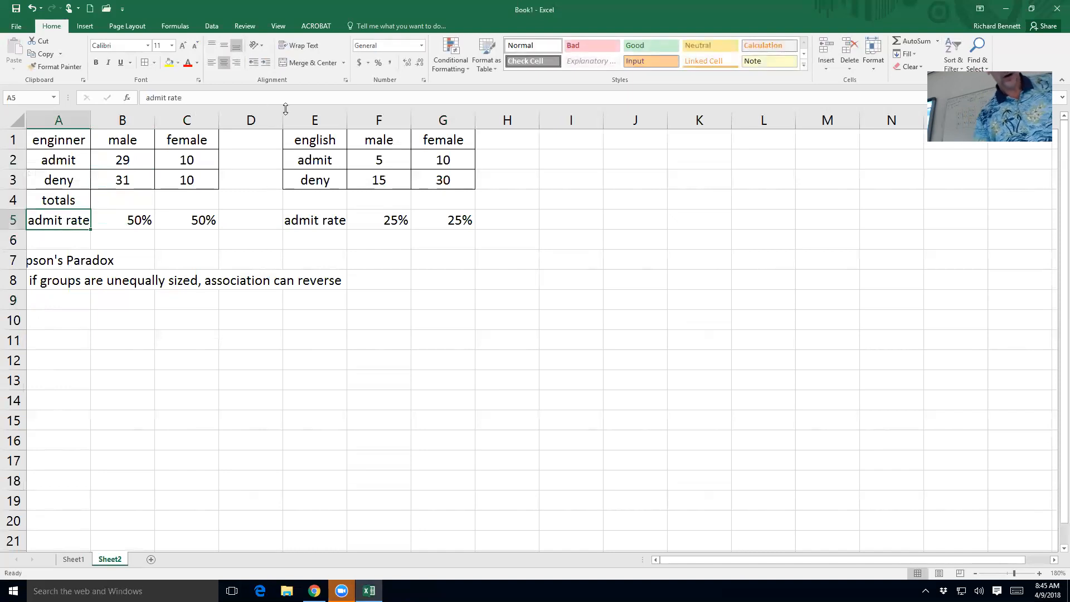
# Sum the male engineering counts in B4 and copy the formula to C4 for the female counts.
pyautogui.click(131, 201)
pyautogui.click(900, 45)
pyautogui.press('Return')
pyautogui.press('Up')
pyautogui.hotkey('ctrl', 'c')
pyautogui.press('Right')
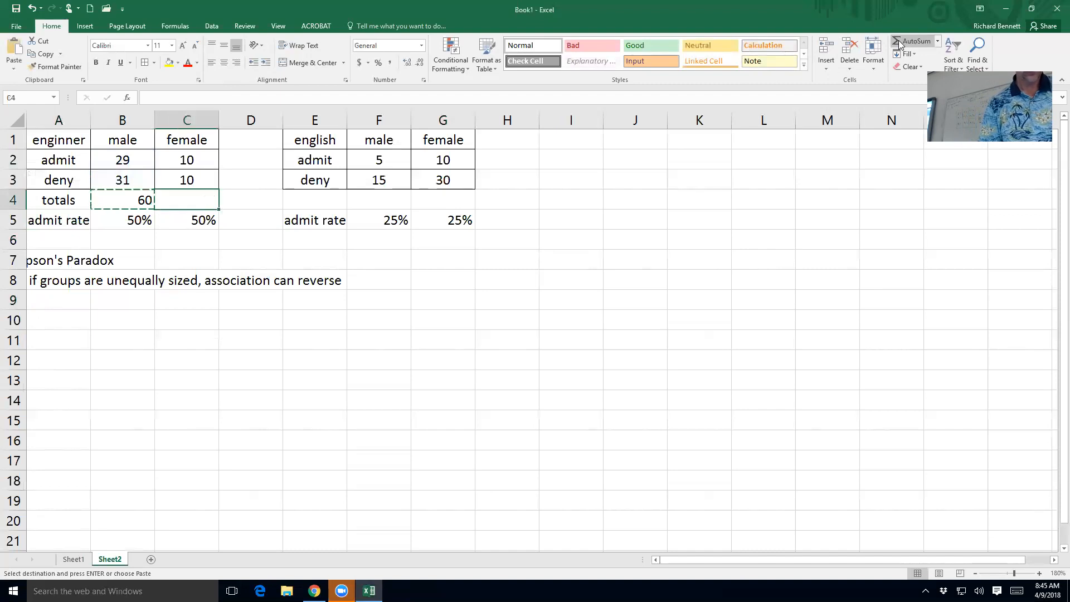
pyautogui.hotkey('ctrl', 'v')
# Calculate the male engineering admit rate in B5 with the formula =B2/B4.
pyautogui.press('Down')
pyautogui.press('Left')
pyautogui.write('=')
pyautogui.press('Up')
pyautogui.press('Up')
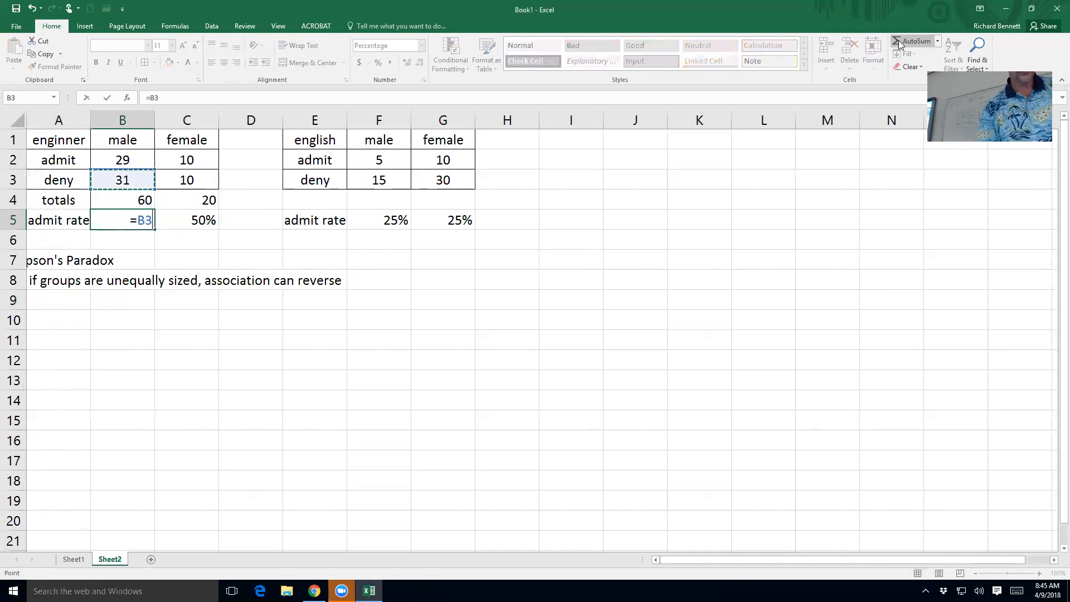
pyautogui.press('Up')
pyautogui.write('/')
pyautogui.press('Up')
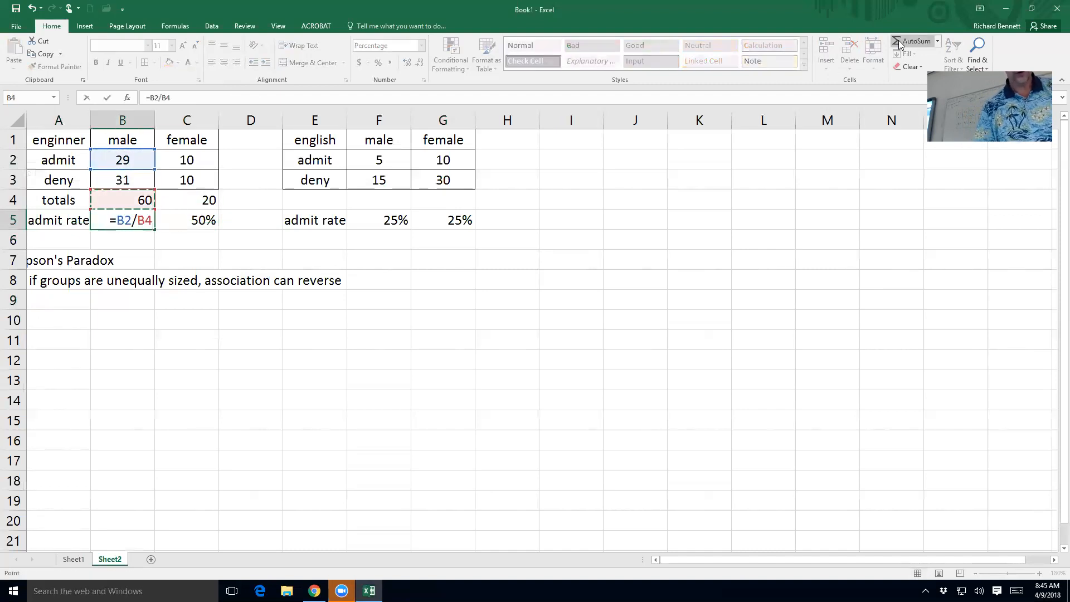
pyautogui.press('Return')
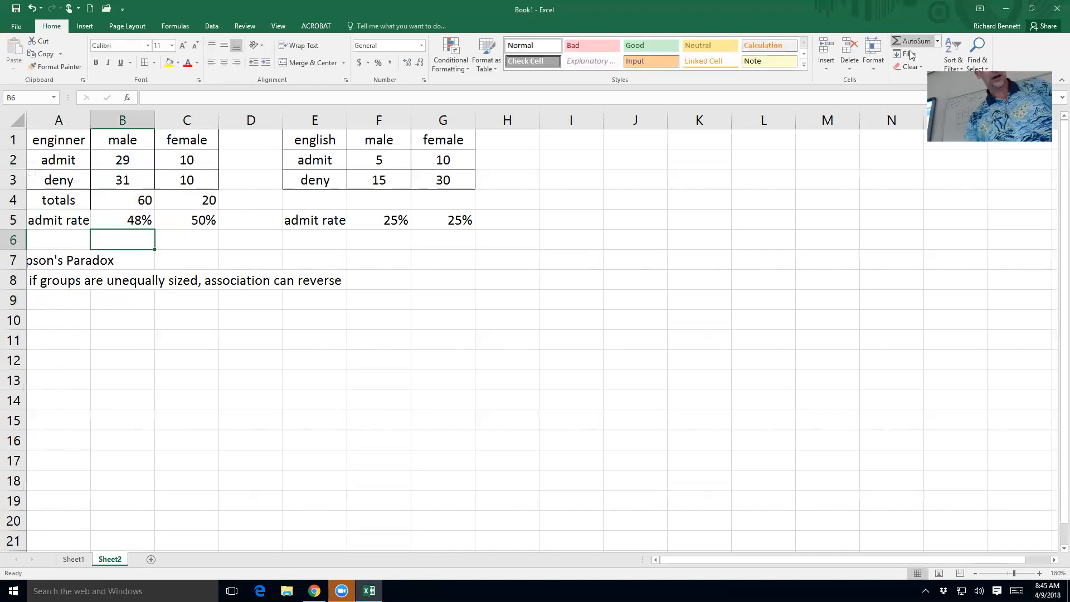
# Set the female engineering counts to 11 admitted in C2 and 9 denied in C3.
pyautogui.click(208, 165)
pyautogui.write('11')
pyautogui.press('Return')
pyautogui.write('9')
pyautogui.press('Return')
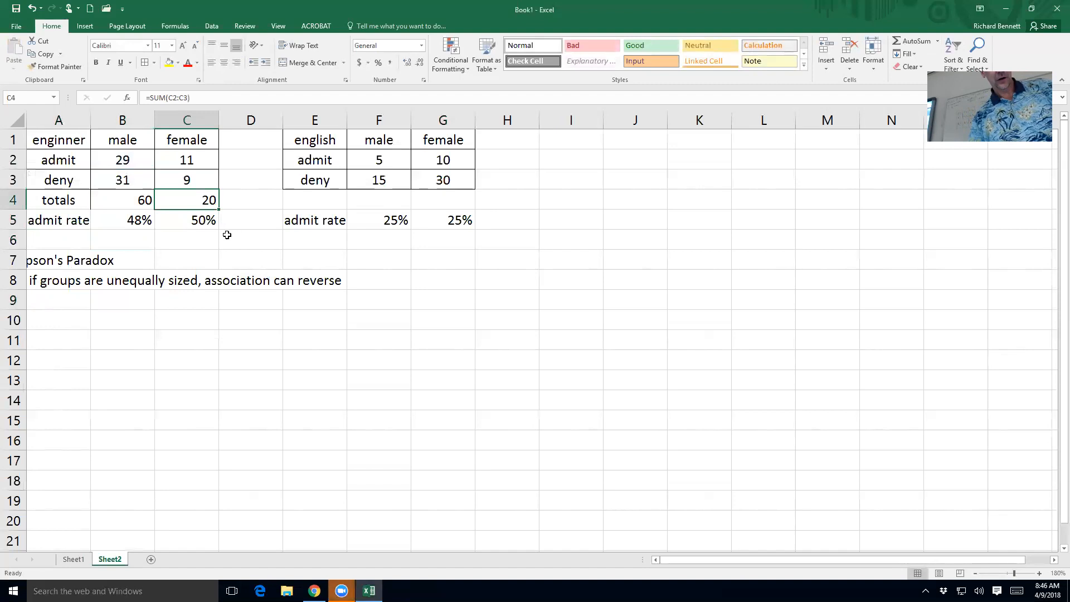
# Copy the male admit rate formula from B5 to C5 for the female engineering applicants.
pyautogui.click(131, 219)
pyautogui.hotkey('ctrl', 'c')
pyautogui.press('Right')
pyautogui.hotkey('ctrl', 'v')
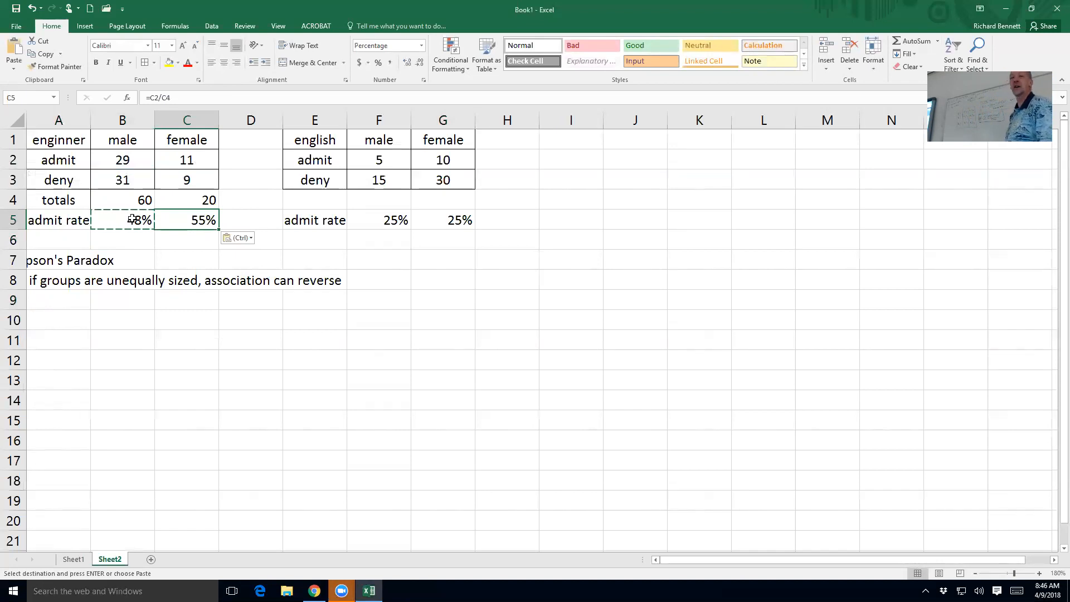
# Sum the male and female engineering totals B4:C4 in D4.
pyautogui.click(244, 195)
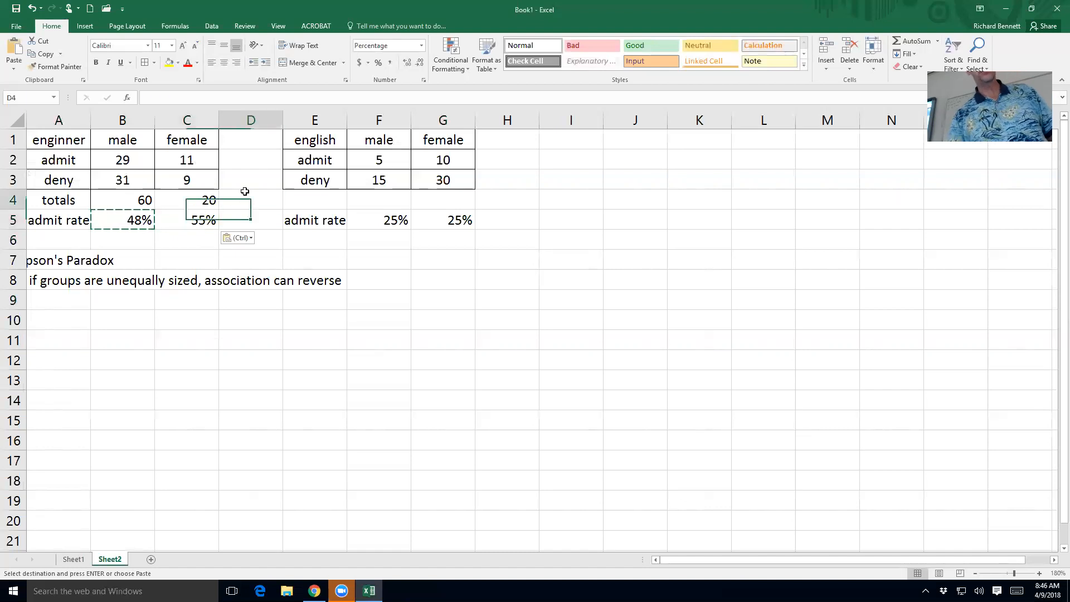
pyautogui.click(901, 43)
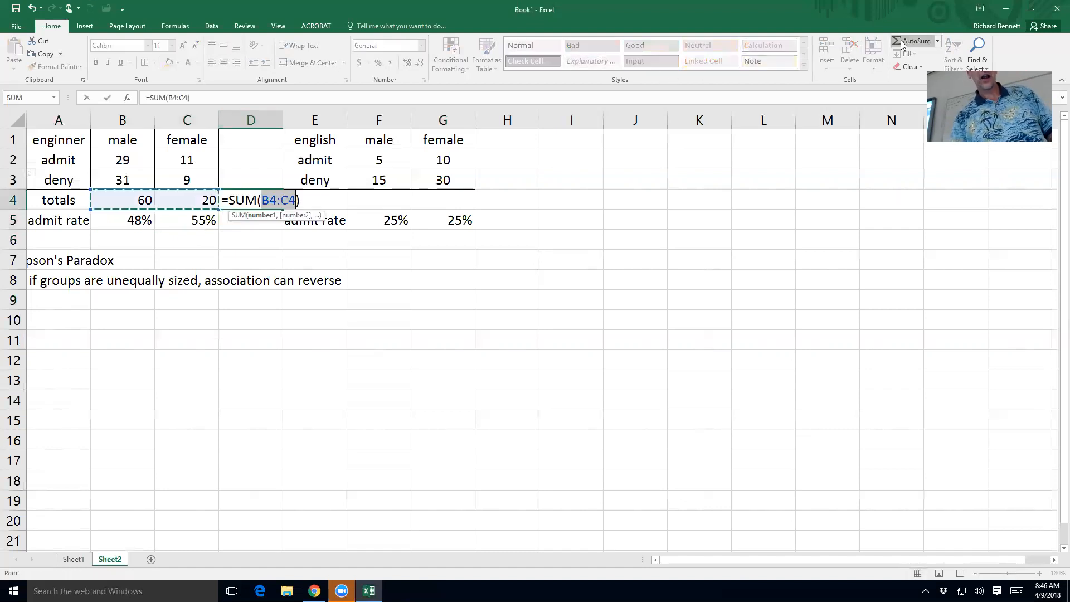
pyautogui.press('Return')
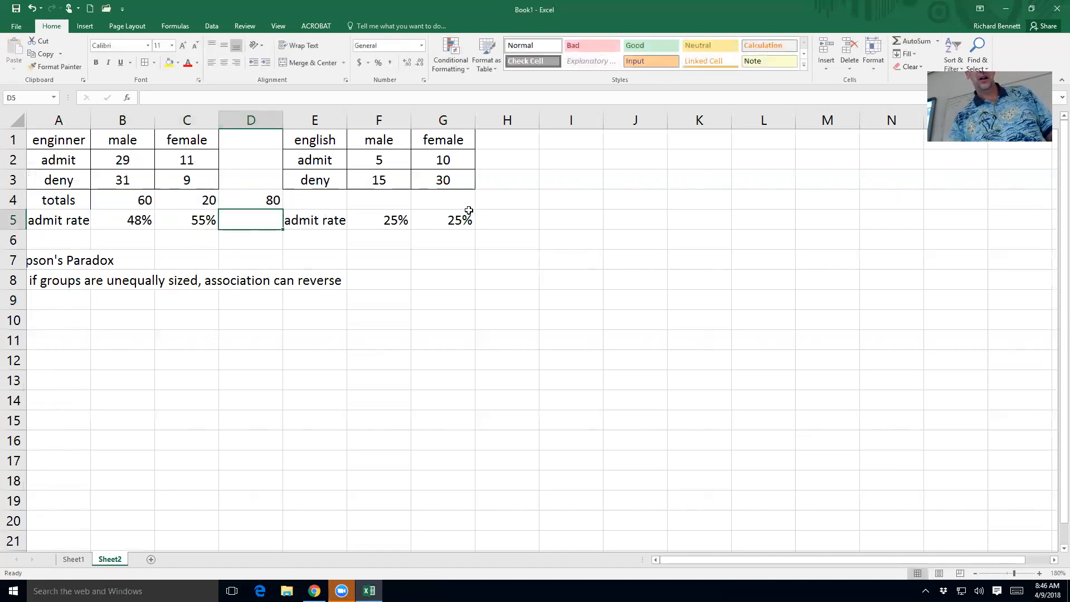
# Copy the engineering total formulas in B4:D4 to F4:H4 under the English table.
pyautogui.moveTo(134, 200); pyautogui.dragTo(257, 199)
pyautogui.hotkey('ctrl', 'c')
pyautogui.click(329, 200)
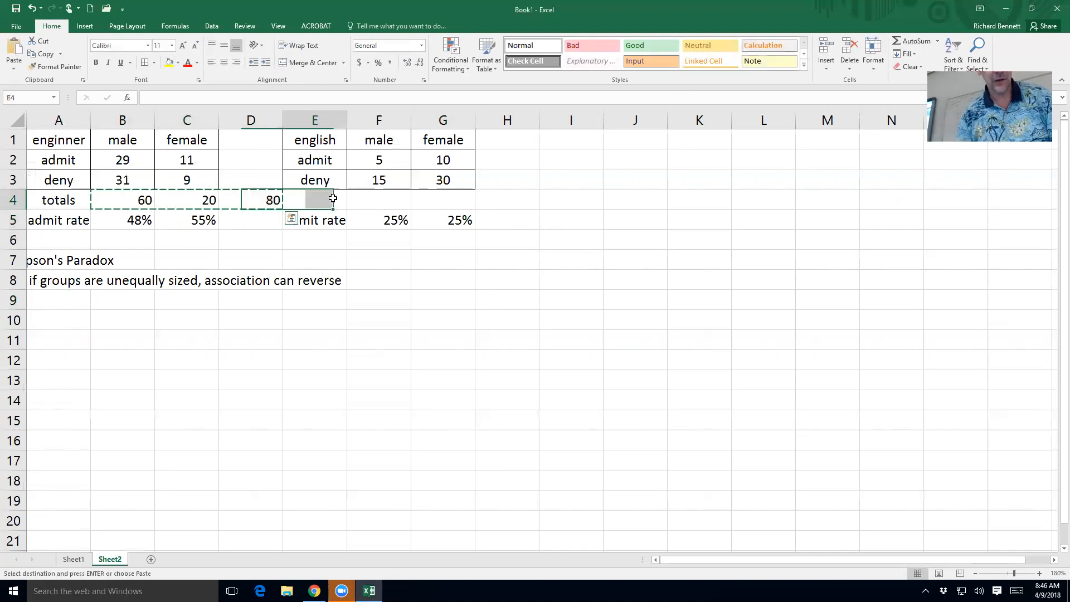
pyautogui.hotkey('ctrl', 'v')
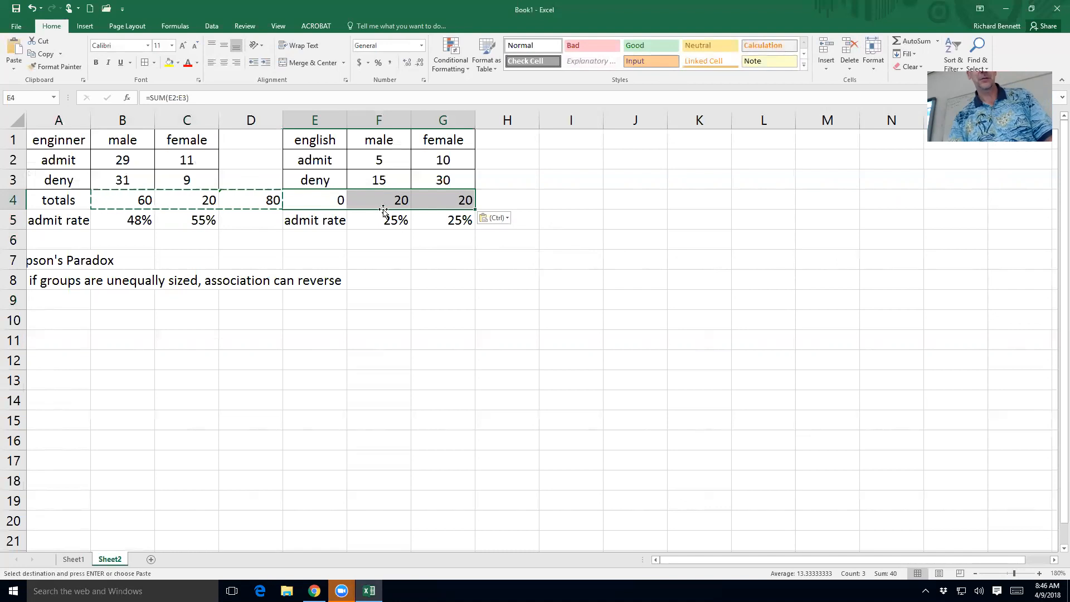
pyautogui.hotkey('ctrl', 'z')
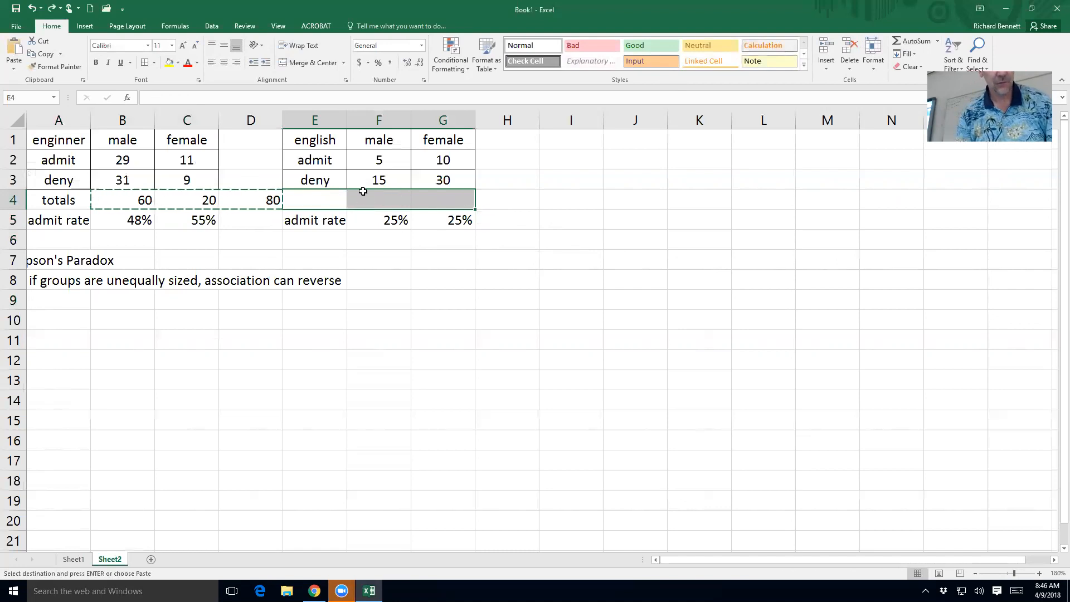
pyautogui.click(386, 203)
pyautogui.hotkey('ctrl', 'v')
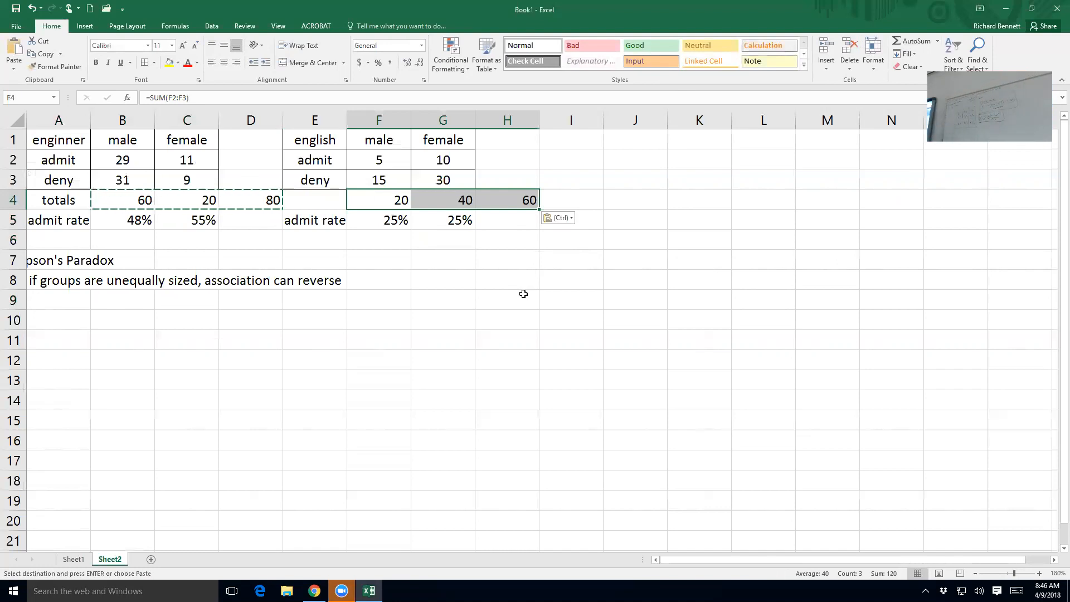
# Compare the program totals in D4 and H4 and check the female engineering admit rate in C5.
pyautogui.click(250, 200)
pyautogui.click(507, 200)
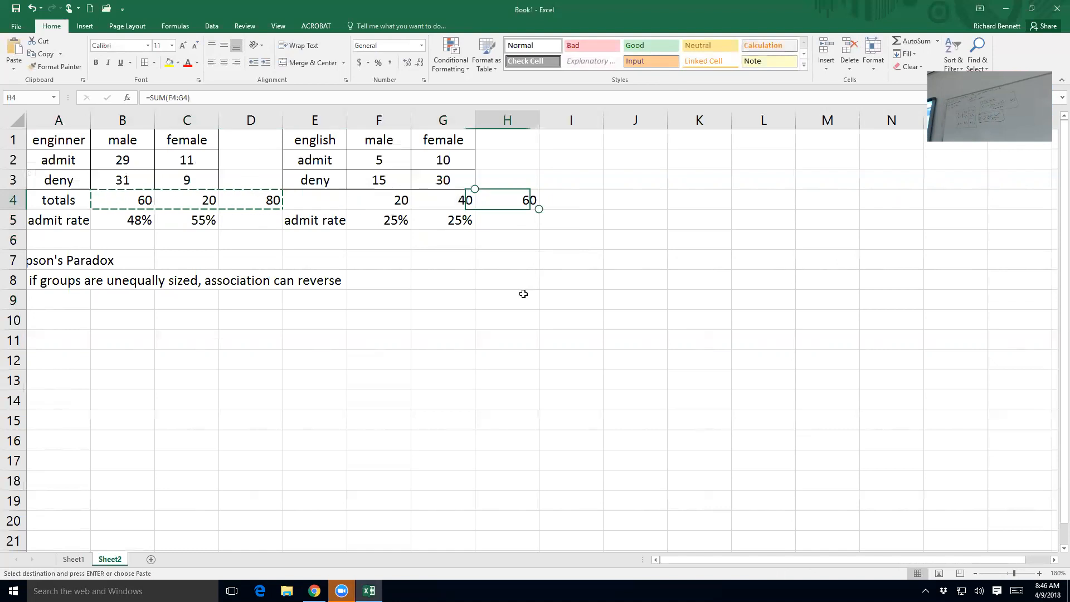
pyautogui.click(187, 221)
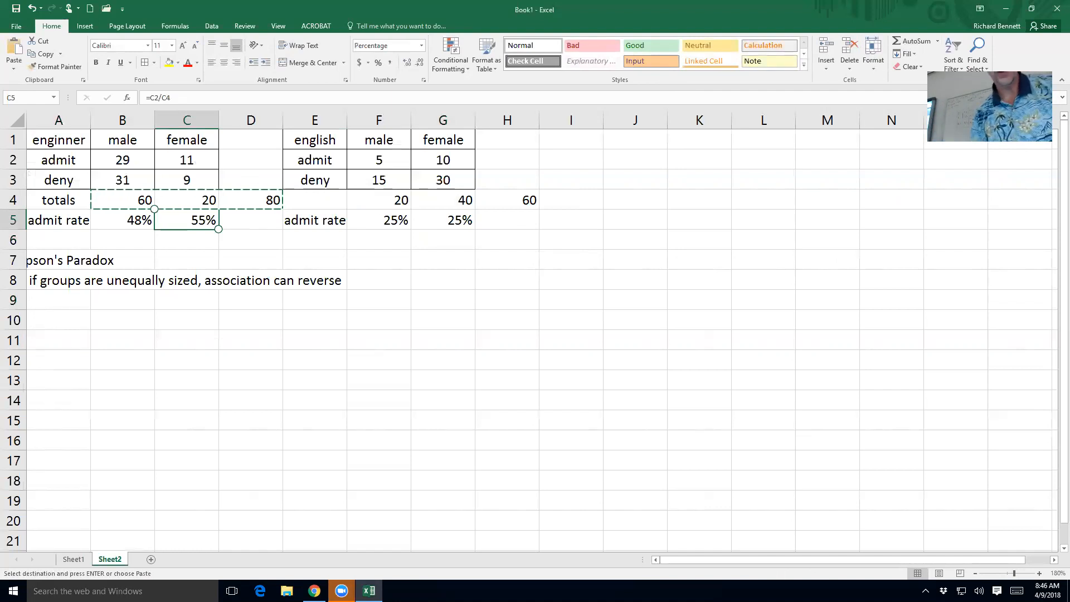
# Review the overall admit rates in row 9 and the conclusion in row 16 of Sheet1.
pyautogui.click(73, 559)
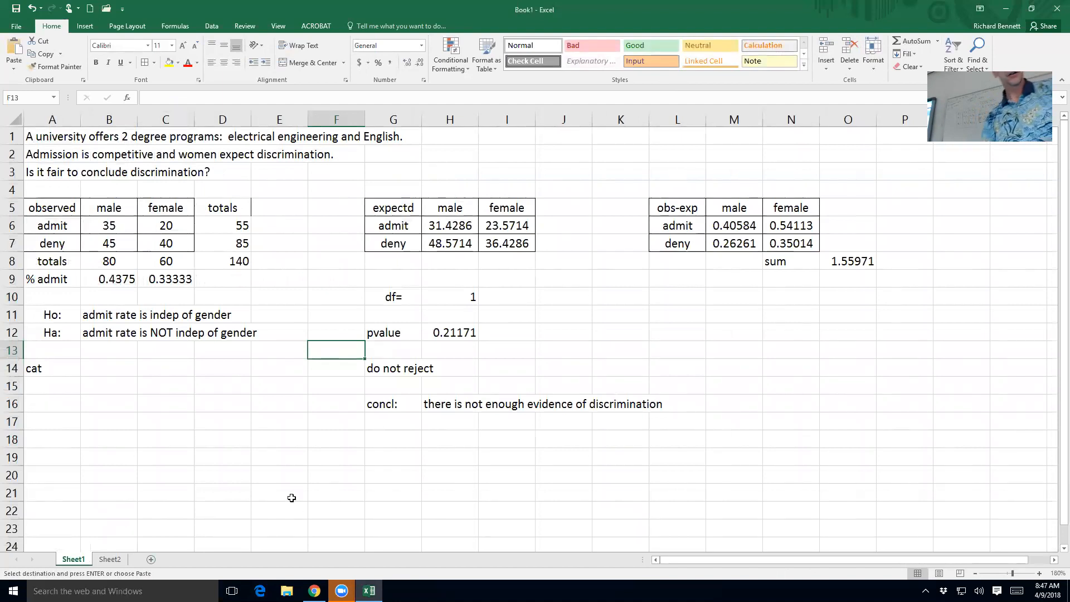
pyautogui.moveTo(153, 274); pyautogui.dragTo(39, 279)
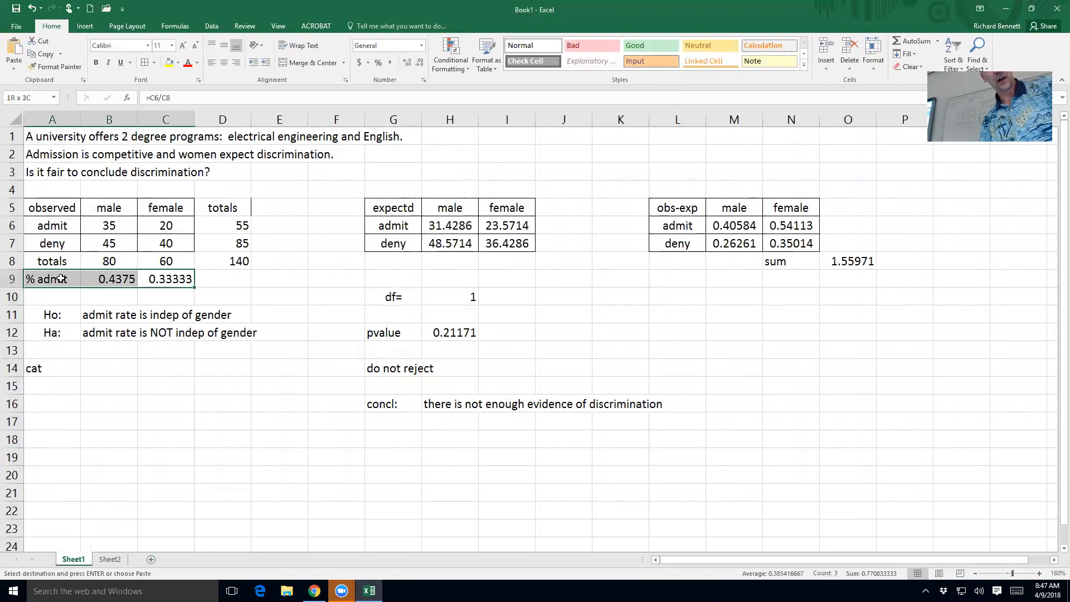
pyautogui.moveTo(376, 402); pyautogui.dragTo(460, 401)
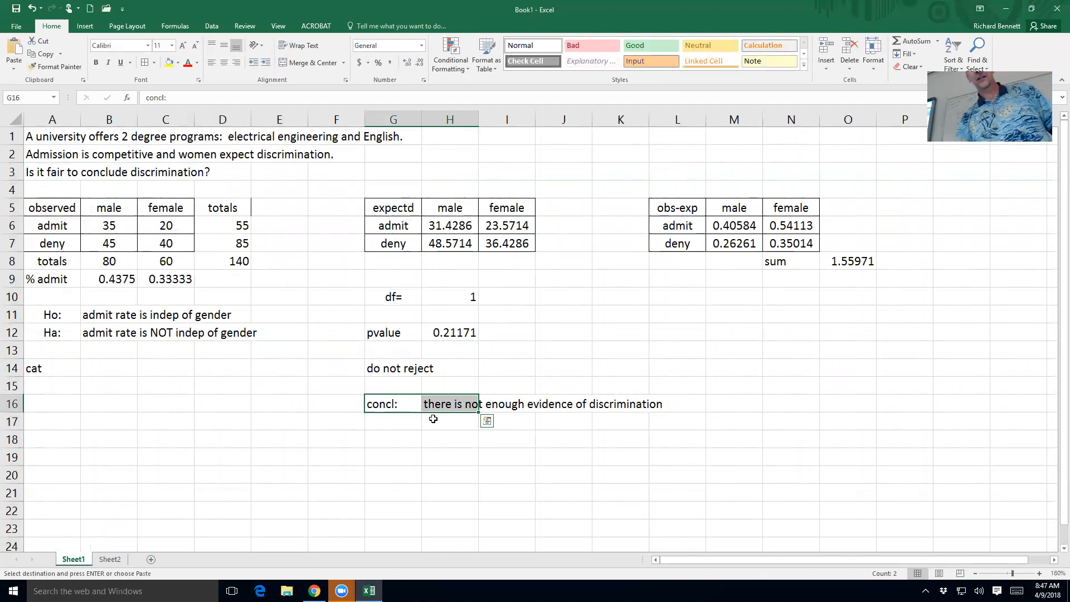
# Add the line "it appears that admission is indep of gender" in H17 below the conclusion.
pyautogui.click(441, 417)
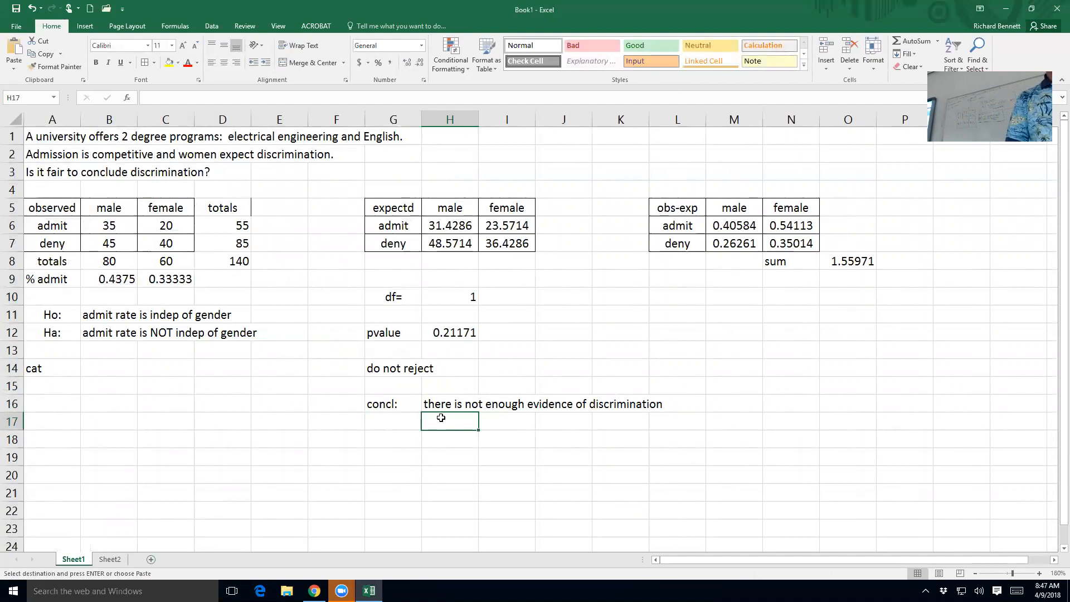
pyautogui.write('it appears that admit')
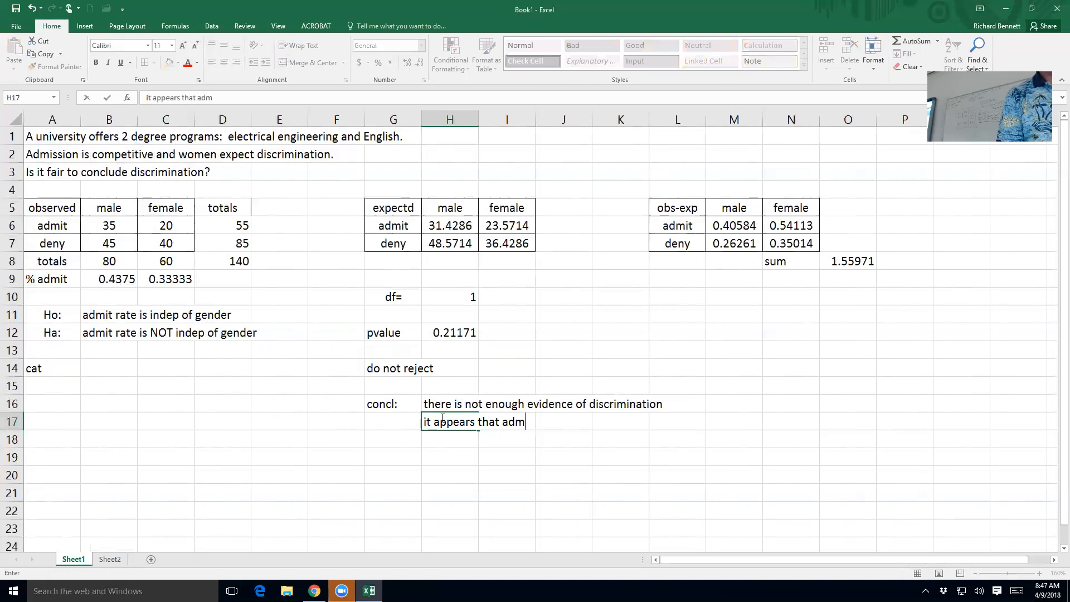
pyautogui.press('BackSpace')
pyautogui.press('BackSpace')
pyautogui.write('ssion is indep of')
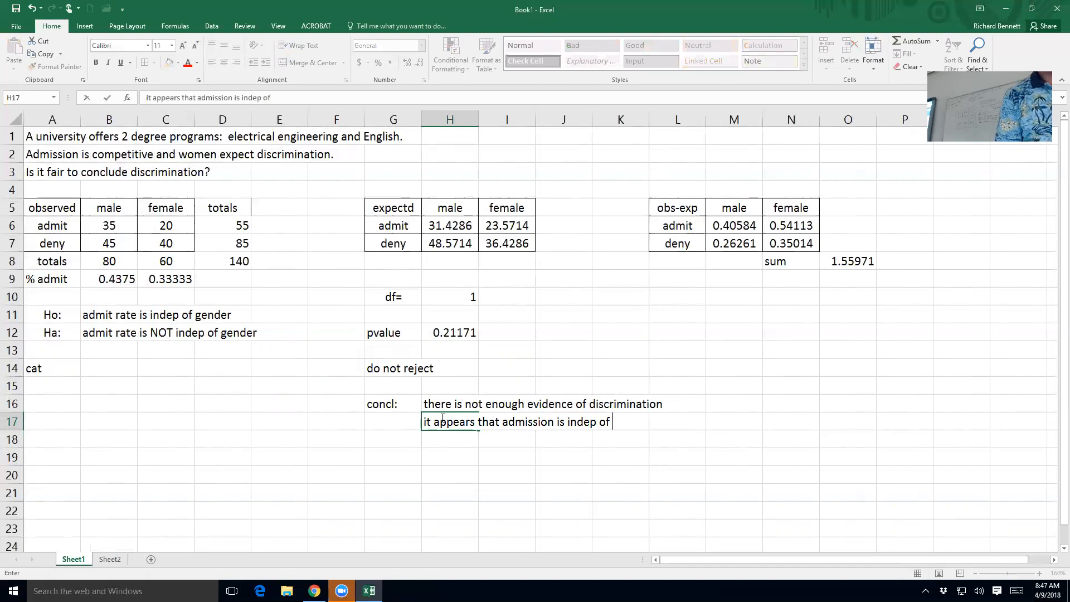
pyautogui.write(' gender')
pyautogui.press('Return')
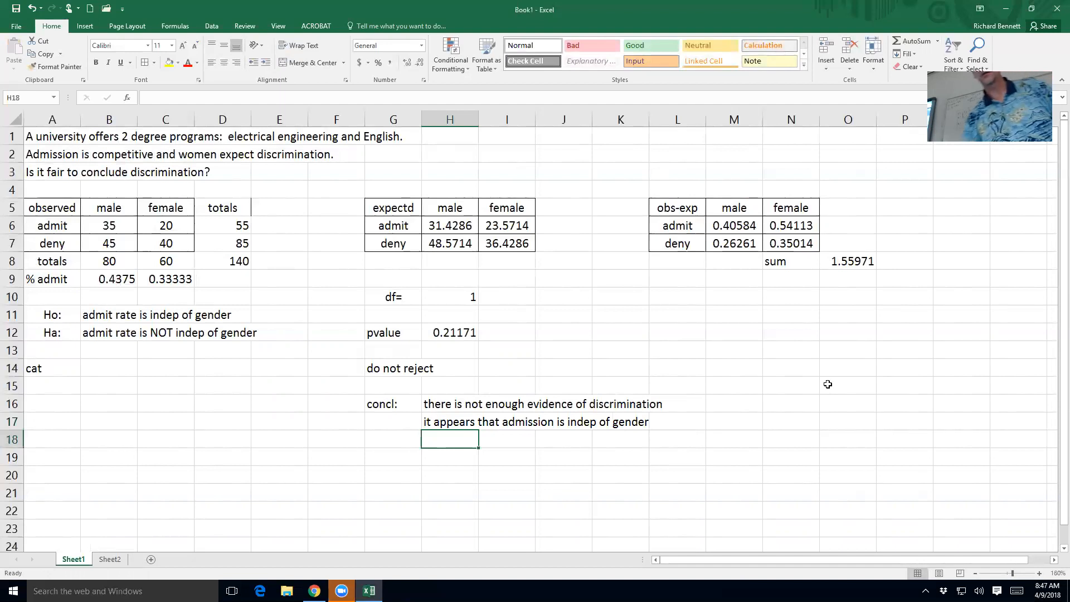
pyautogui.click(704, 58)
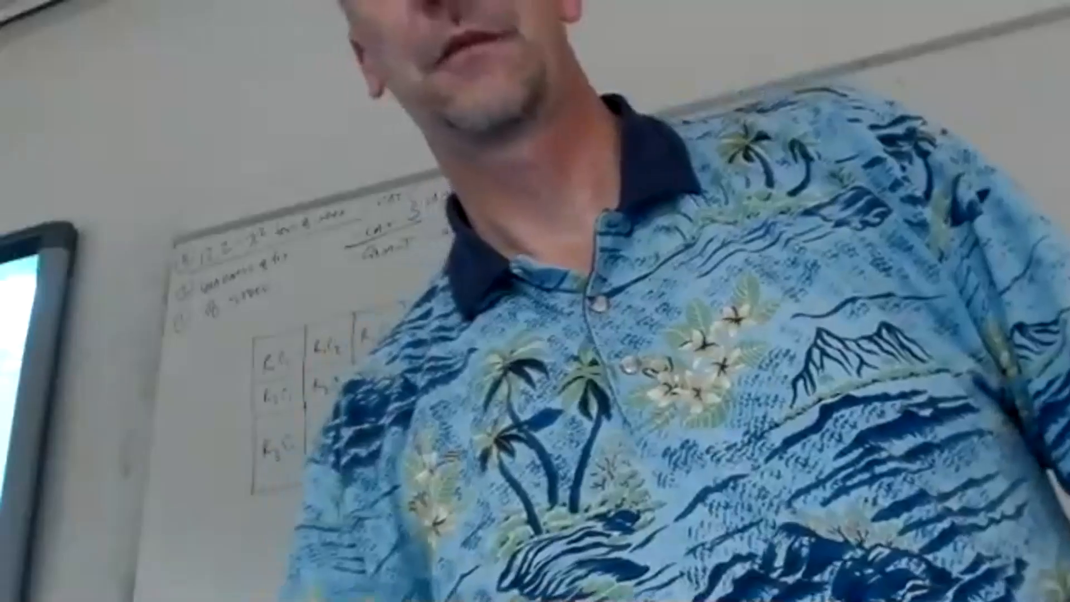